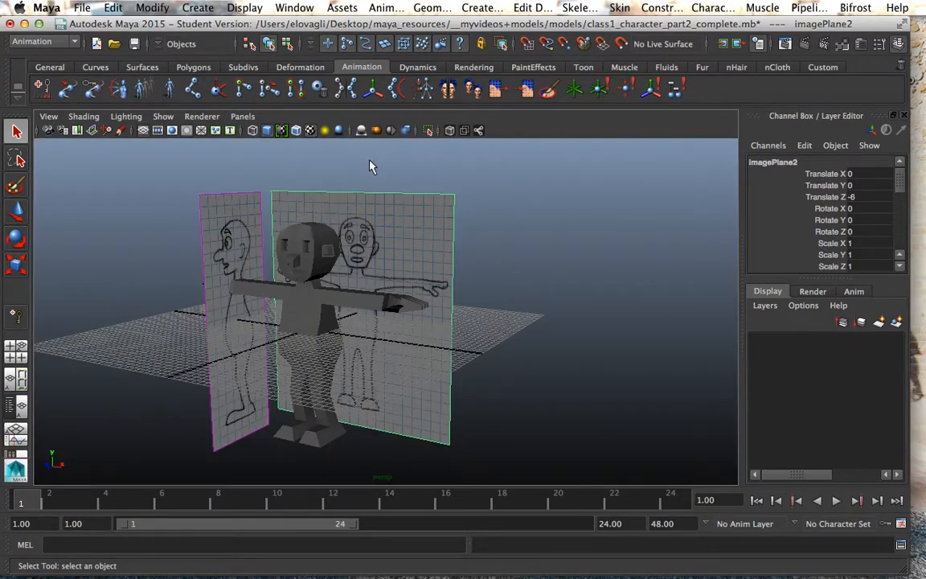
# Create a display layer from the front and side reference image planes.
pyautogui.click(236, 202)
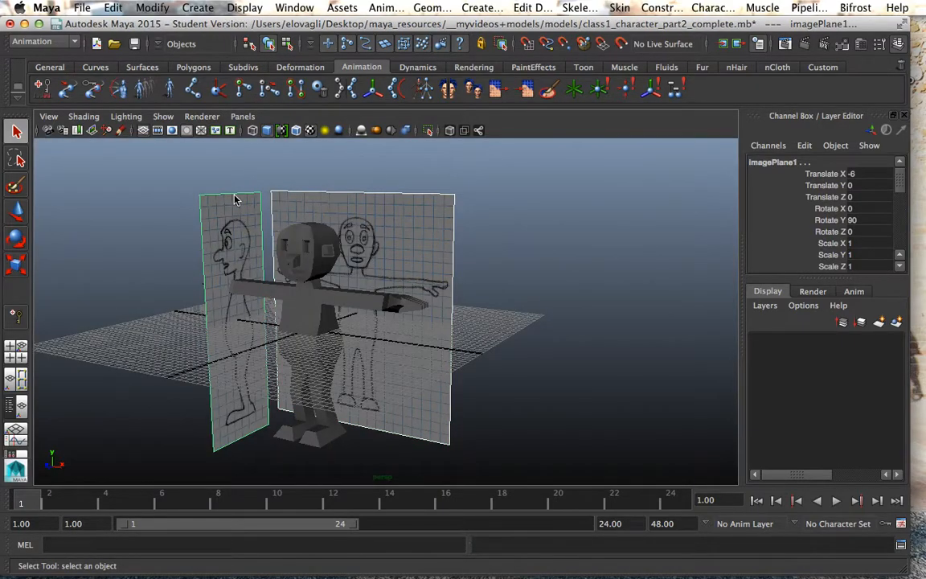
pyautogui.click(767, 307)
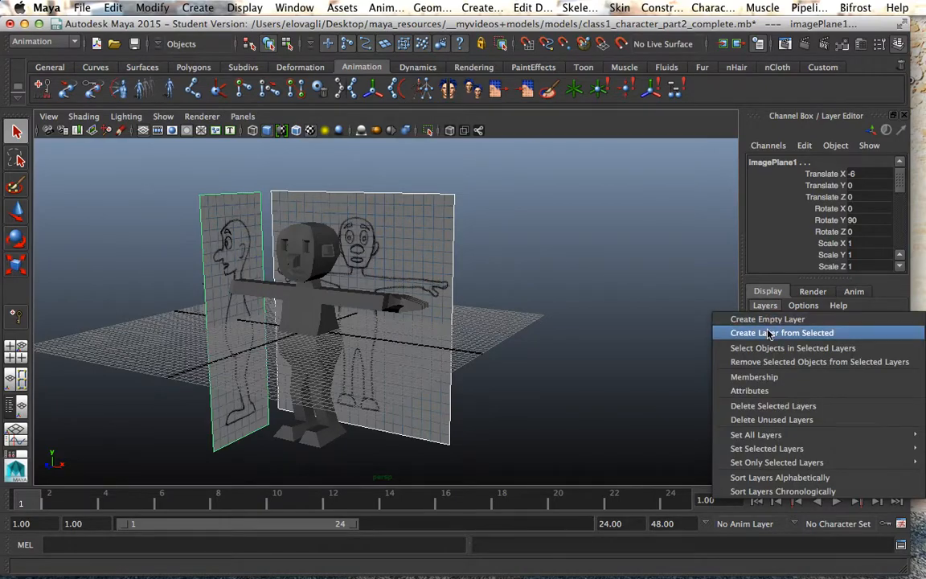
pyautogui.click(768, 335)
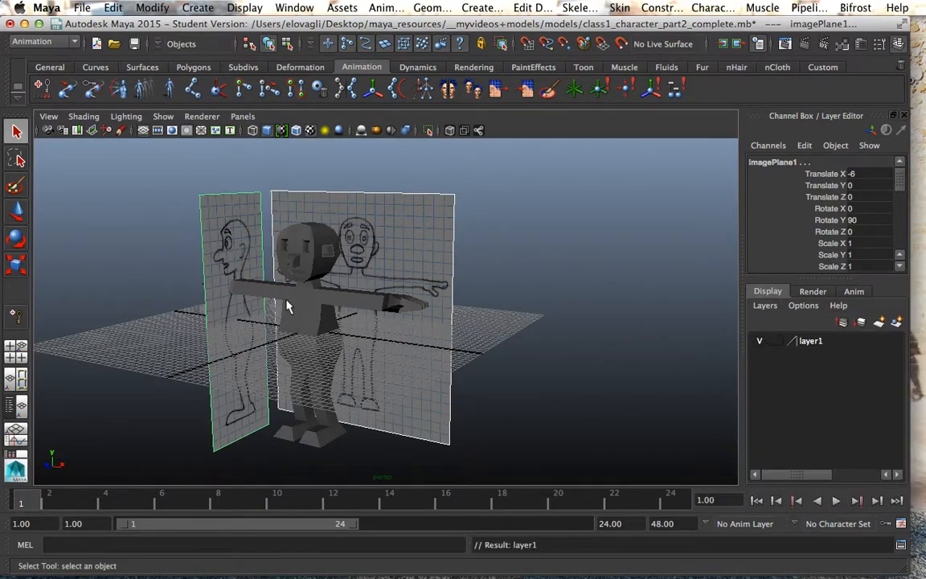
# Create a separate display layer from the character mesh and hide layer1 containing the image planes.
pyautogui.click(297, 309)
pyautogui.click(765, 306)
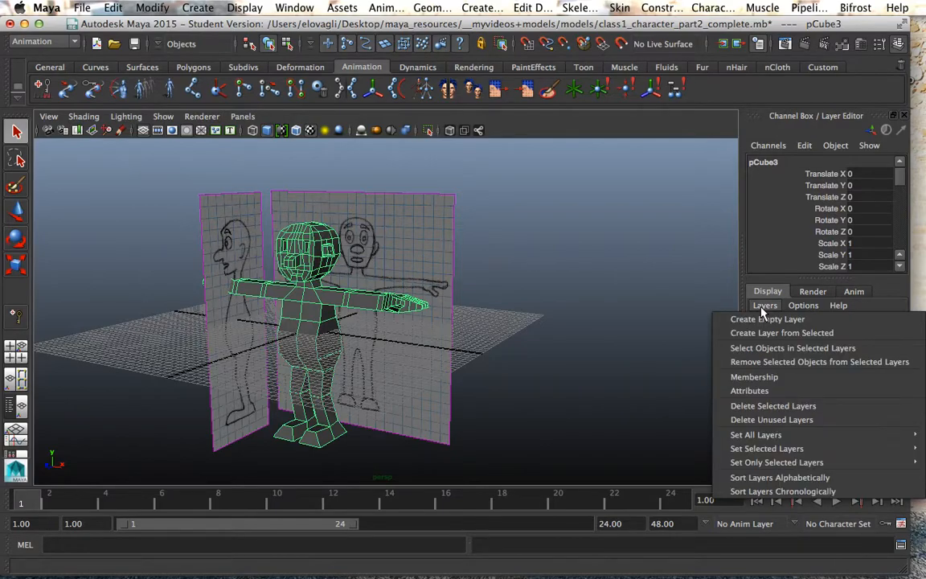
pyautogui.click(765, 333)
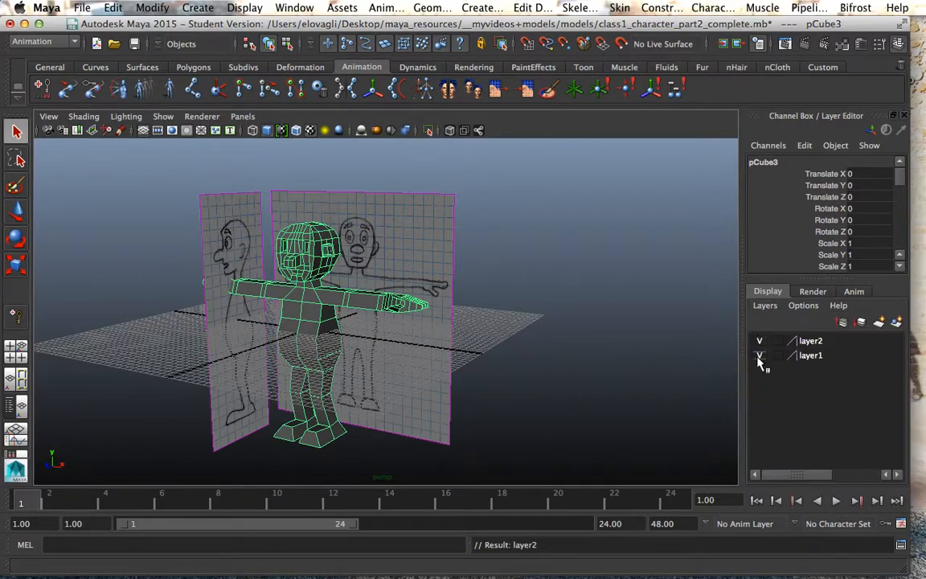
pyautogui.click(759, 356)
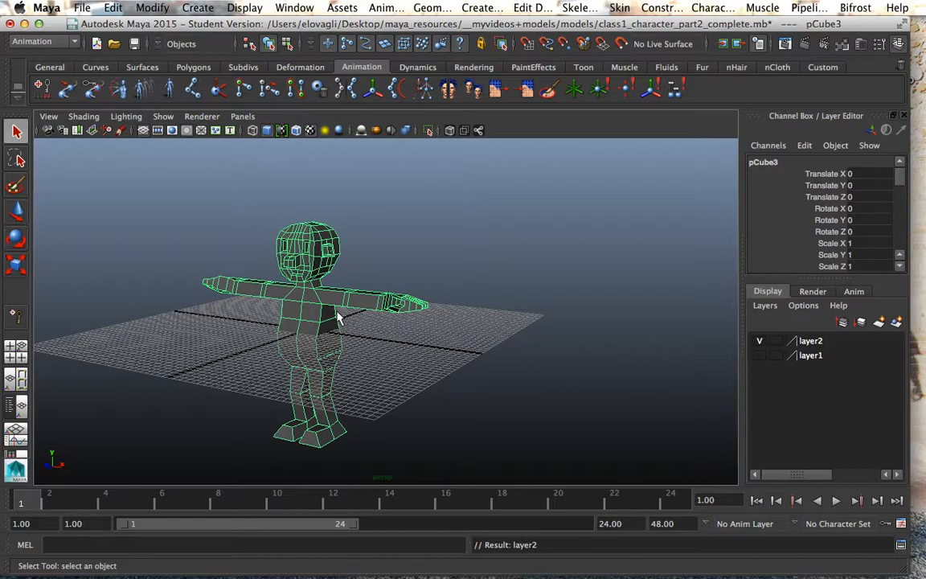
# Raise the character about 7.18 units in Y so its feet rest on the grid, checking in the front view.
pyautogui.press('w')
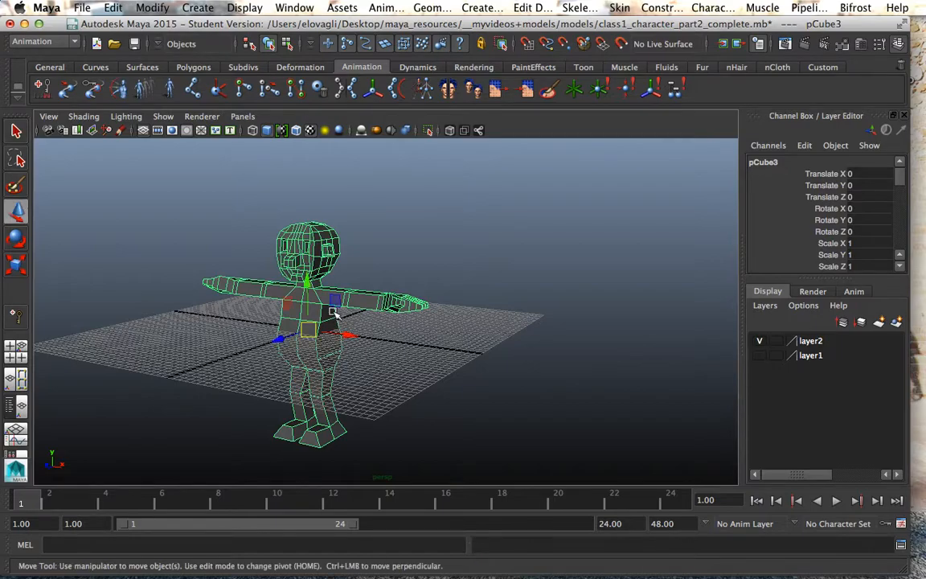
pyautogui.click(309, 283)
pyautogui.moveTo(309, 285); pyautogui.dragTo(312, 171)
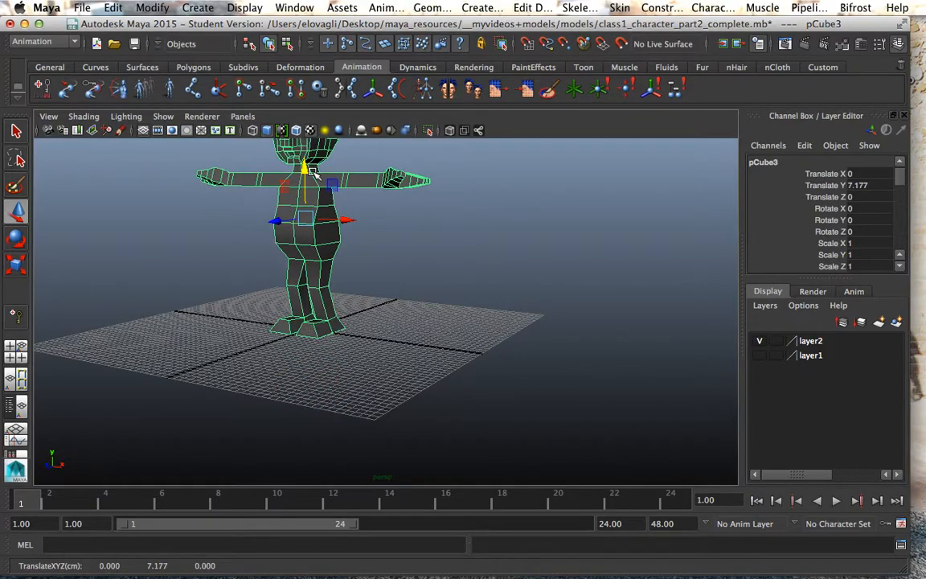
pyautogui.press('space')
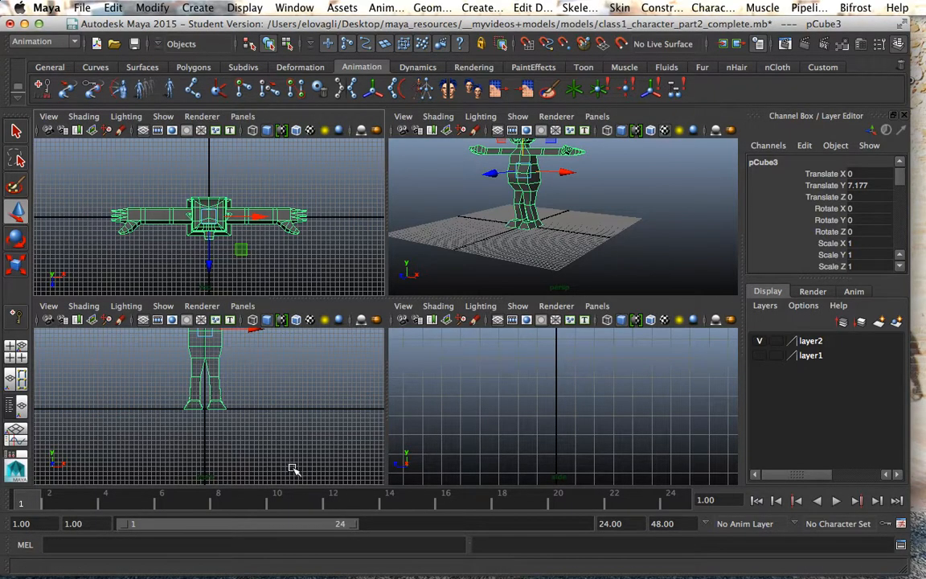
pyautogui.press('space')
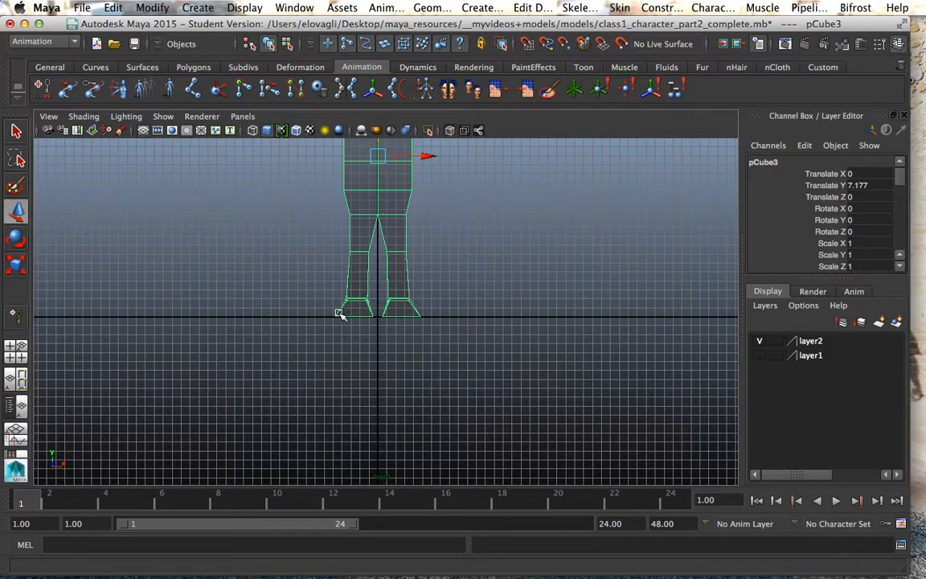
pyautogui.scroll(3, 439, 239)
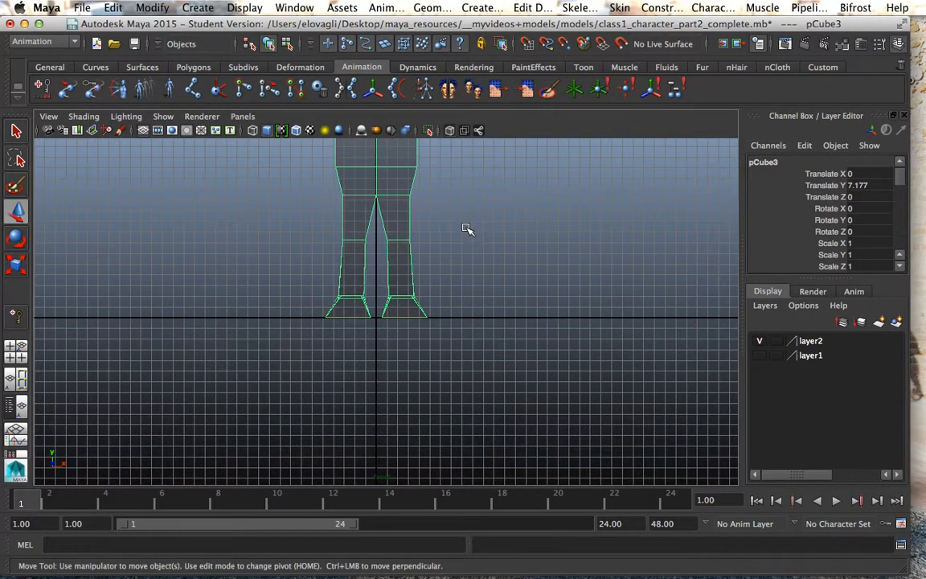
pyautogui.scroll(-5, 470, 229)
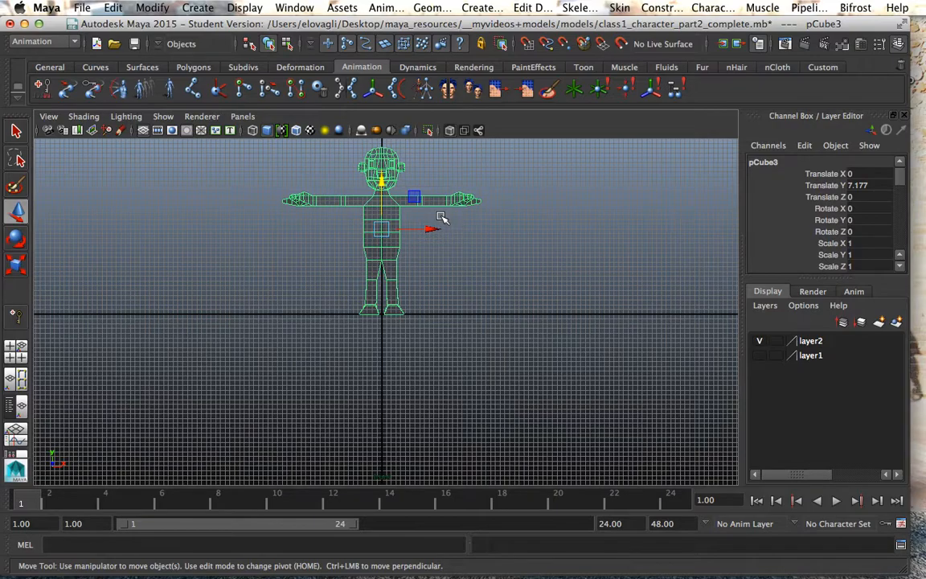
# Try moving the character's pivot down to the hips and back up to the torso, and undo both pivot moves.
pyautogui.press('Home')
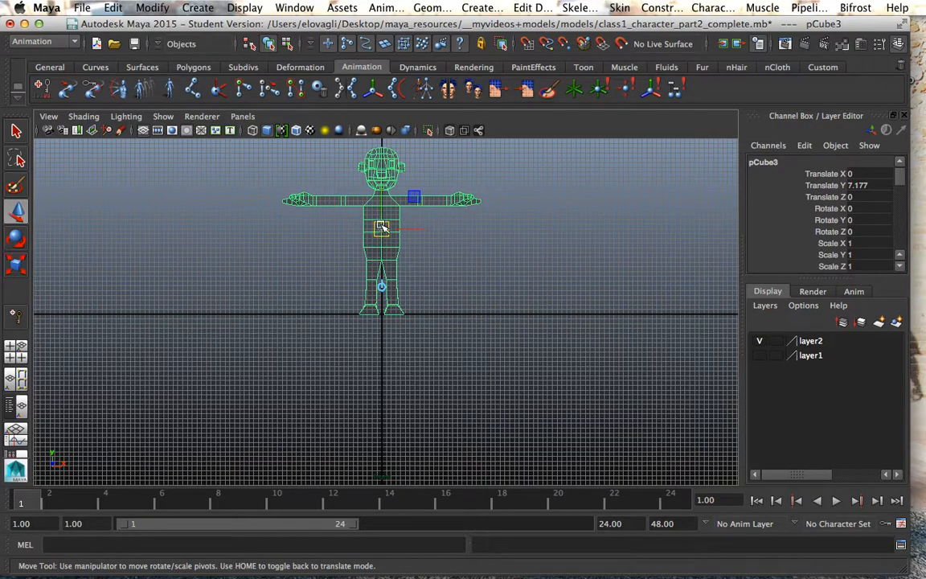
pyautogui.moveTo(384, 231); pyautogui.dragTo(384, 262)
pyautogui.press('Home')
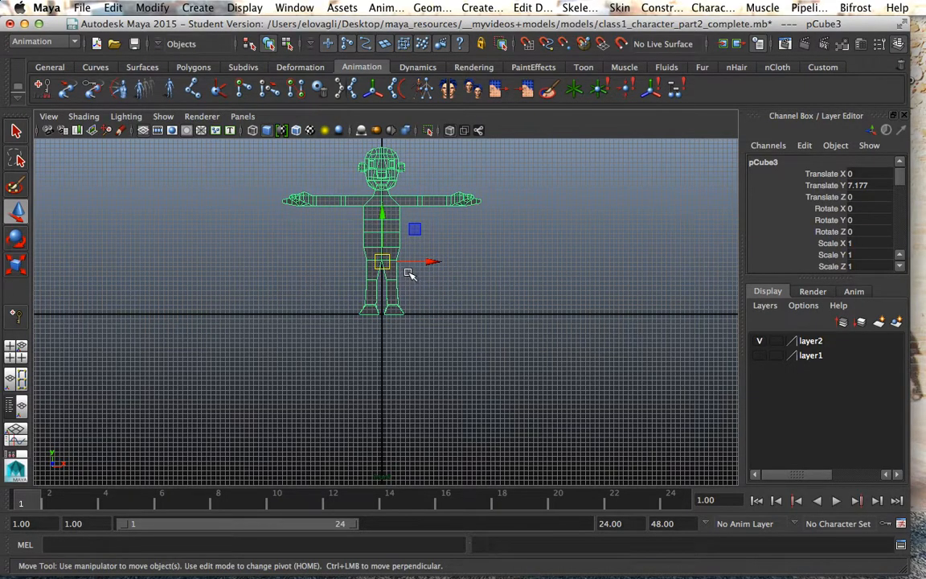
pyautogui.press('Home')
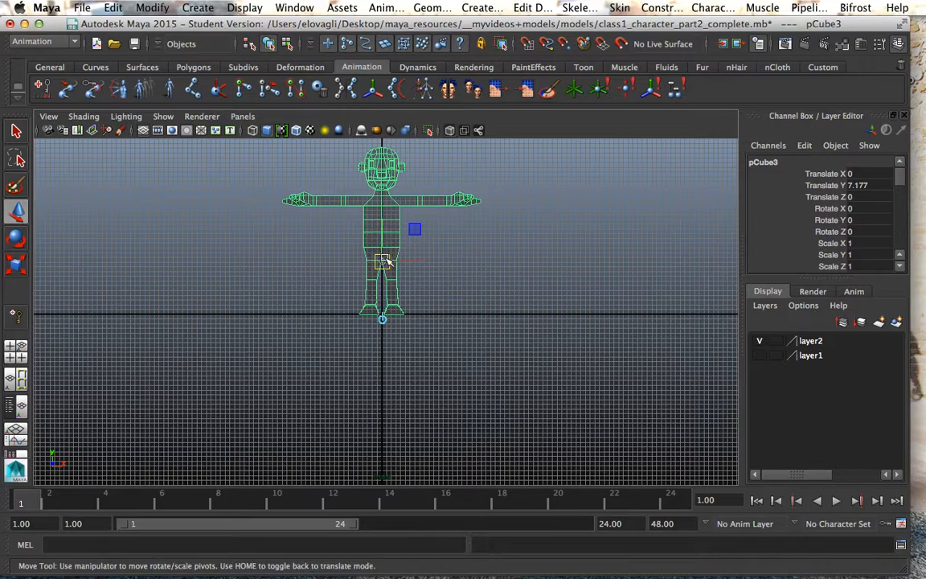
pyautogui.moveTo(384, 263); pyautogui.dragTo(383, 232)
pyautogui.press('Home')
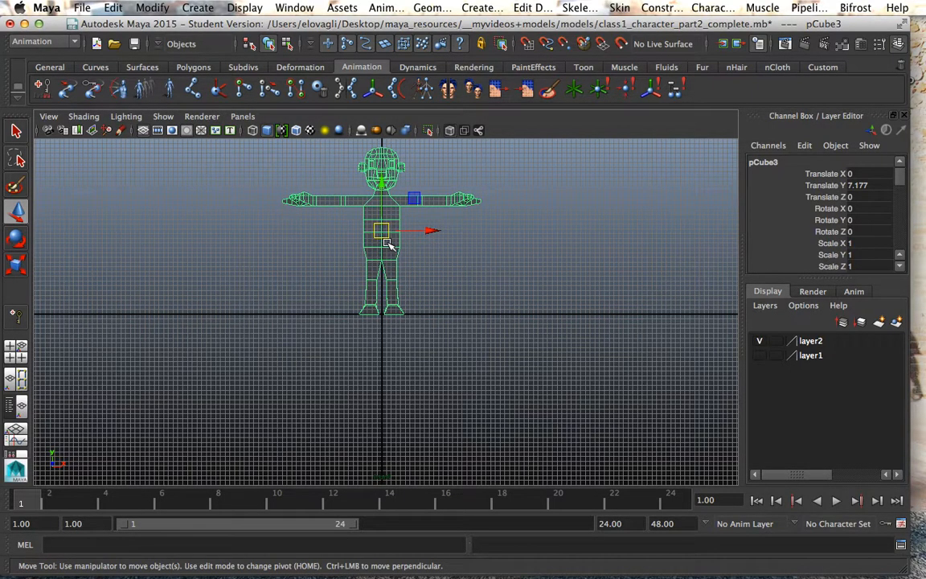
pyautogui.press('super+z')
pyautogui.press('super+z')
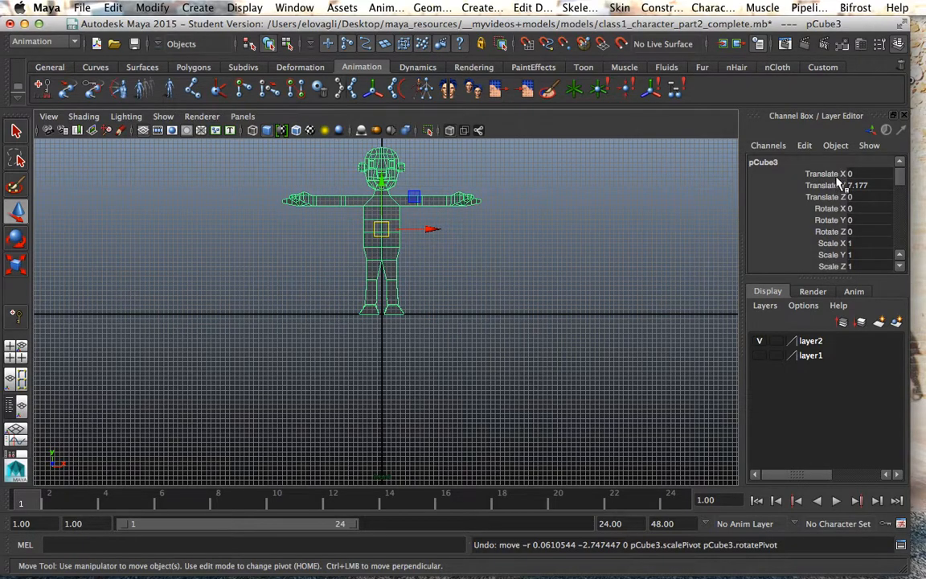
# Freeze the transformations of the character mesh at its raised position.
pyautogui.click(862, 184)
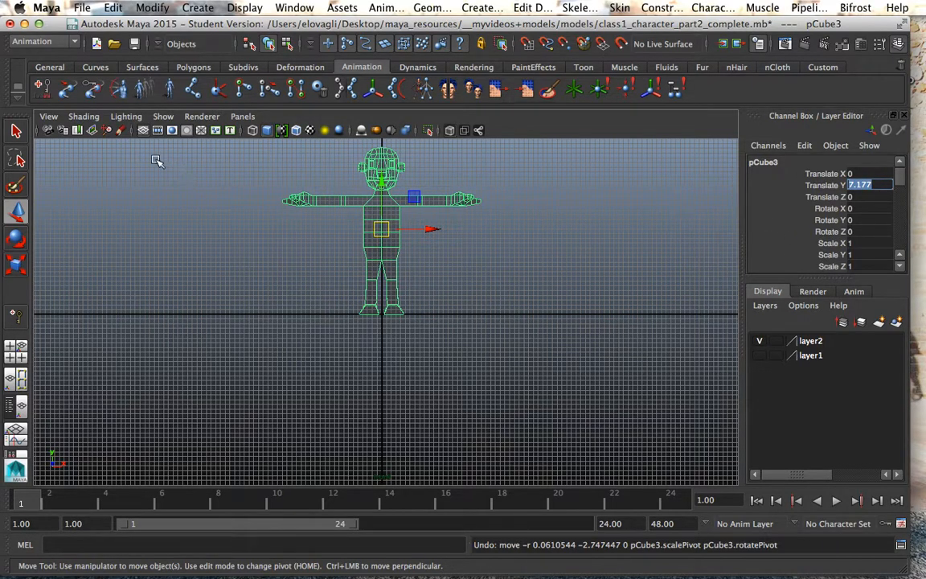
pyautogui.click(16, 130)
pyautogui.click(378, 219)
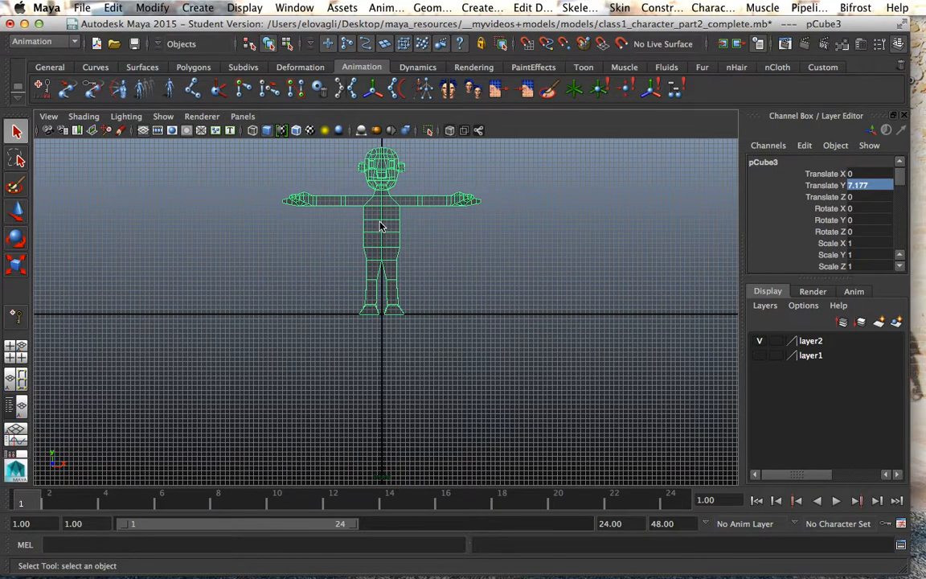
pyautogui.click(153, 8)
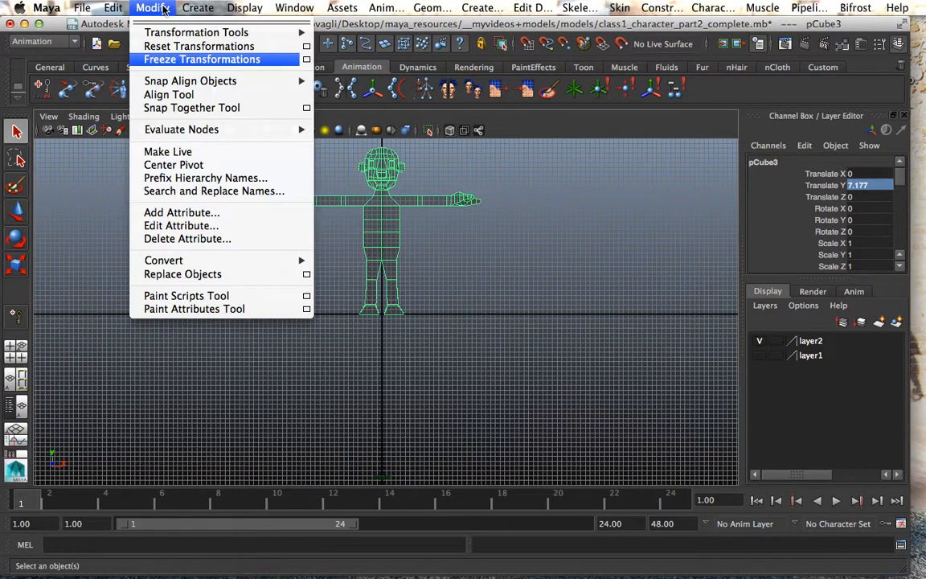
pyautogui.click(170, 60)
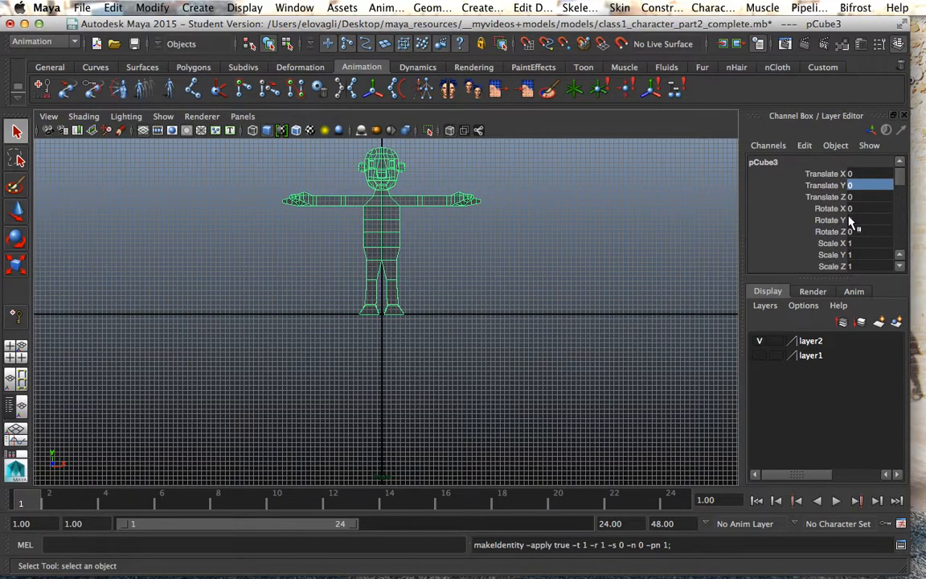
# Move the character off-center in the front view, and return it by setting Translate X and Translate Y to 0.
pyautogui.press('w')
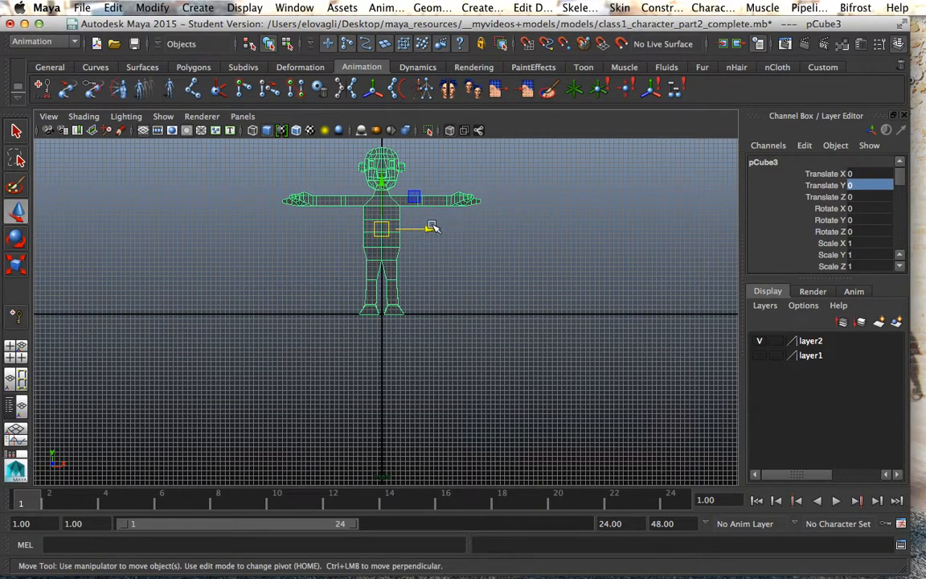
pyautogui.moveTo(433, 228); pyautogui.dragTo(538, 320)
pyautogui.click(861, 172)
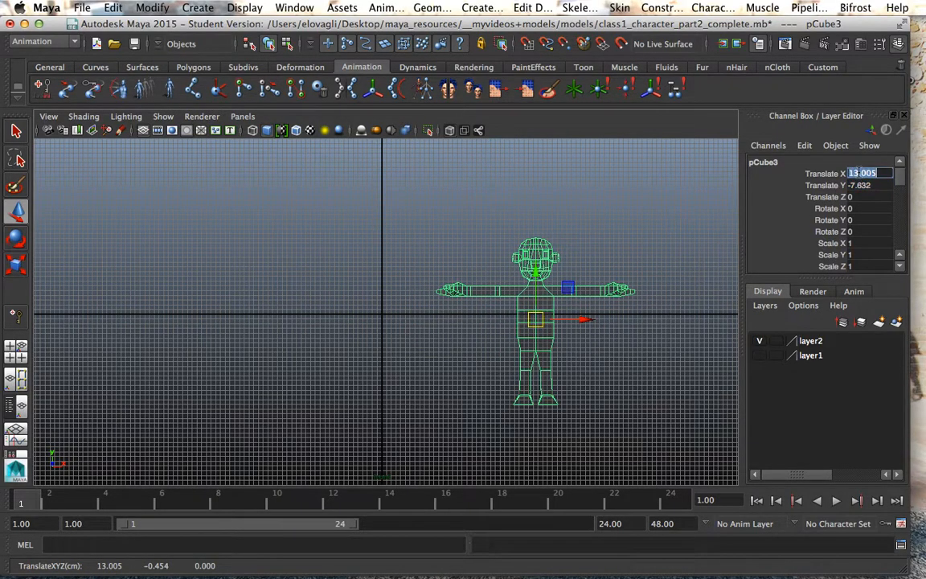
pyautogui.write('0')
pyautogui.click(861, 185)
pyautogui.write('0')
pyautogui.press('Return')
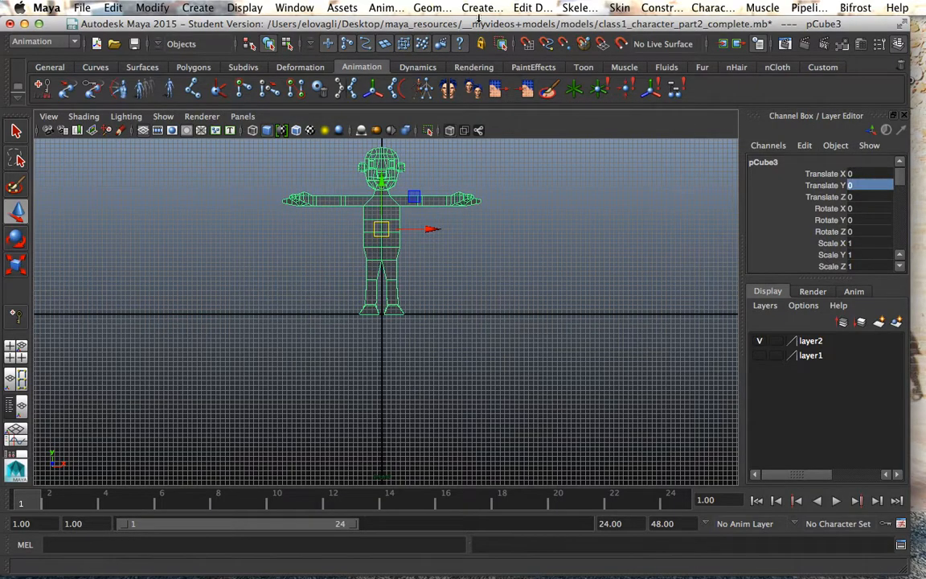
pyautogui.click(153, 8)
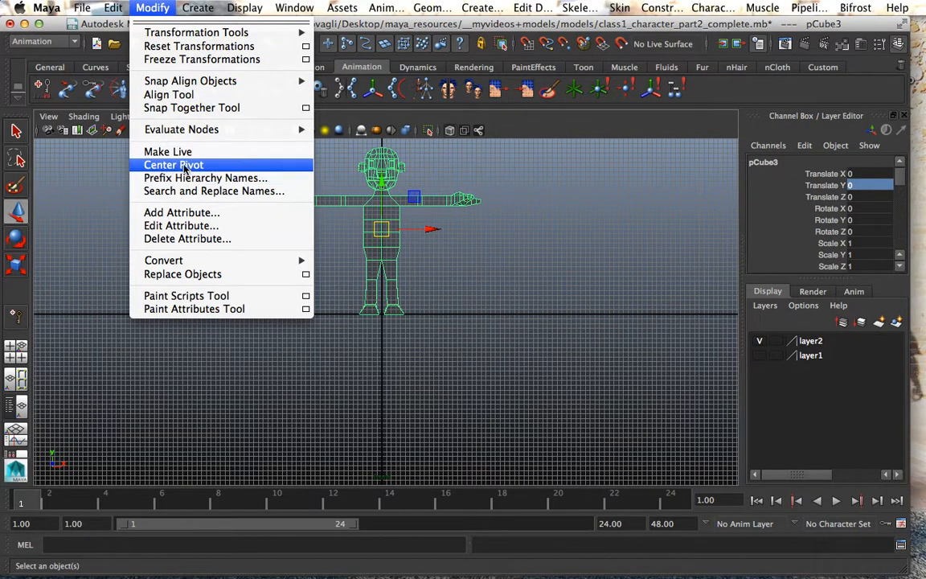
pyautogui.moveTo(112, 8)
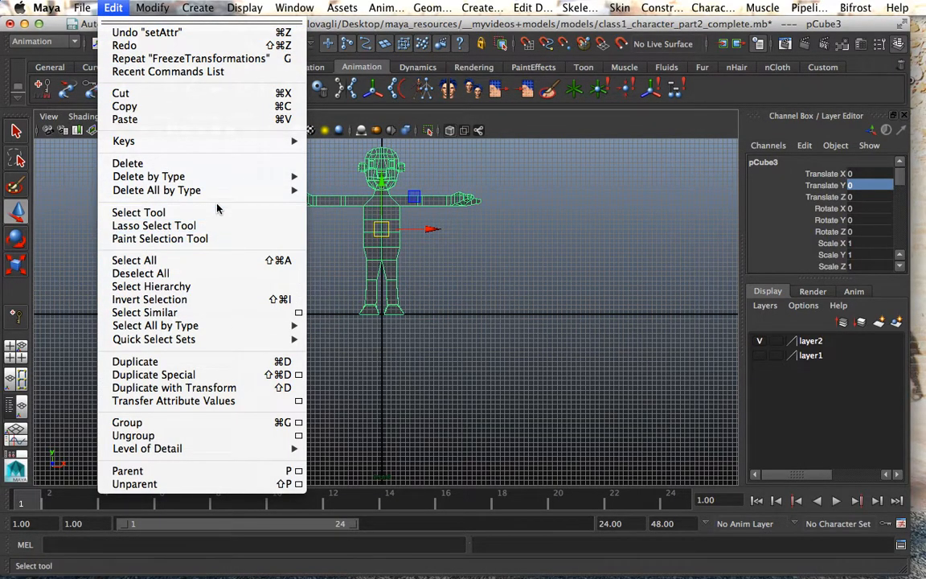
pyautogui.moveTo(217, 190)
pyautogui.click(331, 124)
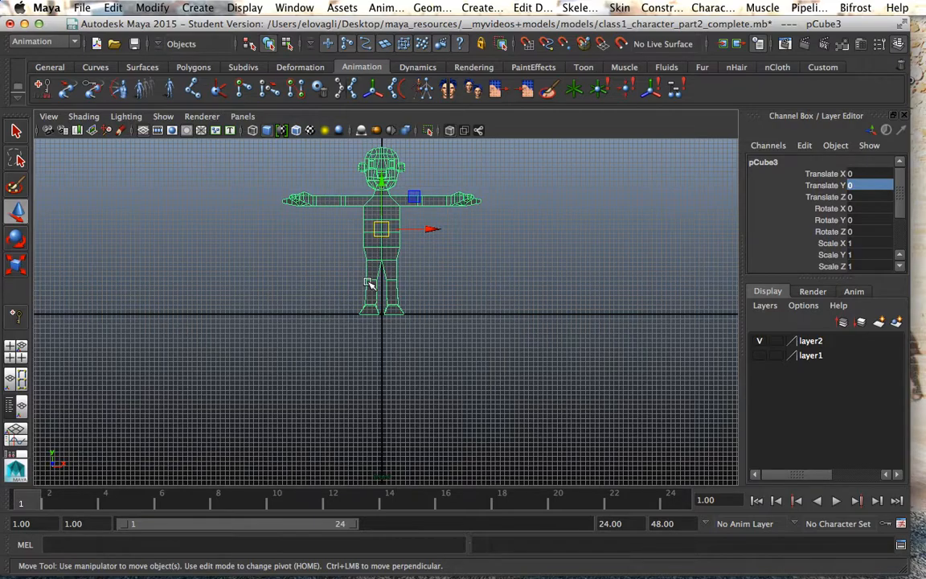
pyautogui.keyDown('alt'); pyautogui.moveTo(333, 244); pyautogui.dragTo(466, 315); pyautogui.keyUp('alt')
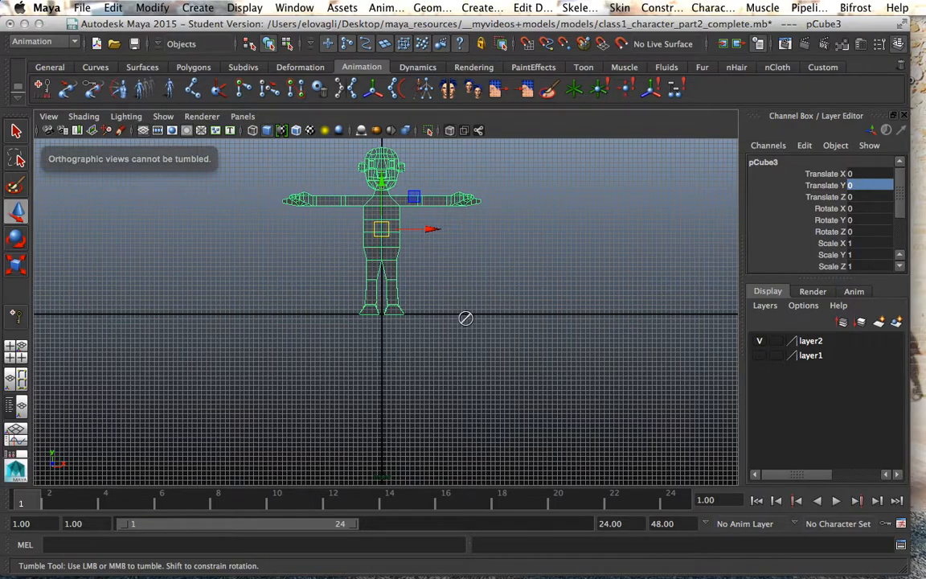
pyautogui.keyDown('ctrl'); pyautogui.keyDown('alt'); pyautogui.moveTo(341, 255); pyautogui.dragTo(443, 326); pyautogui.keyUp('alt'); pyautogui.keyUp('ctrl')
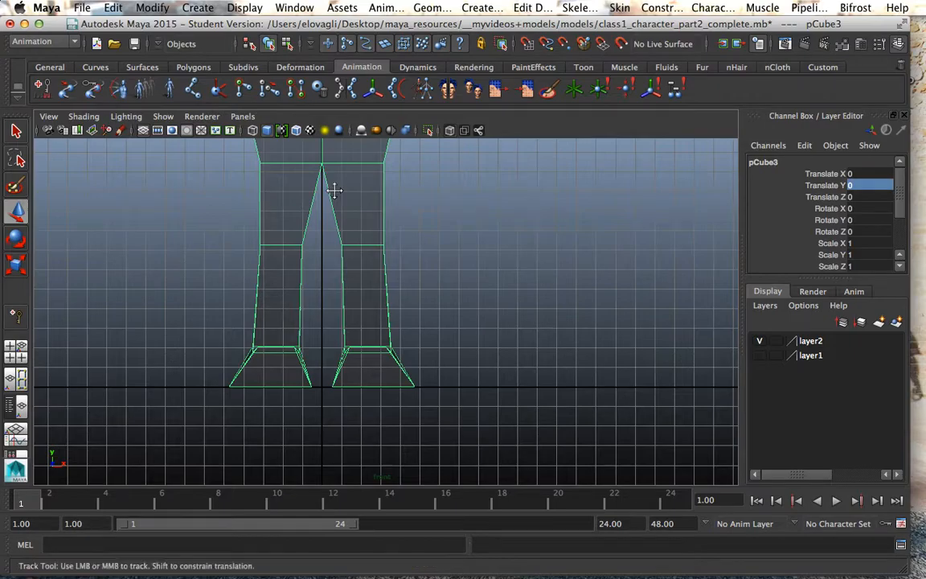
pyautogui.keyDown('alt'); pyautogui.moveTo(299, 172); pyautogui.dragTo(364, 394, button='middle'); pyautogui.keyUp('alt')
pyautogui.keyDown('alt'); pyautogui.moveTo(354, 270); pyautogui.dragTo(378, 180, button='middle'); pyautogui.keyUp('alt')
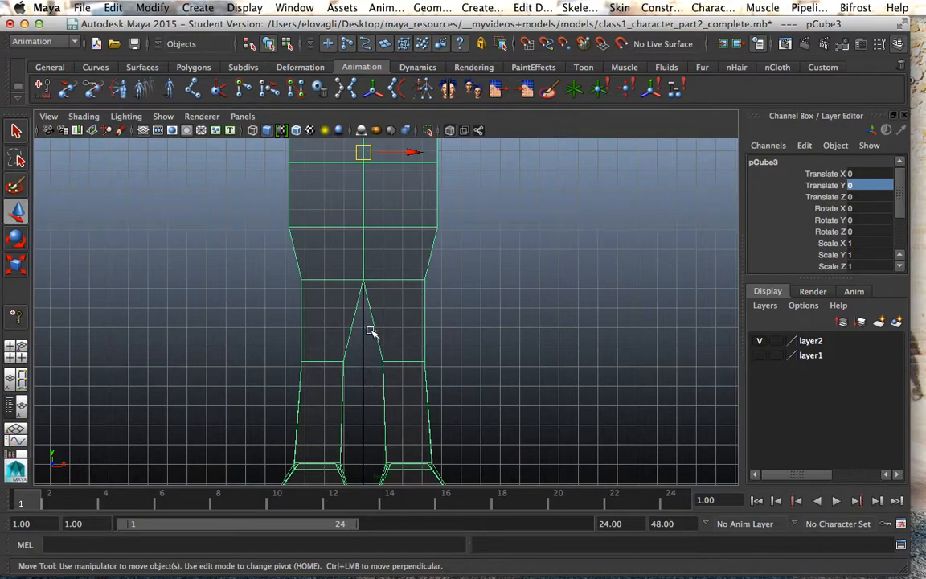
# Open the scene class2_character_start.mb without saving the changes to the current scene.
pyautogui.click(83, 8)
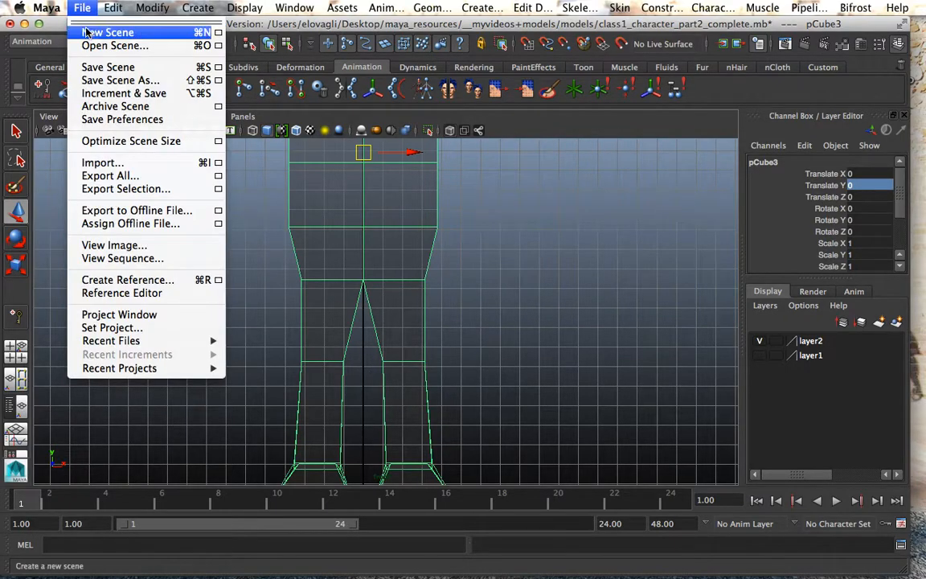
pyautogui.click(84, 45)
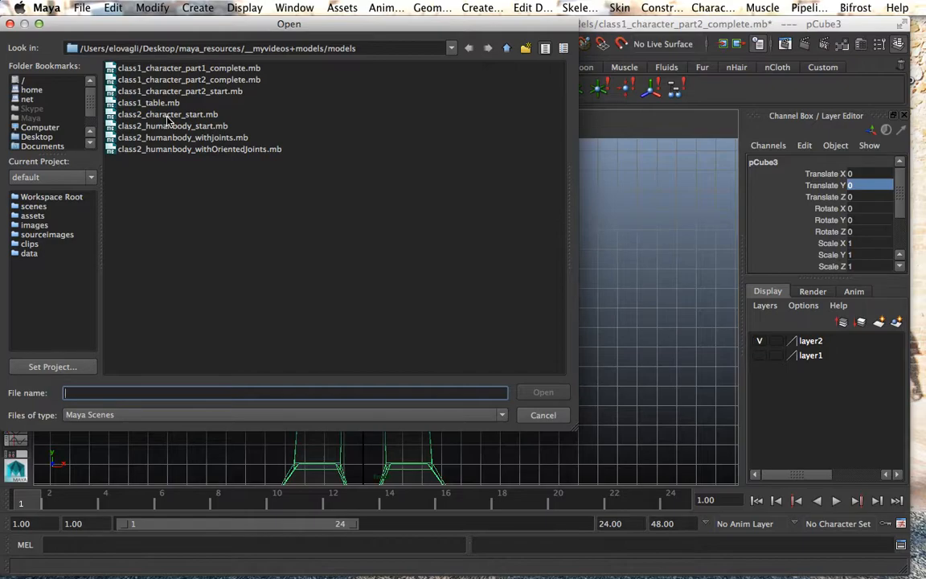
pyautogui.click(168, 120)
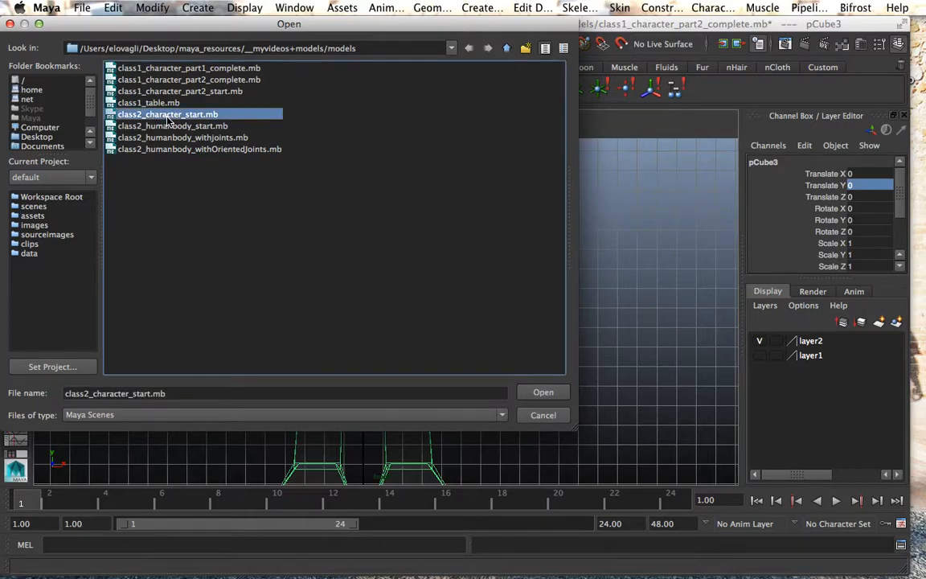
pyautogui.click(543, 392)
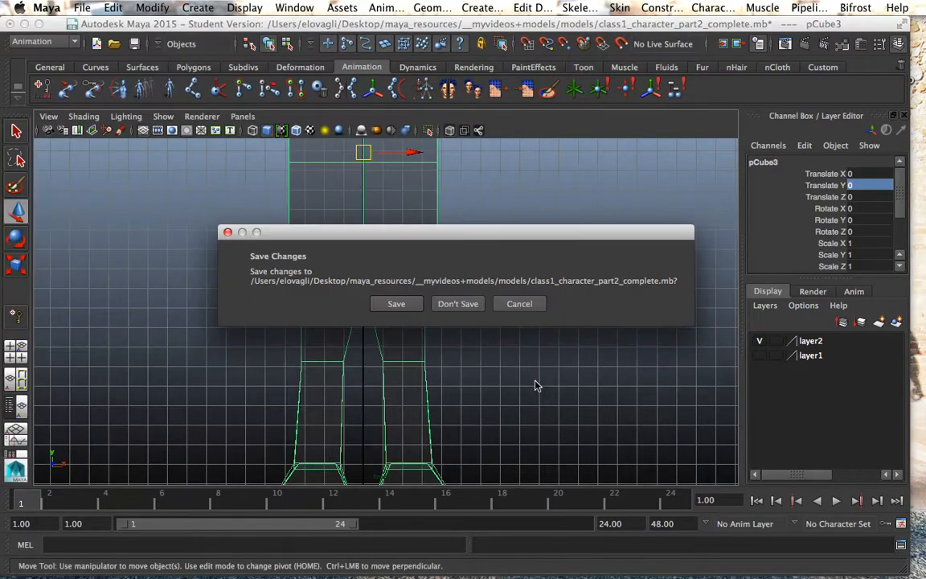
pyautogui.click(450, 309)
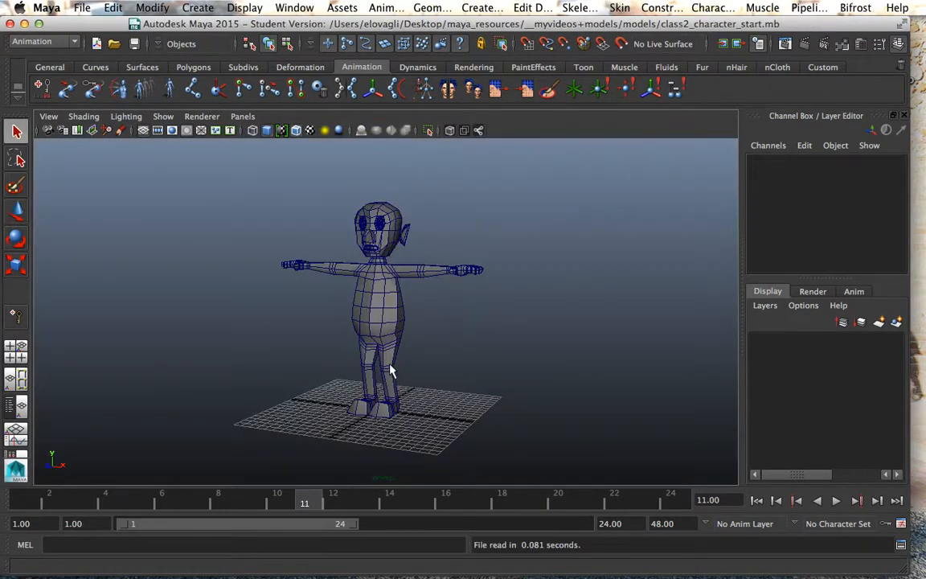
pyautogui.keyDown('ctrl'); pyautogui.keyDown('alt'); pyautogui.moveTo(334, 331); pyautogui.dragTo(422, 391); pyautogui.keyUp('alt'); pyautogui.keyUp('ctrl')
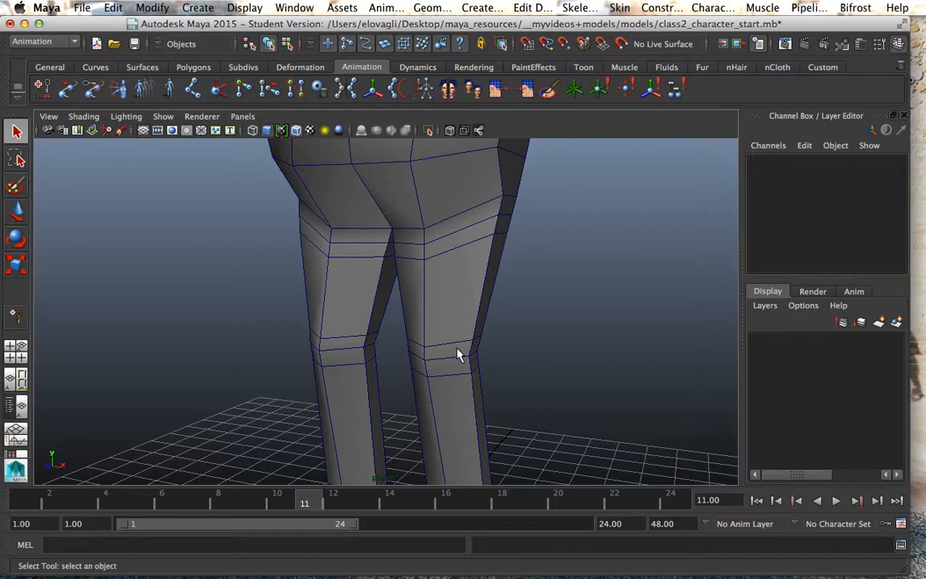
pyautogui.scroll(-10, 414, 254)
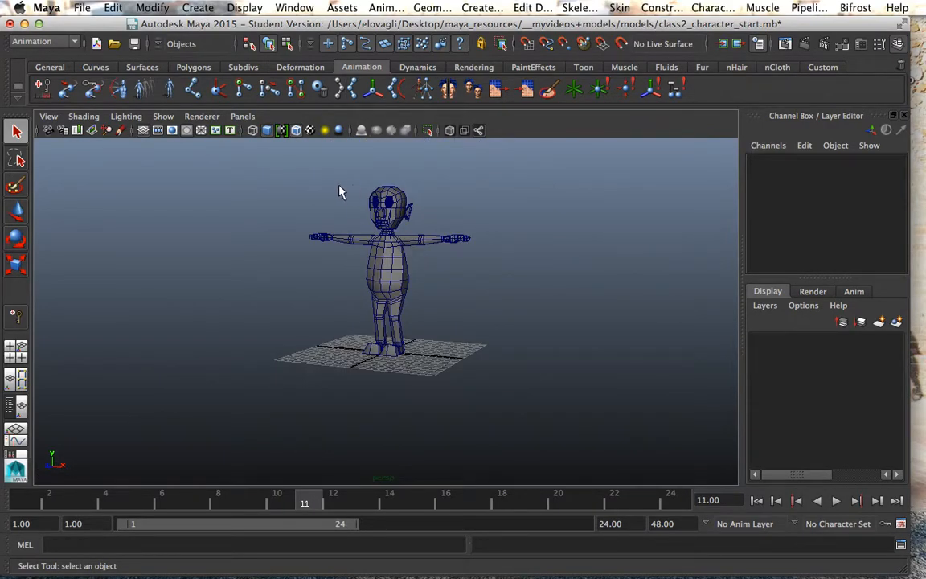
pyautogui.keyDown('ctrl'); pyautogui.keyDown('alt'); pyautogui.moveTo(290, 212); pyautogui.dragTo(499, 368); pyautogui.keyUp('alt'); pyautogui.keyUp('ctrl')
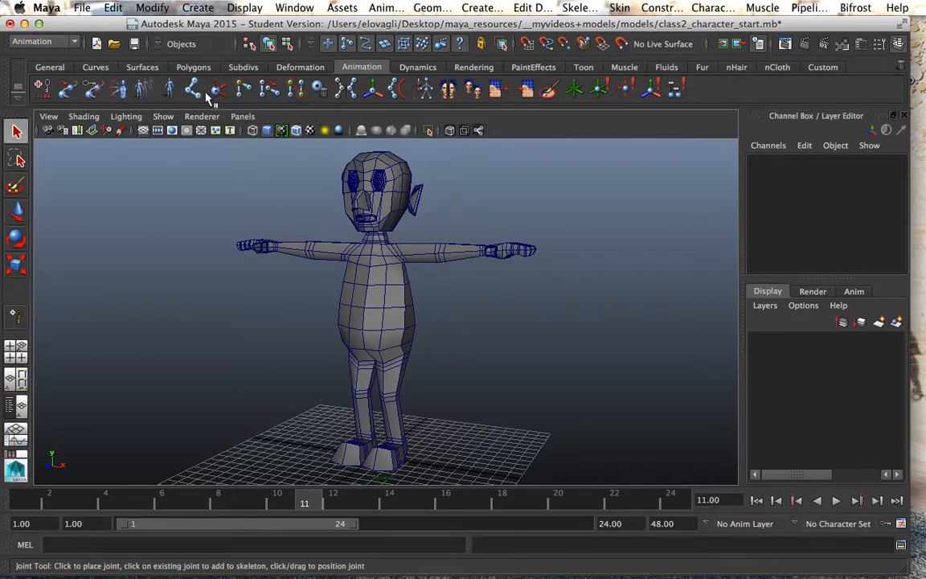
pyautogui.click(386, 9)
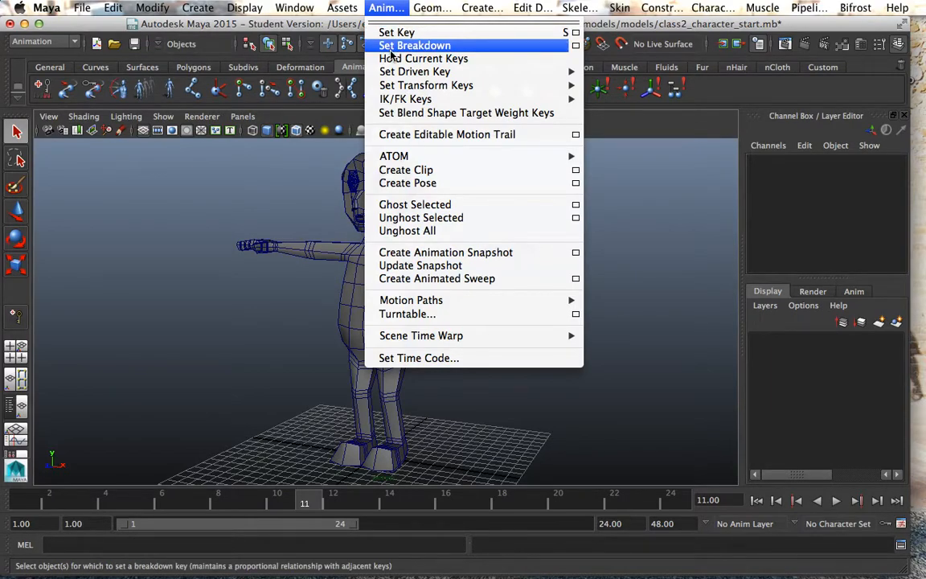
pyautogui.click(579, 8)
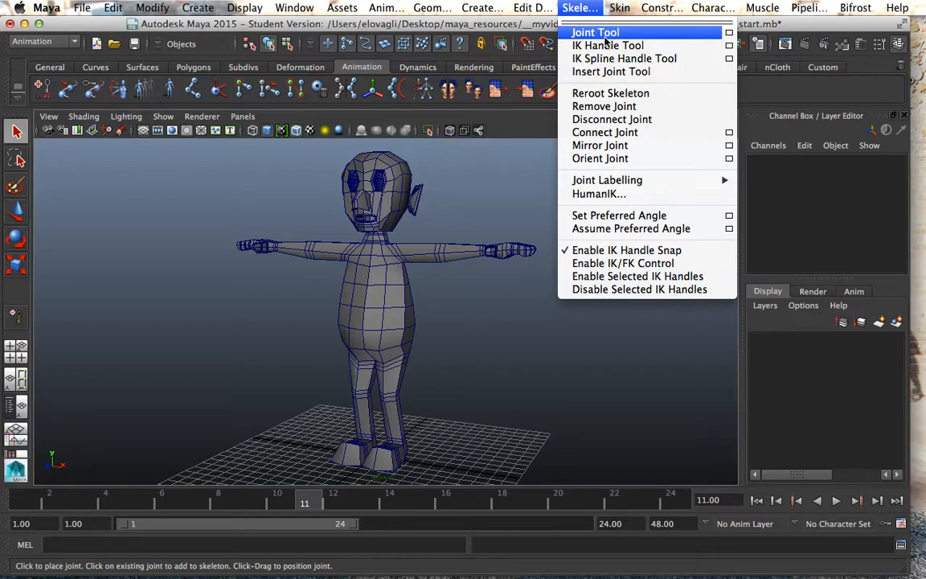
pyautogui.click(241, 205)
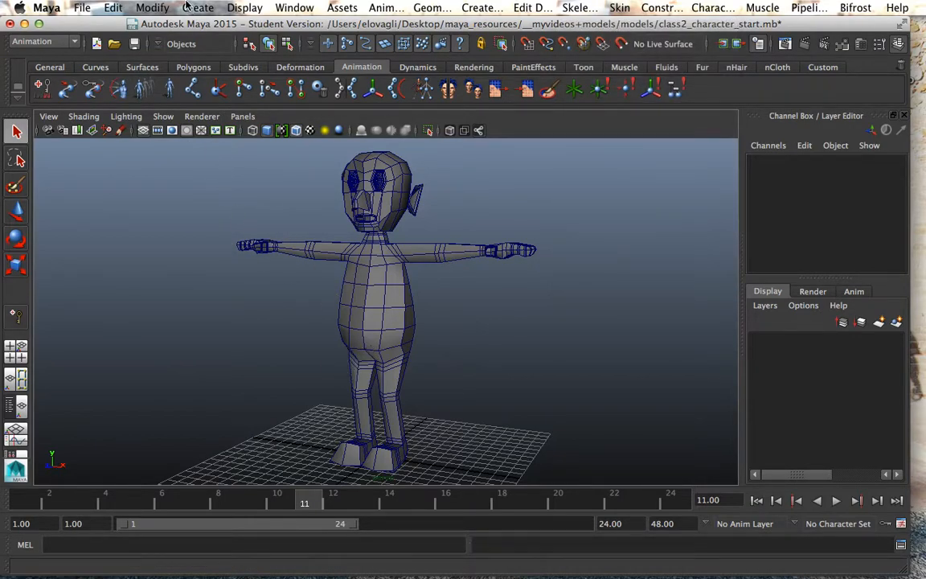
# Review the joint display size setting and close its dialog.
pyautogui.click(244, 7)
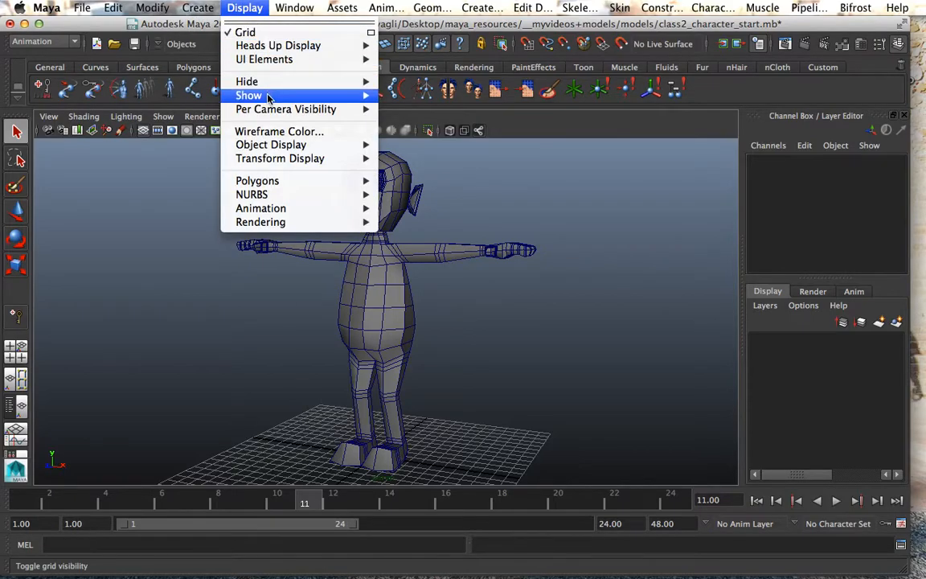
pyautogui.moveTo(297, 209)
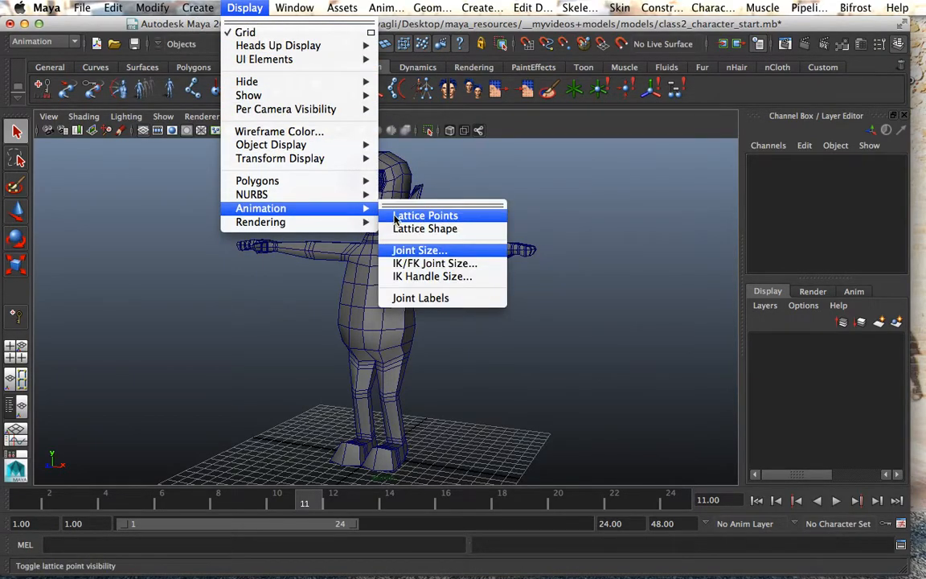
pyautogui.click(417, 250)
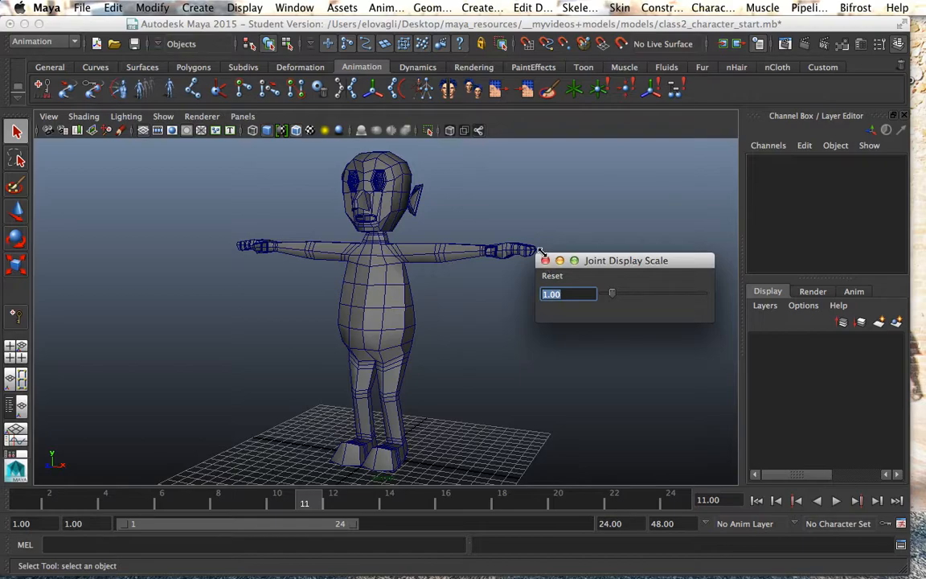
pyautogui.click(545, 261)
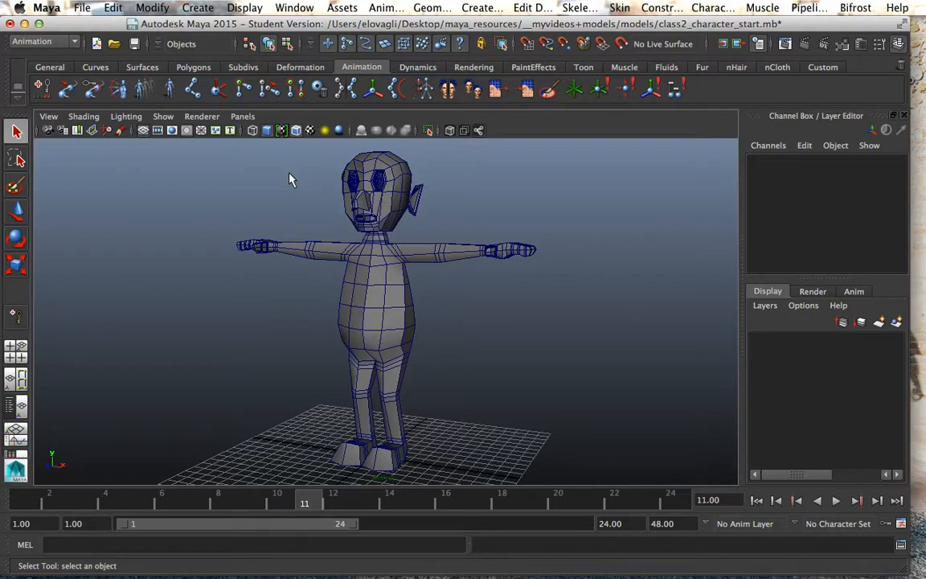
# Examine the Joint Tool's settings, including its orientation options, and close them.
pyautogui.click(193, 90)
pyautogui.press('space')
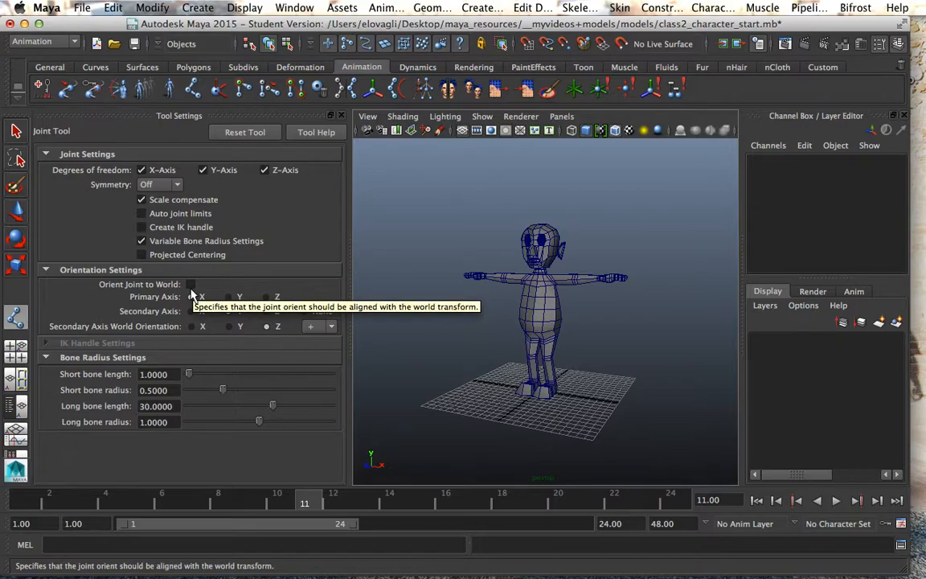
pyautogui.click(341, 117)
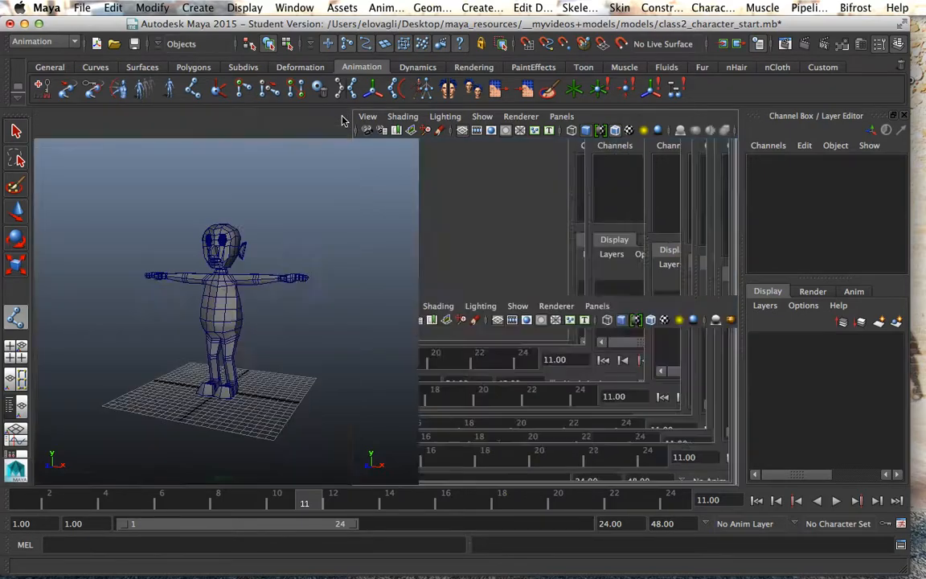
# Show the character in the side view and turn on X-Ray shading there to see through the mesh.
pyautogui.press('space')
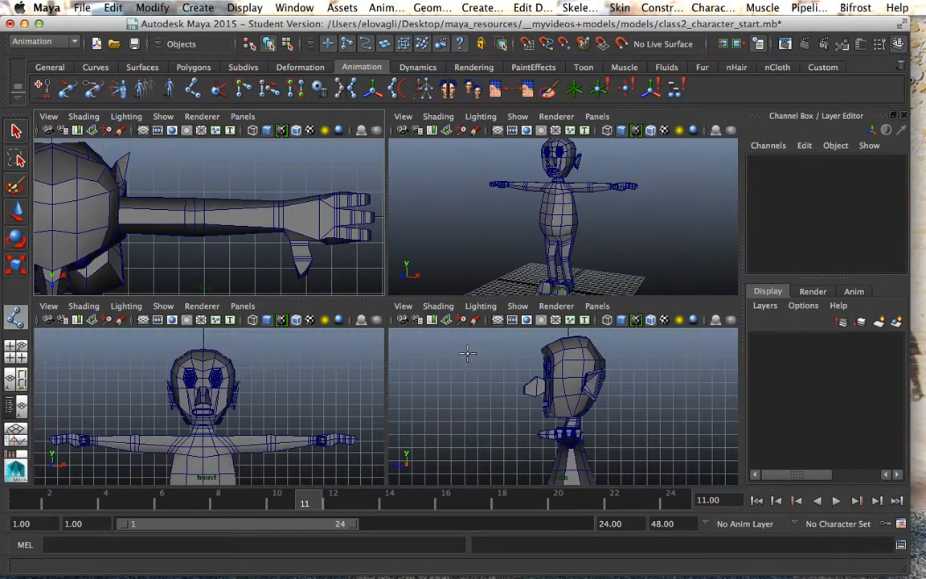
pyautogui.press('space')
pyautogui.scroll(-5, 483, 358)
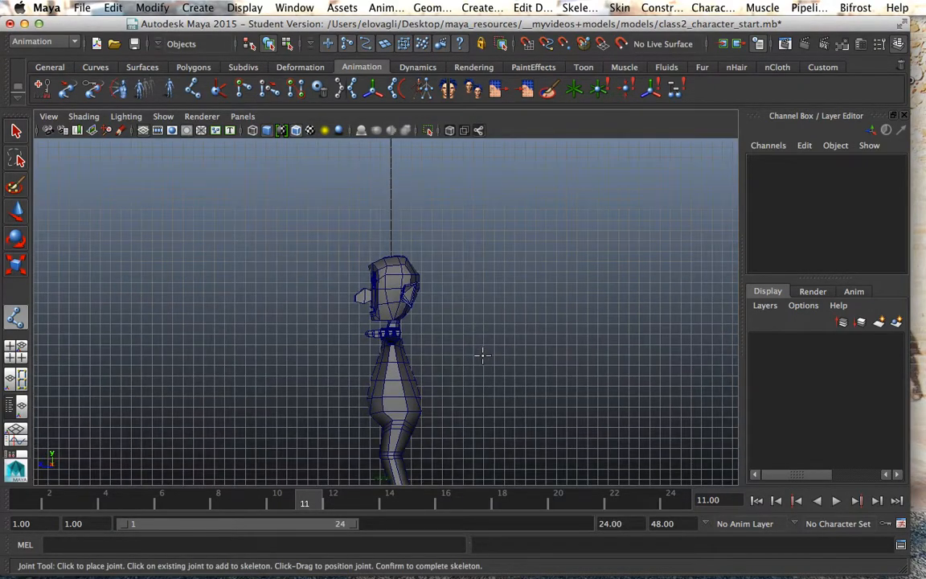
pyautogui.keyDown('ctrl'); pyautogui.keyDown('alt'); pyautogui.moveTo(326, 254); pyautogui.dragTo(459, 436); pyautogui.keyUp('alt'); pyautogui.keyUp('ctrl')
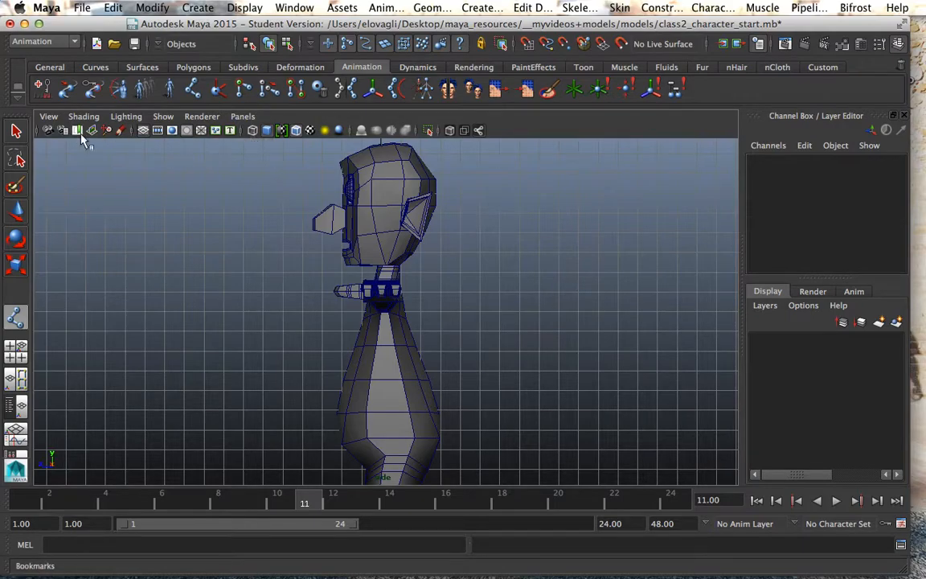
pyautogui.click(16, 133)
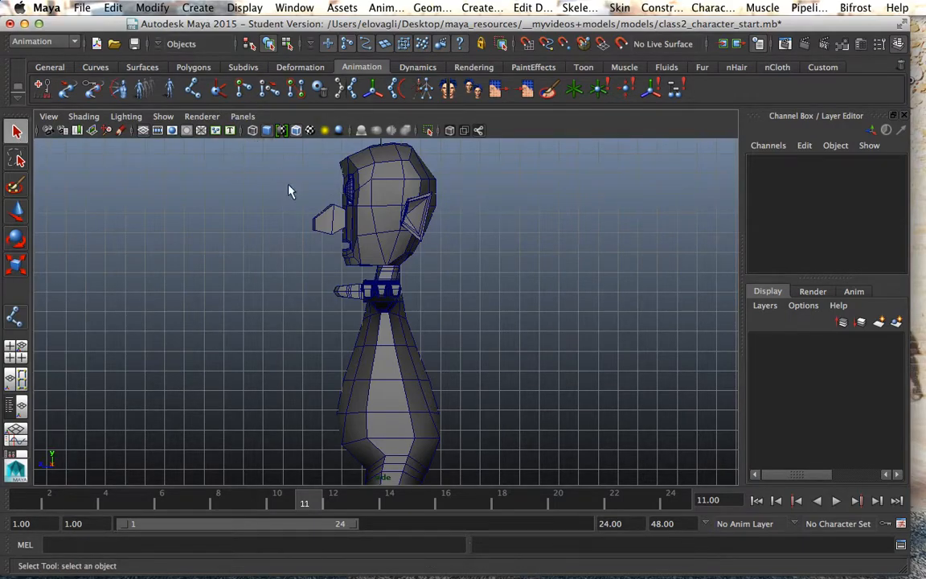
pyautogui.click(376, 213)
pyautogui.click(83, 115)
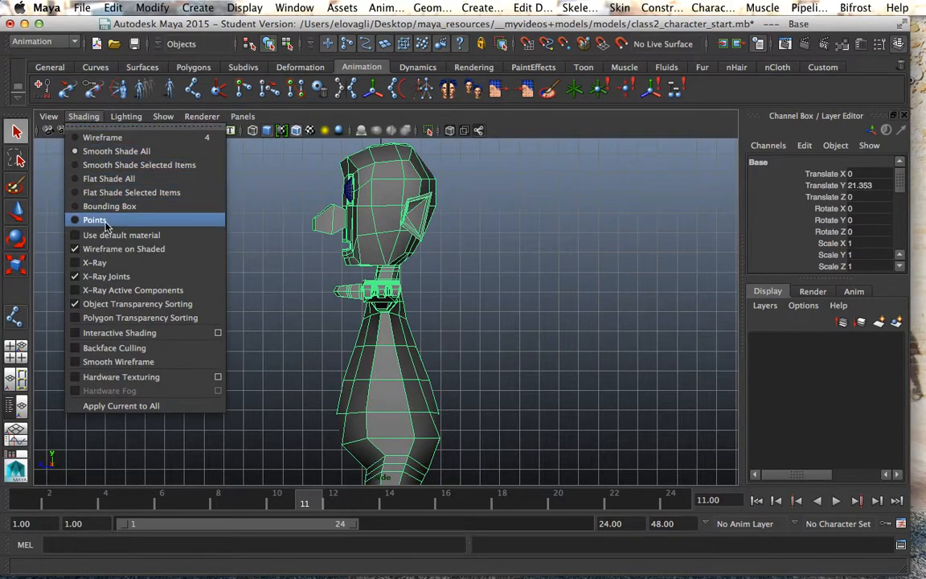
pyautogui.click(84, 261)
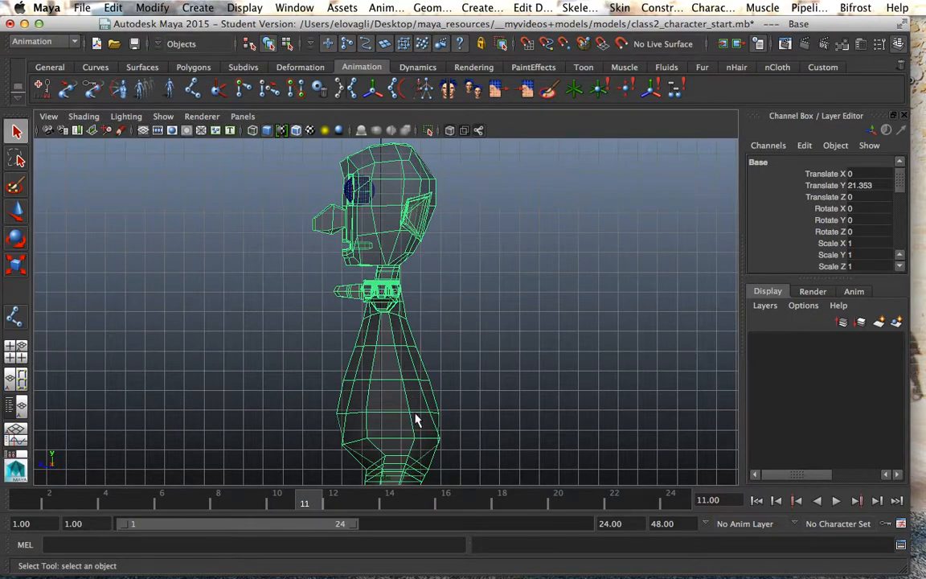
# Draw a chain of seven joints in the side view from the pelvis at about Y 8.3 through the spine and neck to the head's top.
pyautogui.click(193, 89)
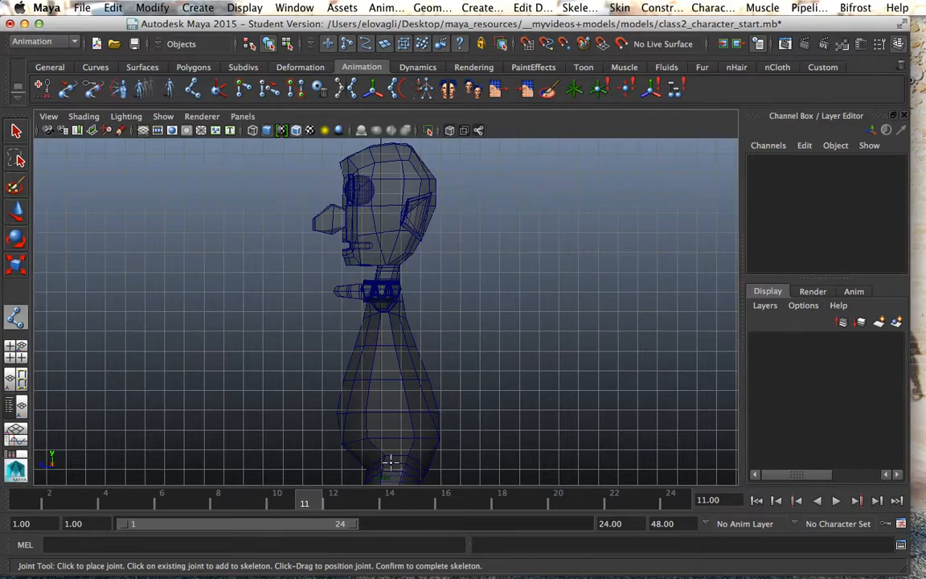
pyautogui.click(390, 463)
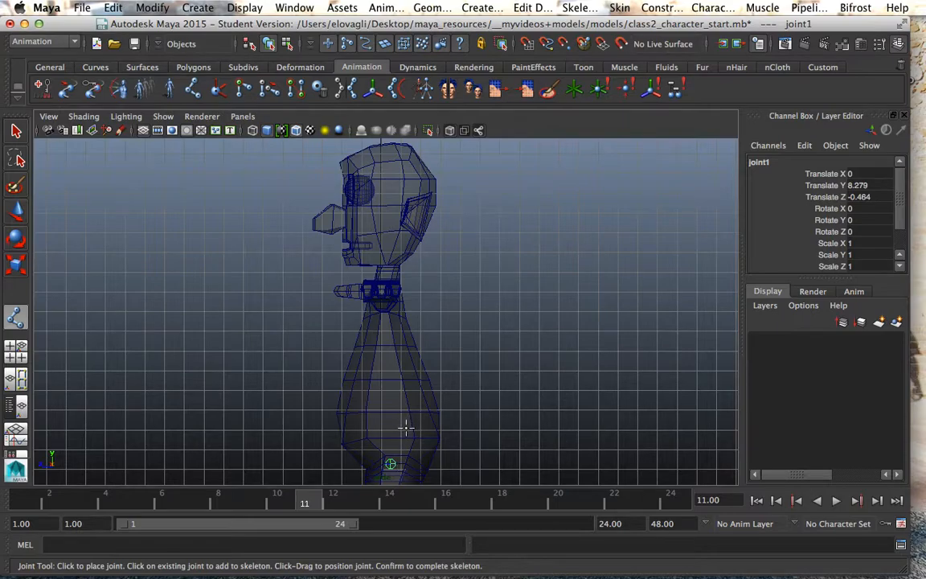
pyautogui.click(406, 427)
pyautogui.click(402, 379)
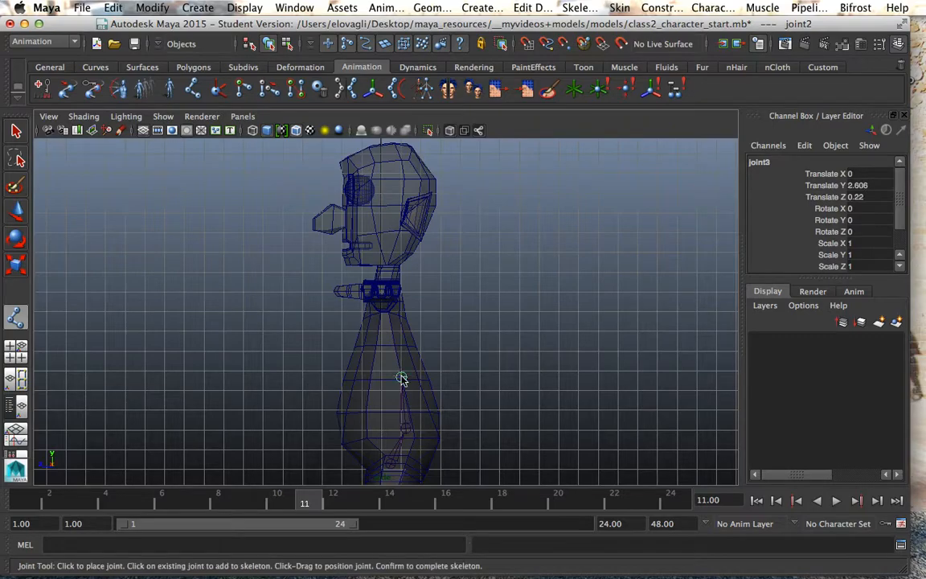
pyautogui.click(390, 325)
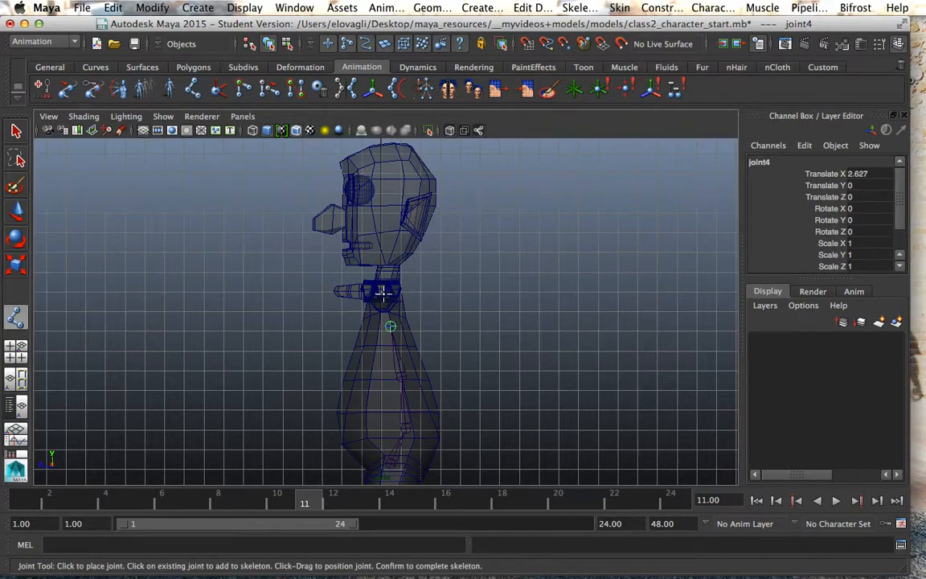
pyautogui.click(385, 287)
pyautogui.click(385, 287)
pyautogui.click(390, 266)
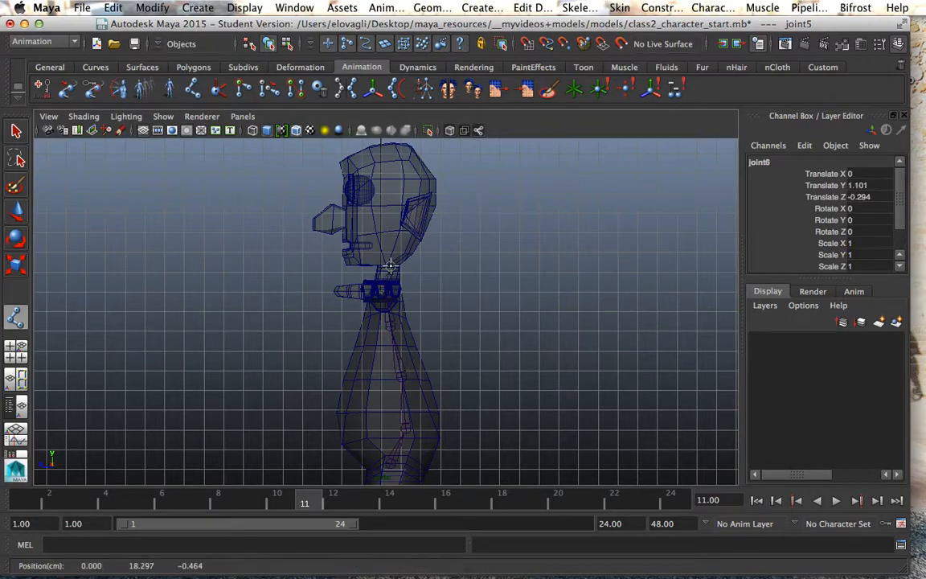
pyautogui.click(382, 150)
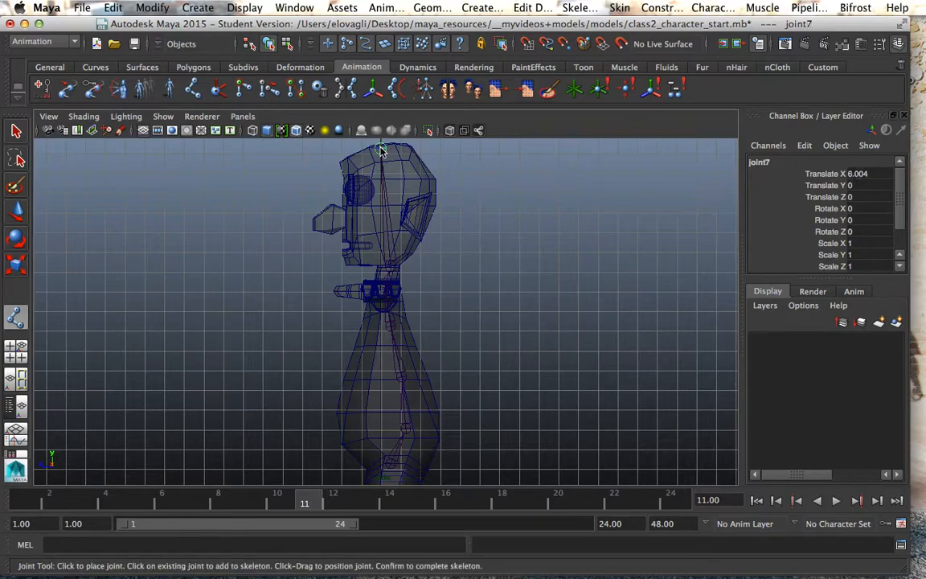
pyautogui.press('q')
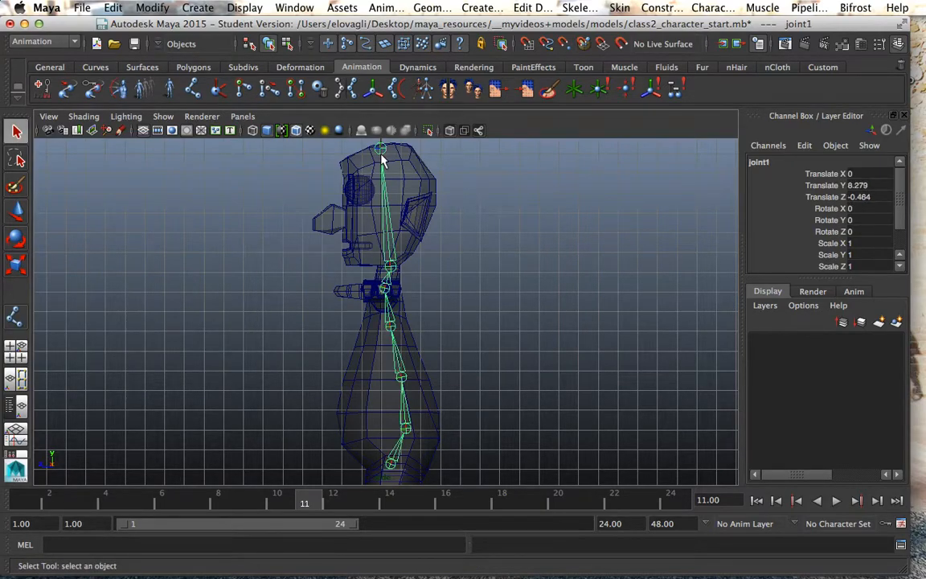
# Show the joint chain in the front view and rename its root joint as pelvis.
pyautogui.press('space')
pyautogui.press('space')
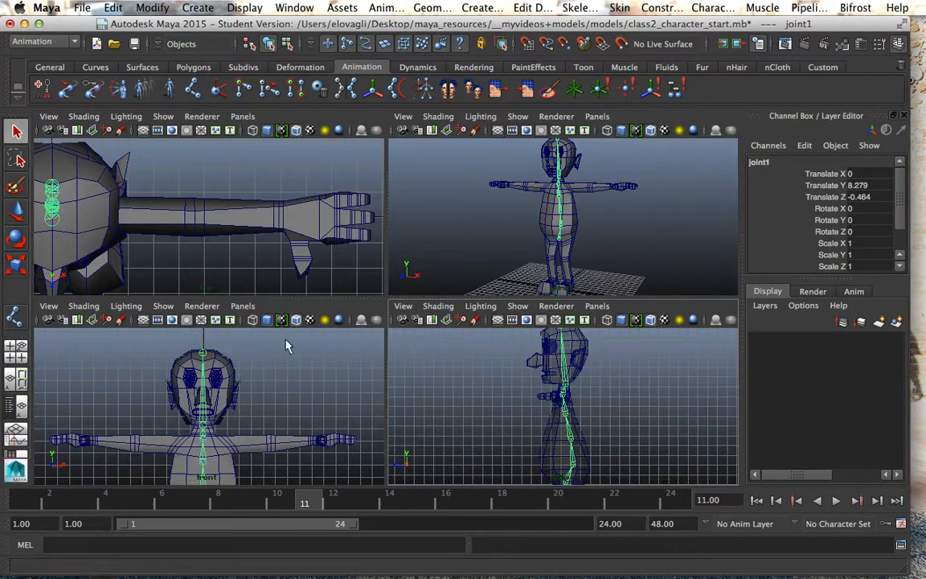
pyautogui.scroll(-5, 265, 407)
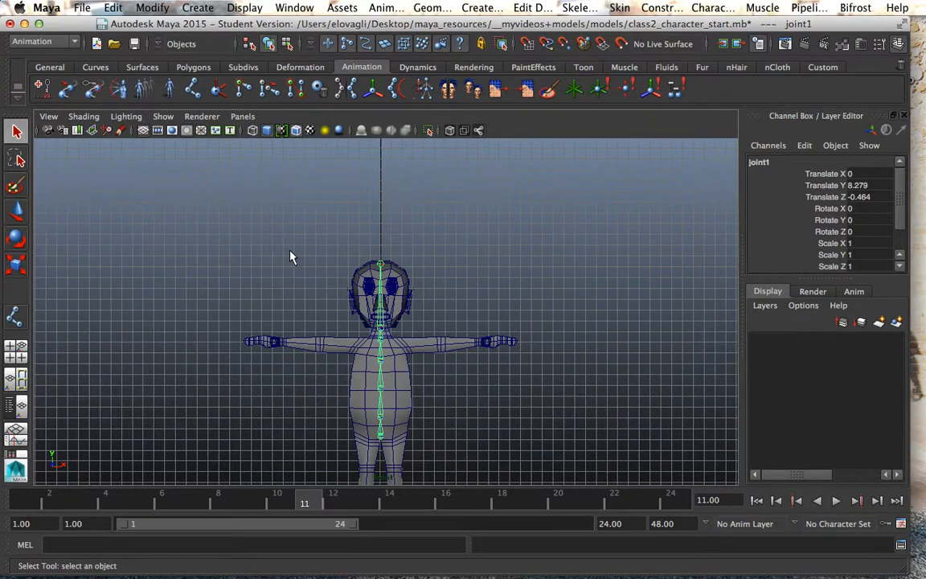
pyautogui.scroll(3, 489, 459)
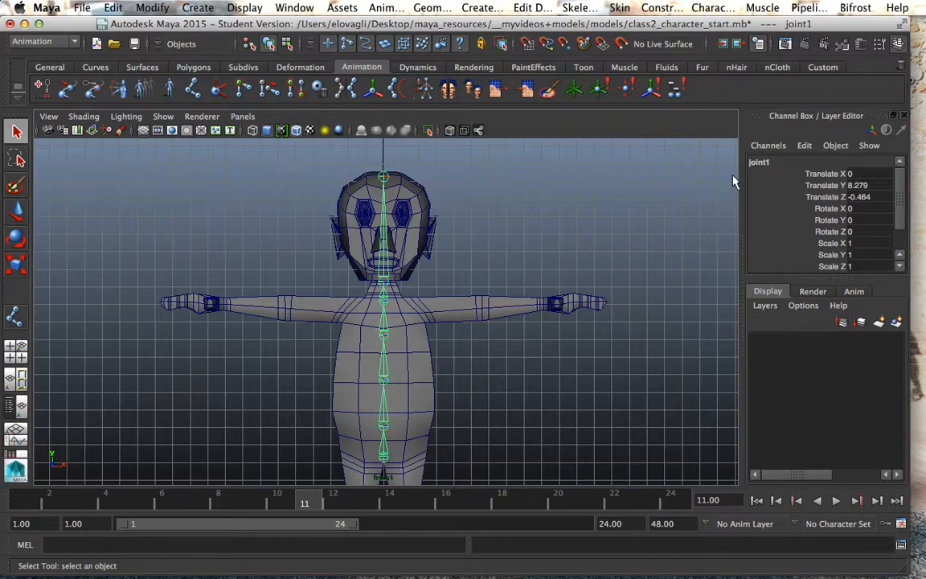
pyautogui.doubleClick(759, 163)
pyautogui.write('pelvis')
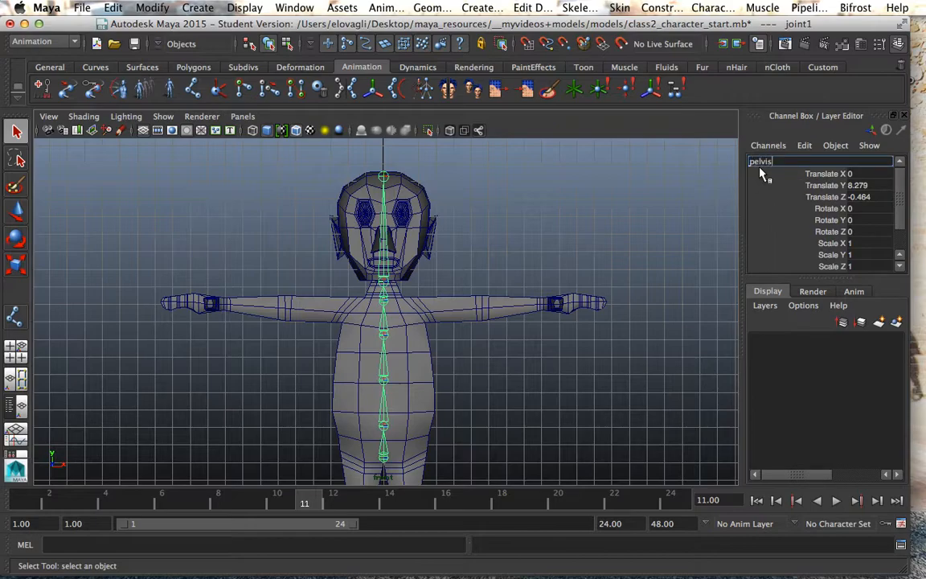
pyautogui.press('Return')
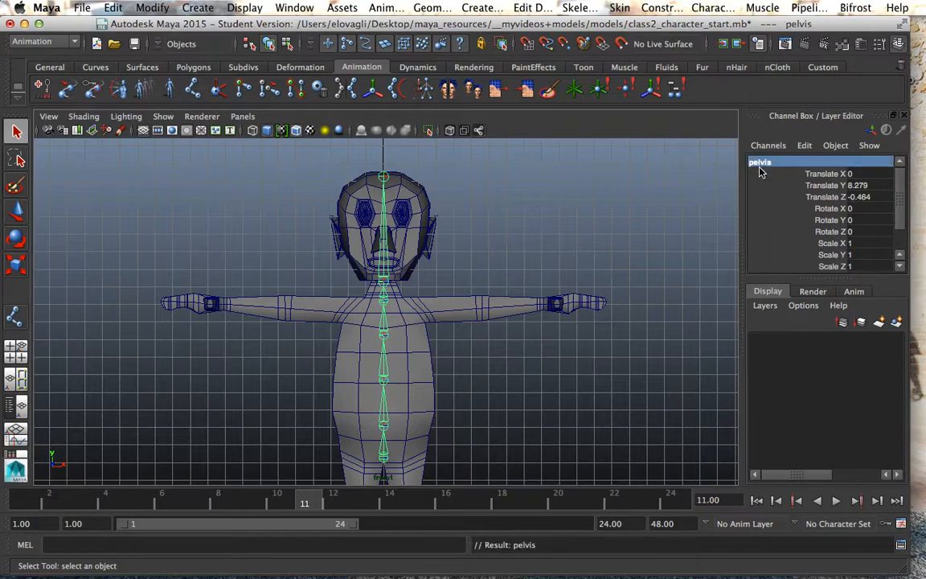
# Rename the first two joints above the pelvis as spine1 and spine2.
pyautogui.press('Down')
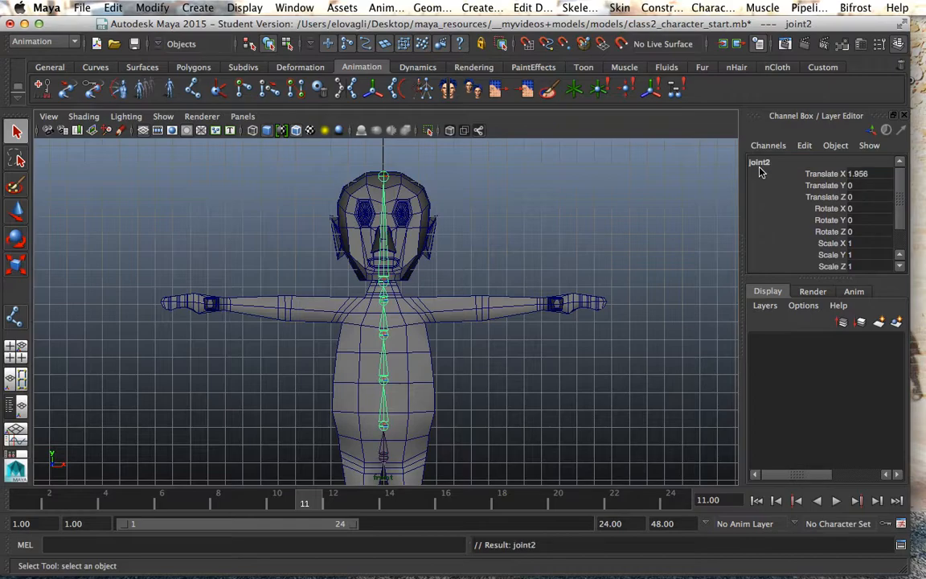
pyautogui.doubleClick(760, 163)
pyautogui.write('spine1')
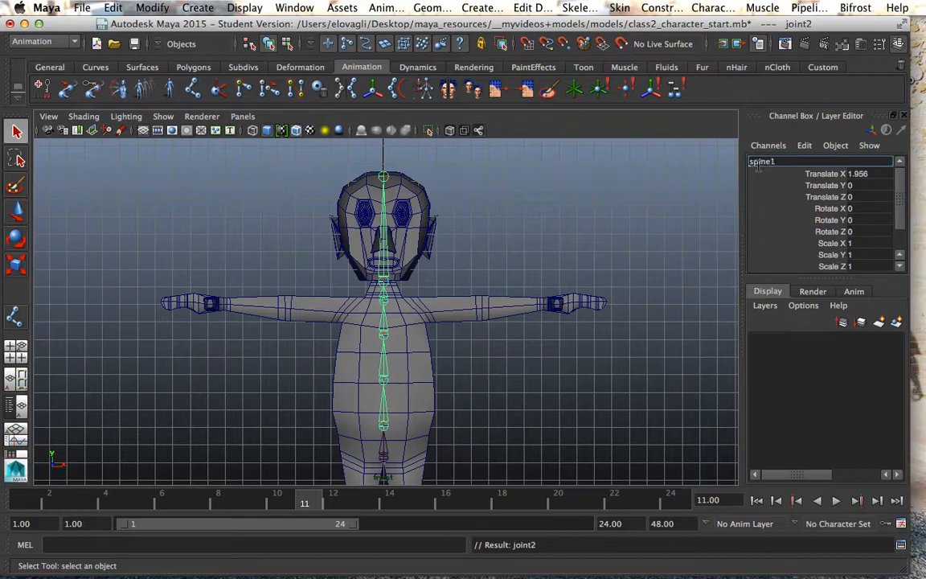
pyautogui.press('Return')
pyautogui.press('Down')
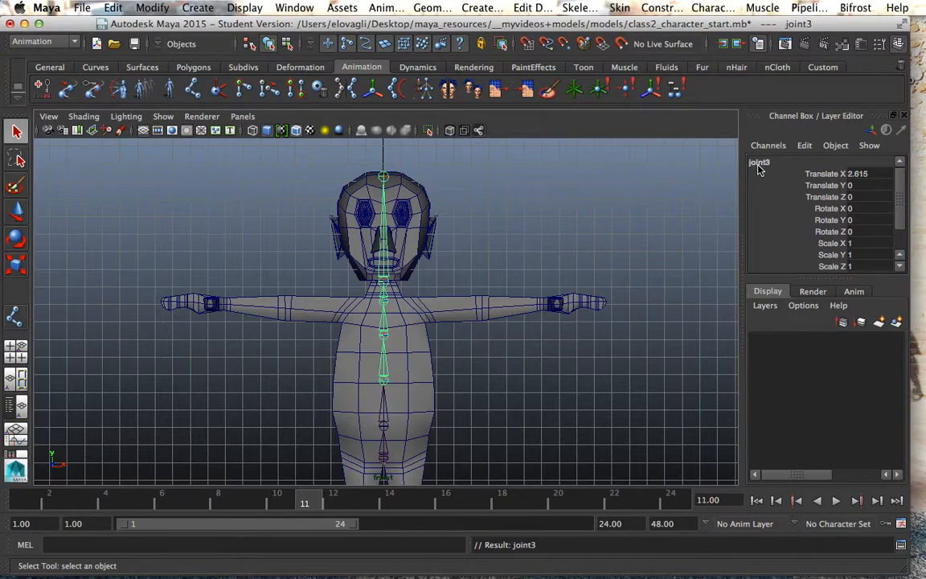
pyautogui.click(764, 163)
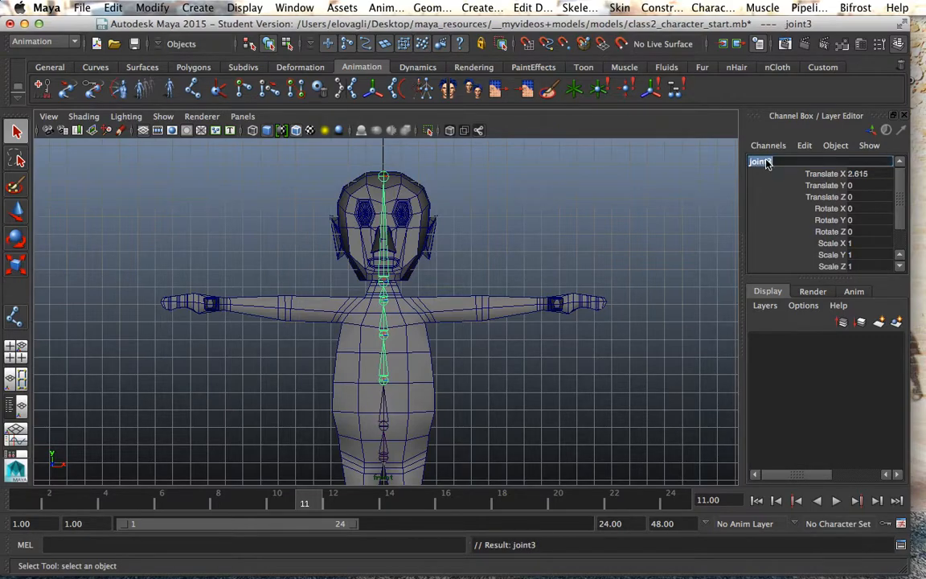
pyautogui.write('spine2')
pyautogui.press('Return')
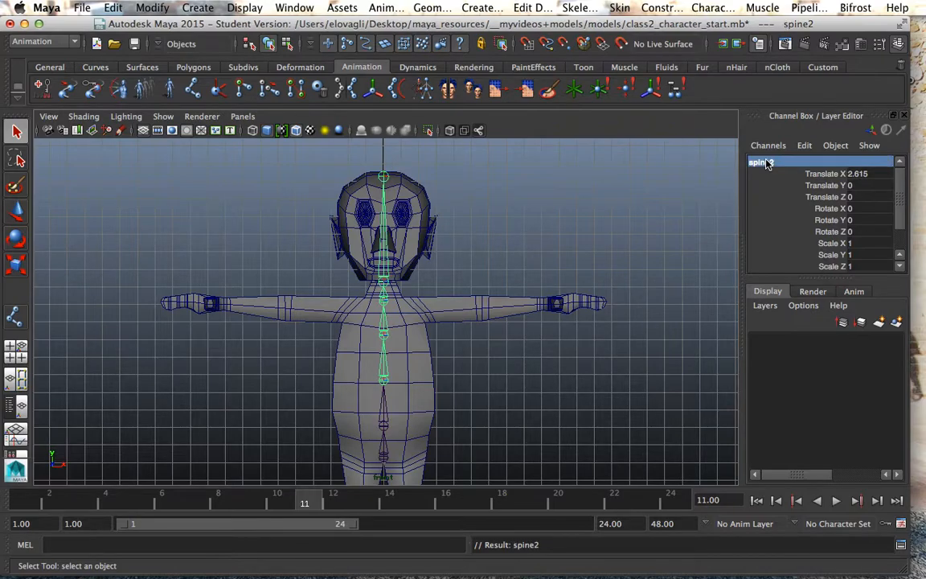
# Rename the next two joints up the chain above spine2 as spine3 and NeckBase.
pyautogui.press('Down')
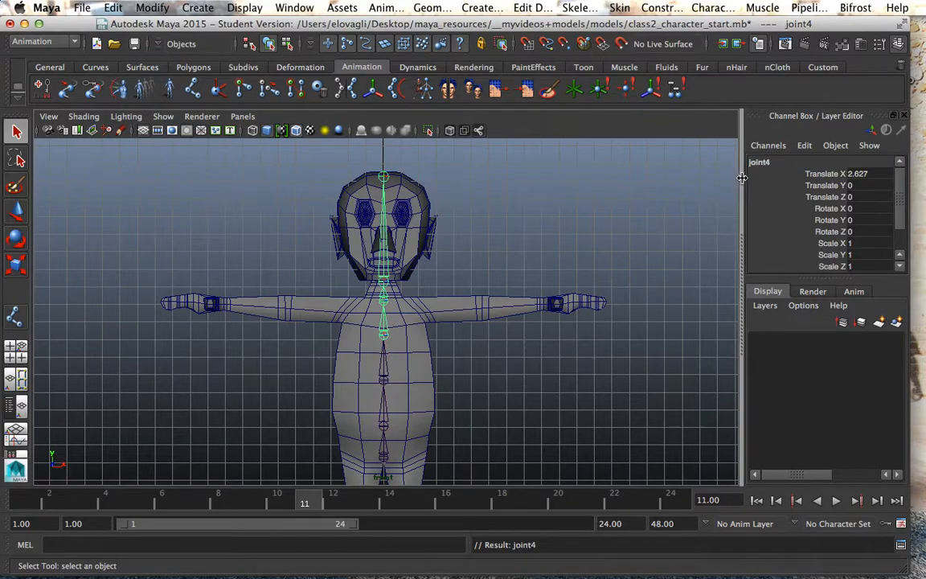
pyautogui.click(760, 163)
pyautogui.write('spi')
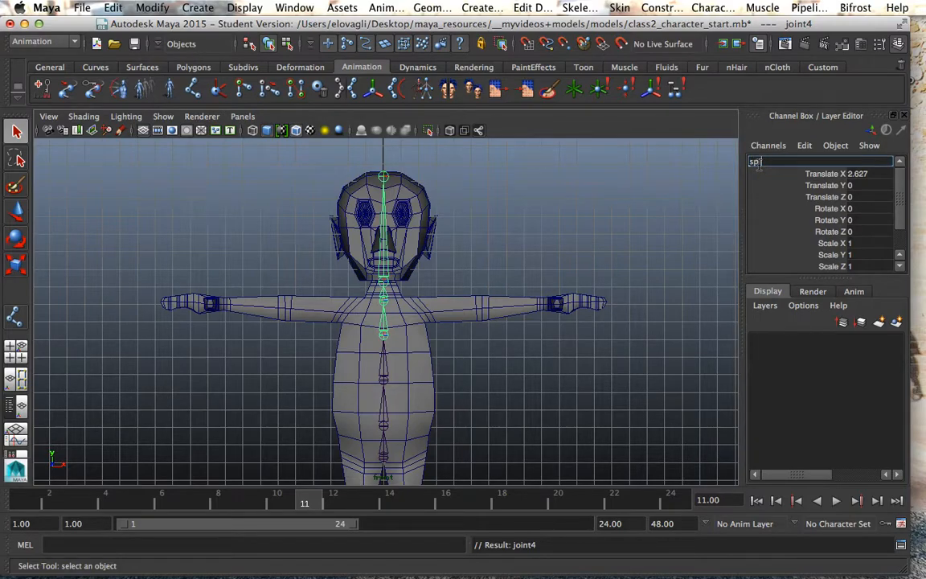
pyautogui.write('ne3')
pyautogui.press('Return')
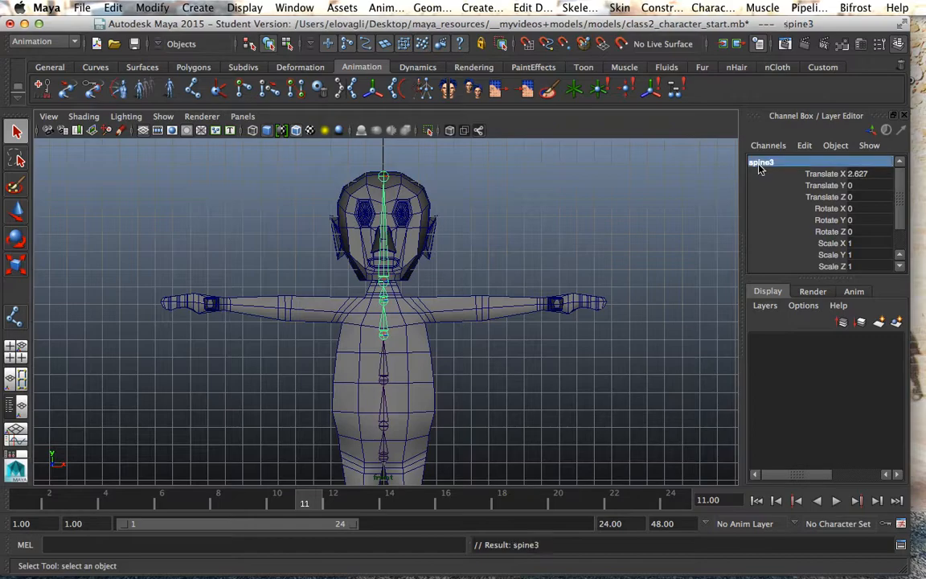
pyautogui.press('Down')
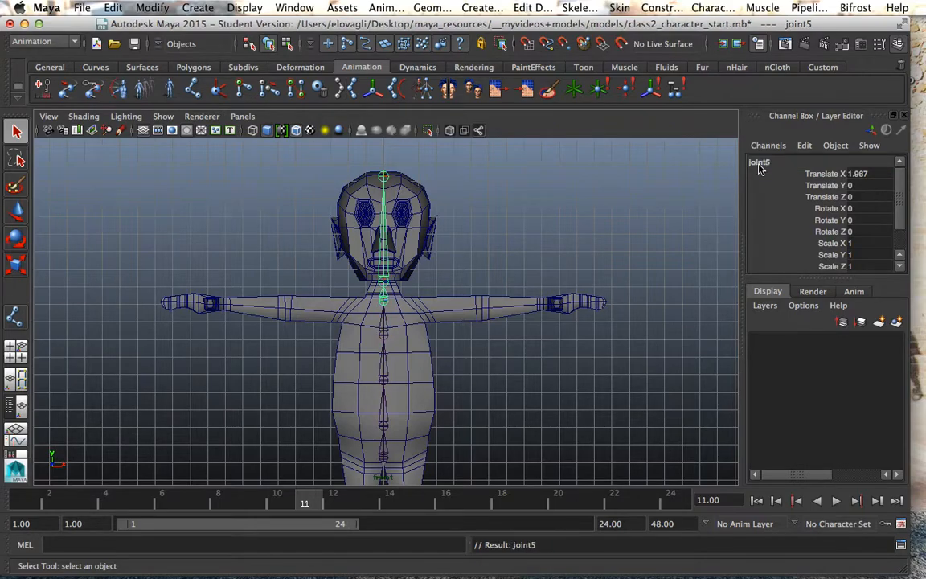
pyautogui.doubleClick(764, 163)
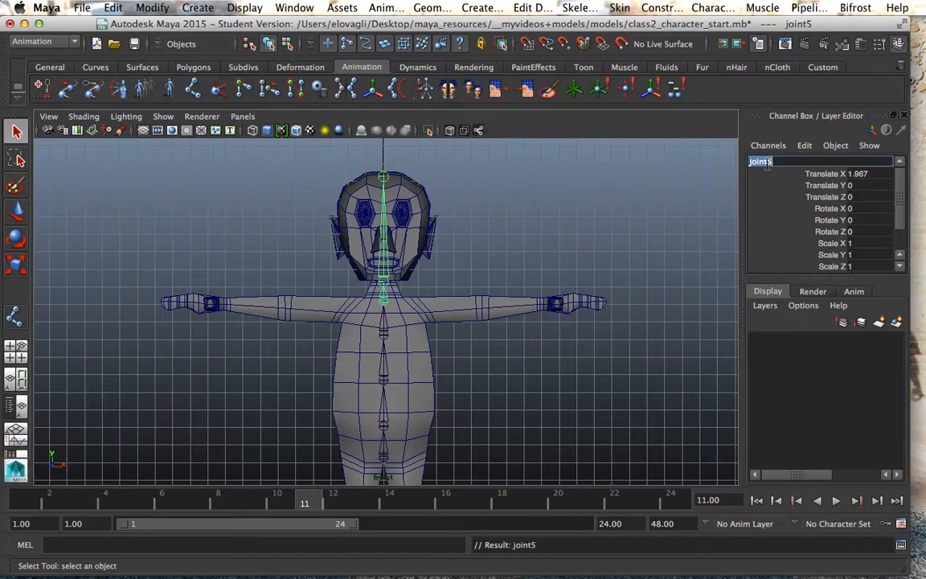
pyautogui.write('NeckBase')
pyautogui.press('Return')
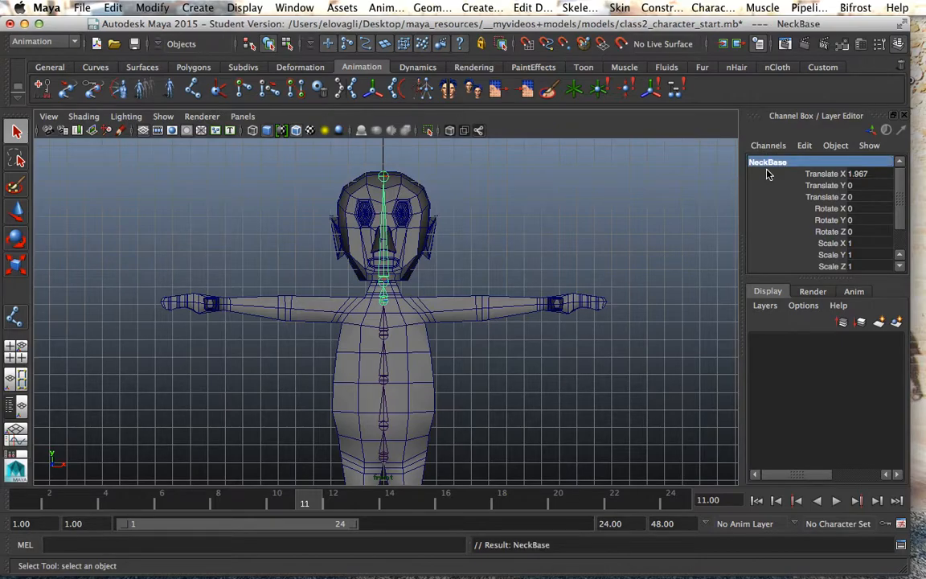
# Rename the last two joints of the chain, above NeckBase, as NeckTop and head.
pyautogui.press('Down')
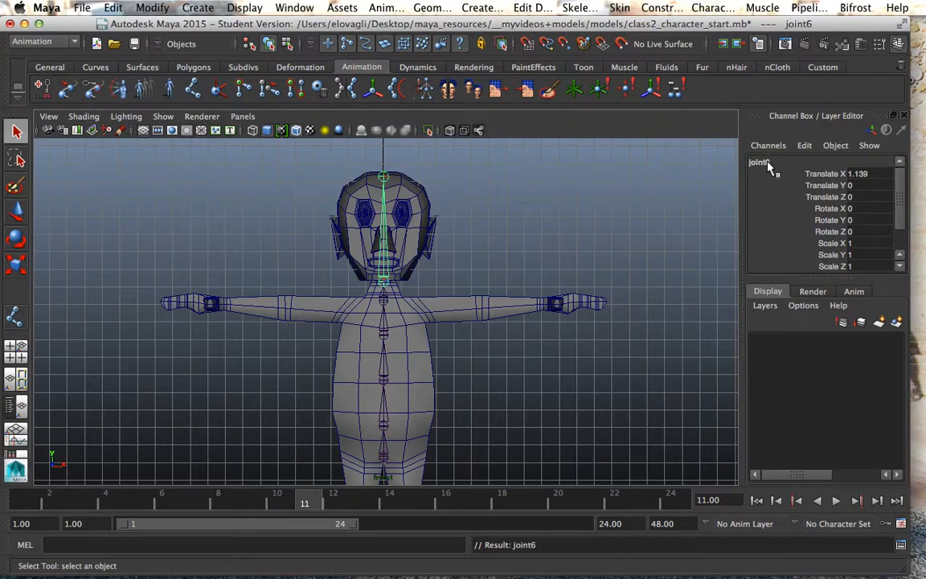
pyautogui.doubleClick(767, 161)
pyautogui.write('N')
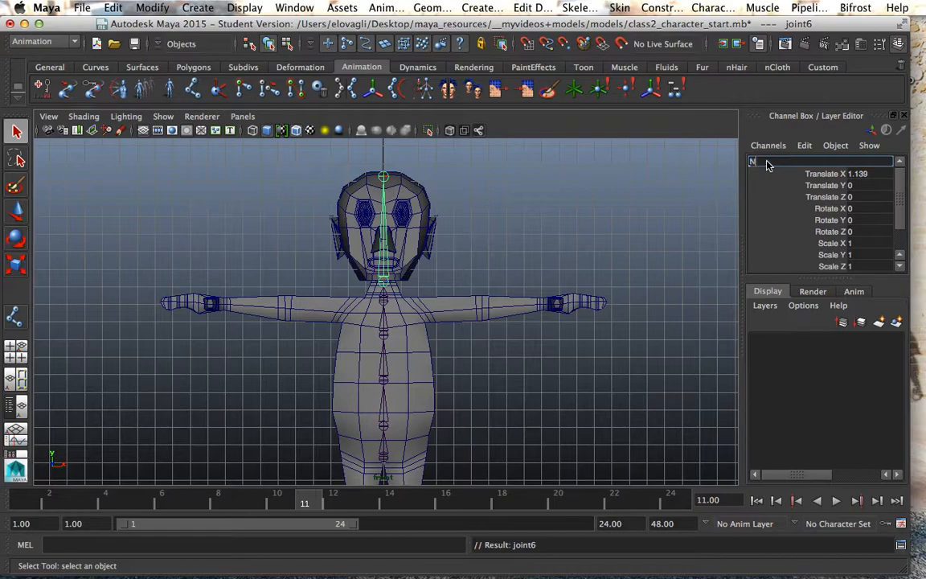
pyautogui.write('eckTop')
pyautogui.press('Return')
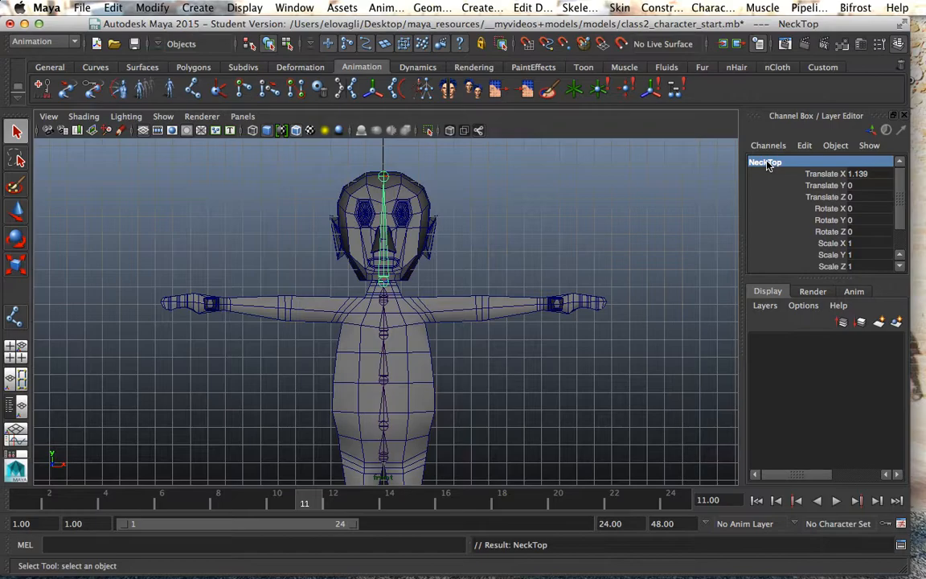
pyautogui.press('Down')
pyautogui.click(764, 162)
pyautogui.write('head')
pyautogui.press('Return')
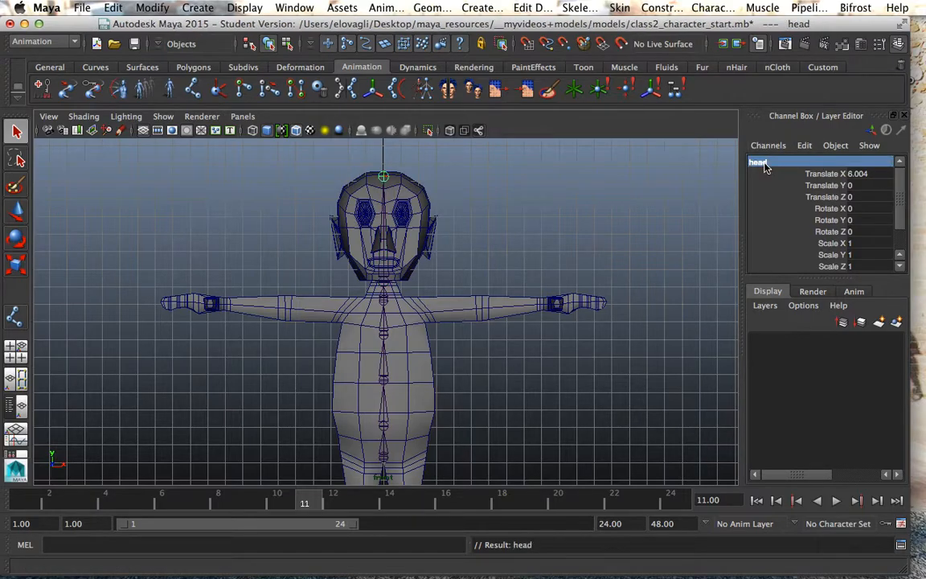
# Draw a separate six-joint leg chain in the side view from the hip at about Y 8.3, Z -1 through the knee, ankle and foot to the toe tip.
pyautogui.click(383, 455)
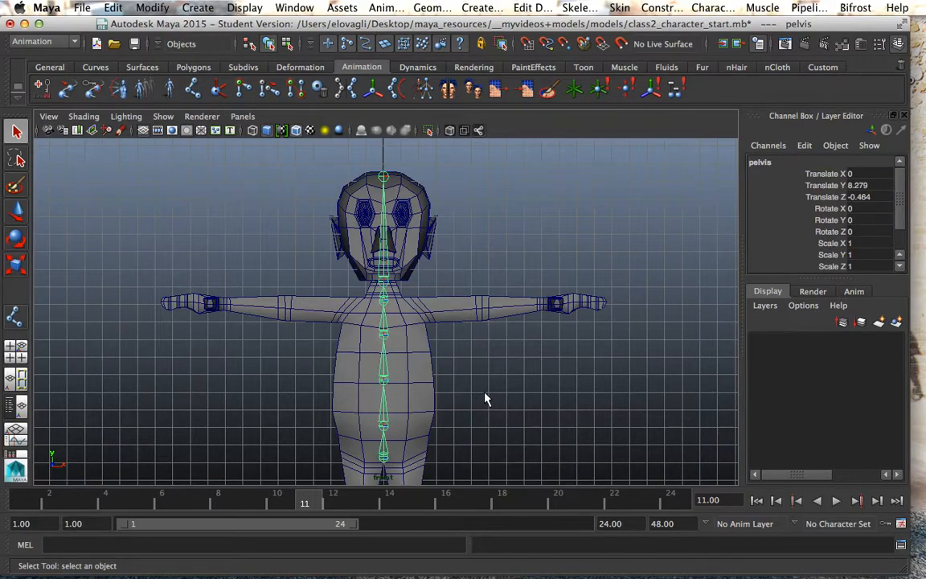
pyautogui.press('space')
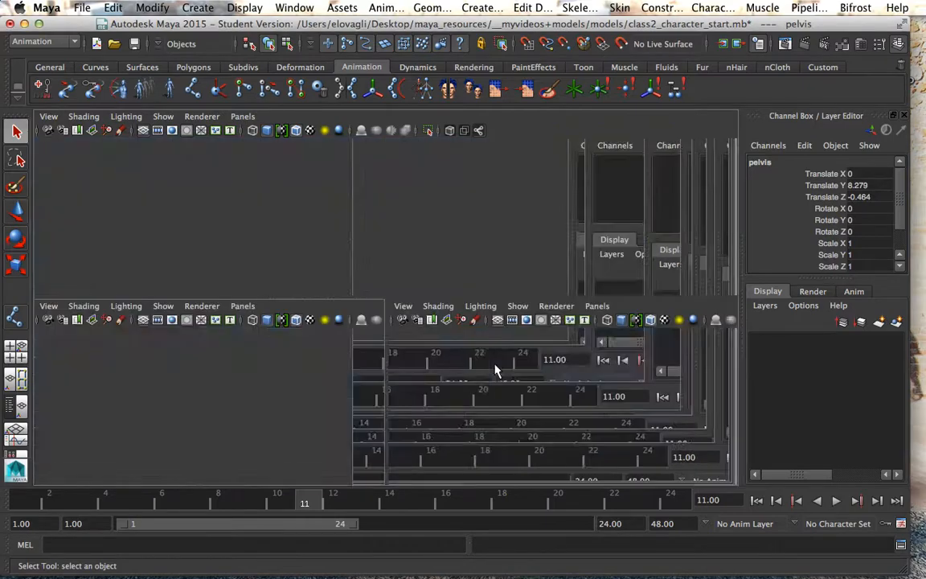
pyautogui.press('space')
pyautogui.scroll(-6, 519, 437)
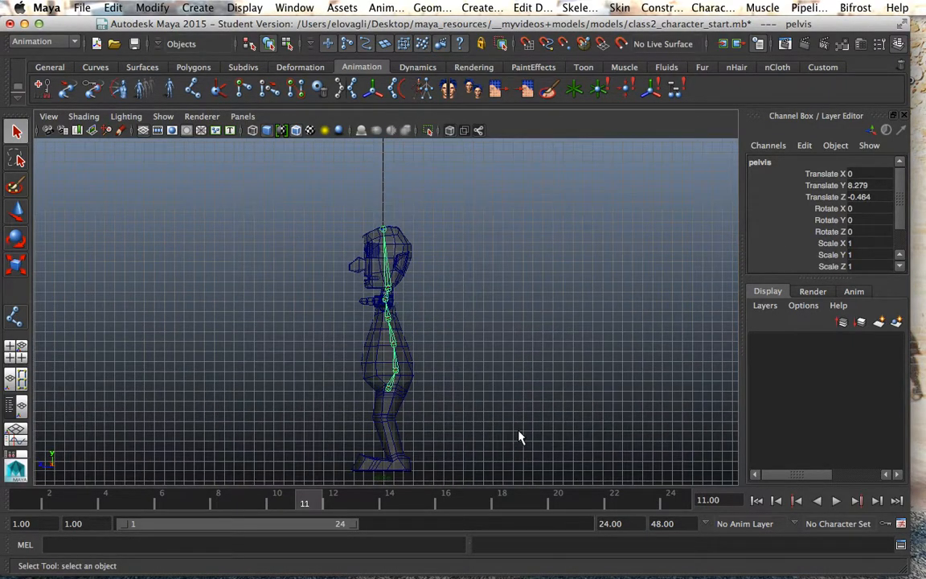
pyautogui.keyDown('ctrl'); pyautogui.keyDown('alt'); pyautogui.moveTo(334, 373); pyautogui.dragTo(438, 475); pyautogui.keyUp('alt'); pyautogui.keyUp('ctrl')
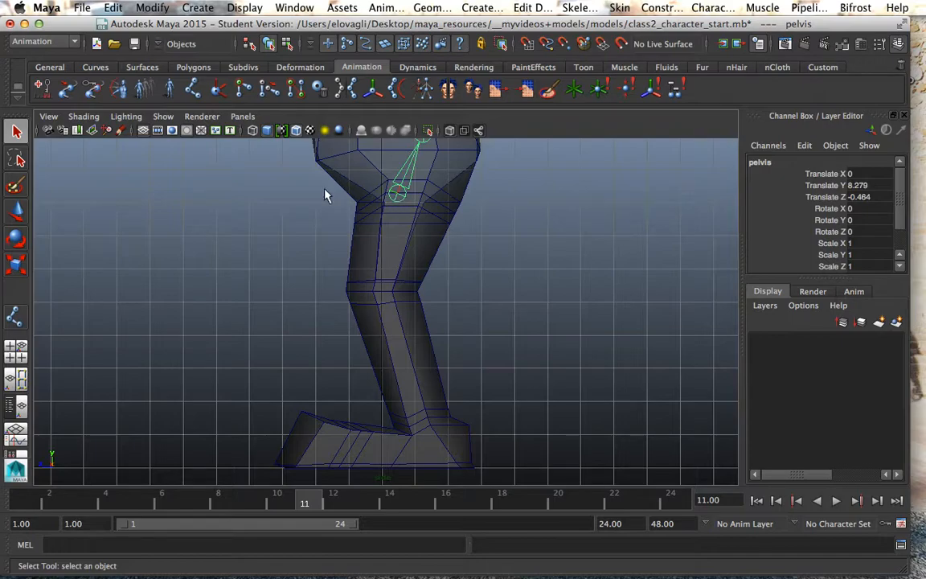
pyautogui.click(170, 87)
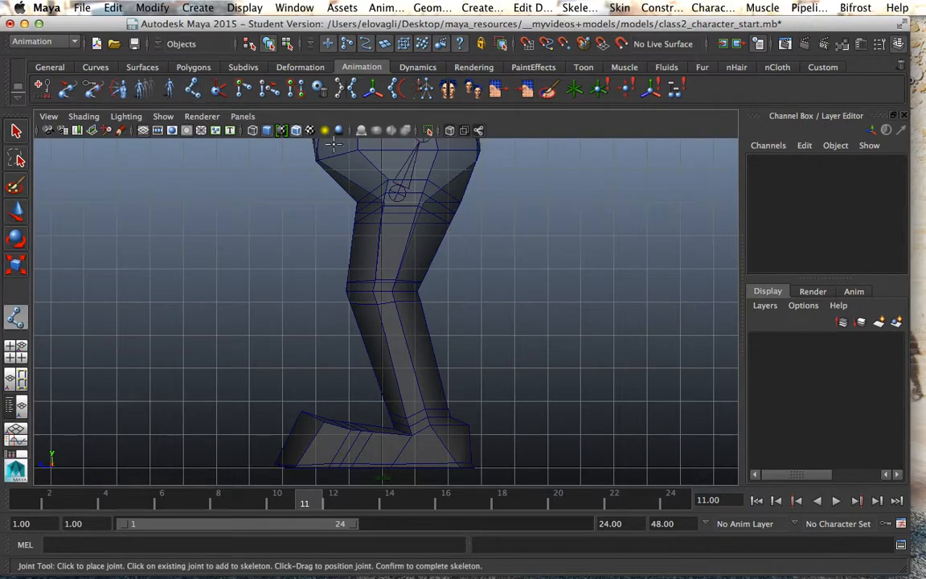
pyautogui.click(415, 194)
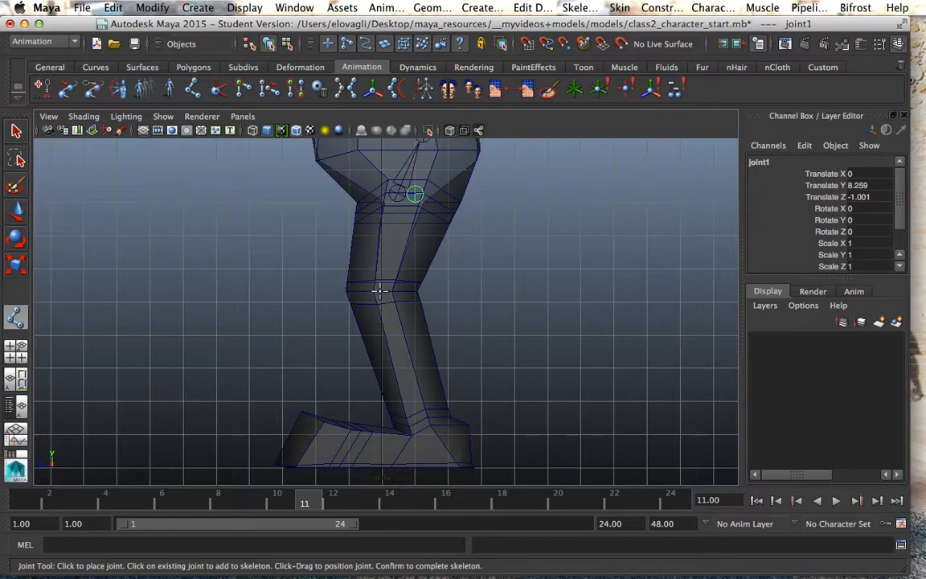
pyautogui.click(379, 292)
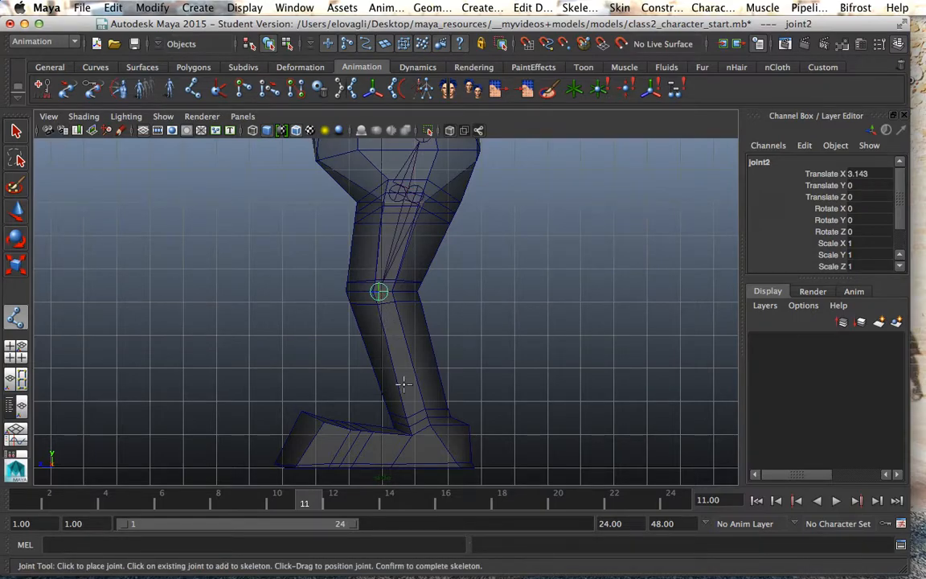
pyautogui.click(435, 436)
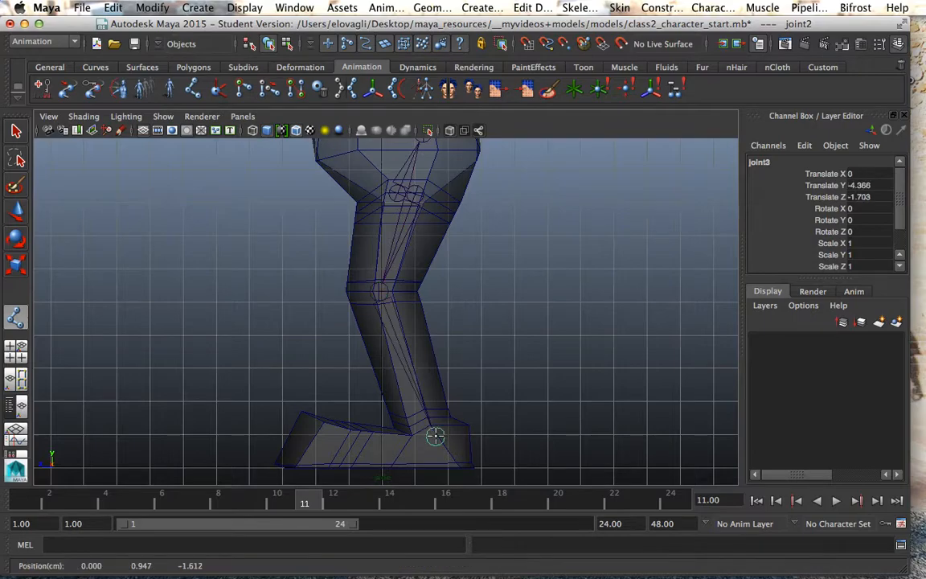
pyautogui.click(388, 465)
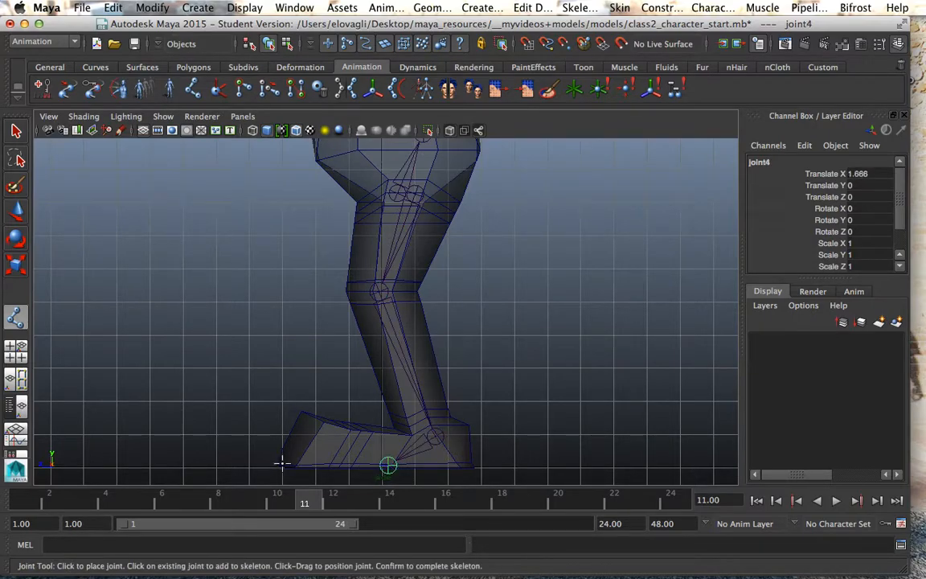
pyautogui.click(340, 465)
pyautogui.click(283, 467)
pyautogui.press('Return')
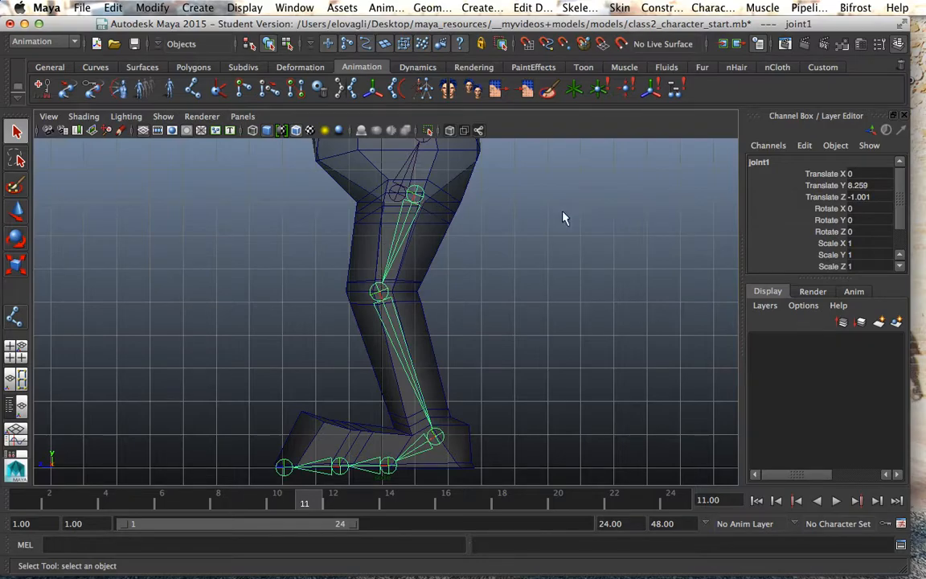
# Rename the leg chain's root joint as LeftHip and the knee joint below it as LeftKnee.
pyautogui.click(754, 163)
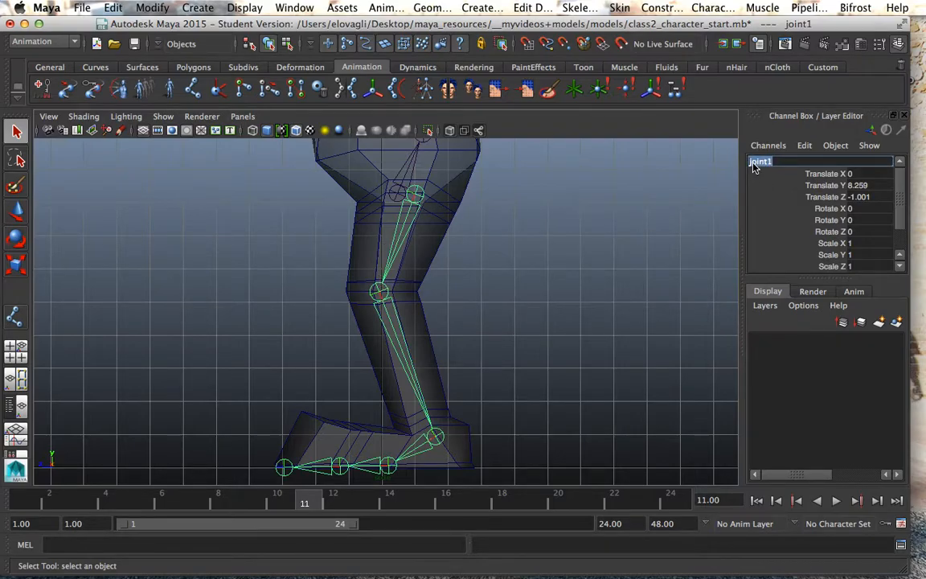
pyautogui.write('Left')
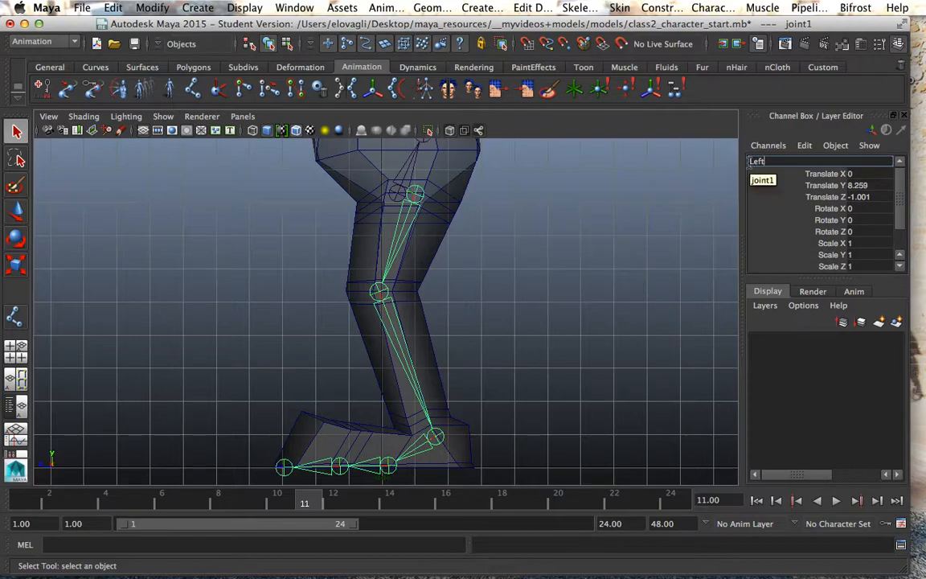
pyautogui.write('Hip')
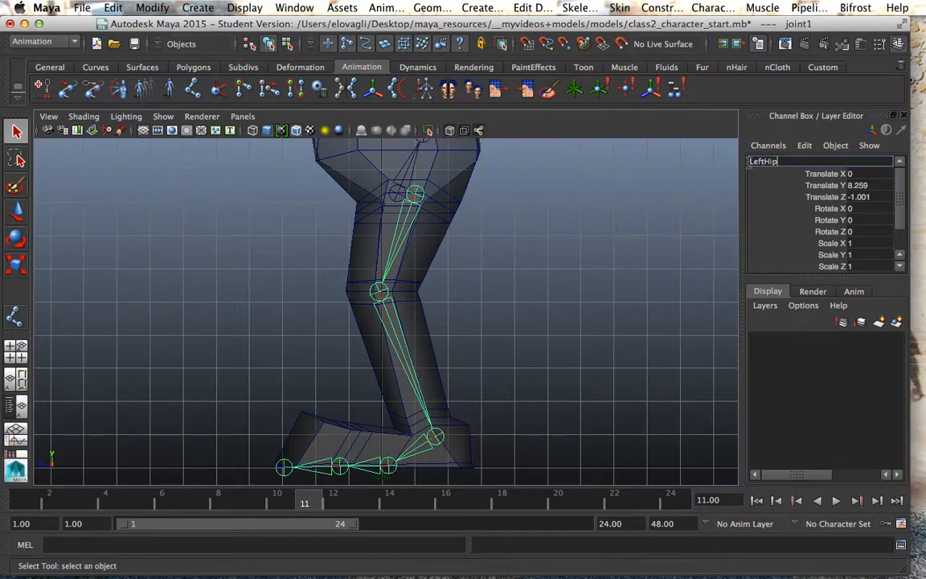
pyautogui.press('Return')
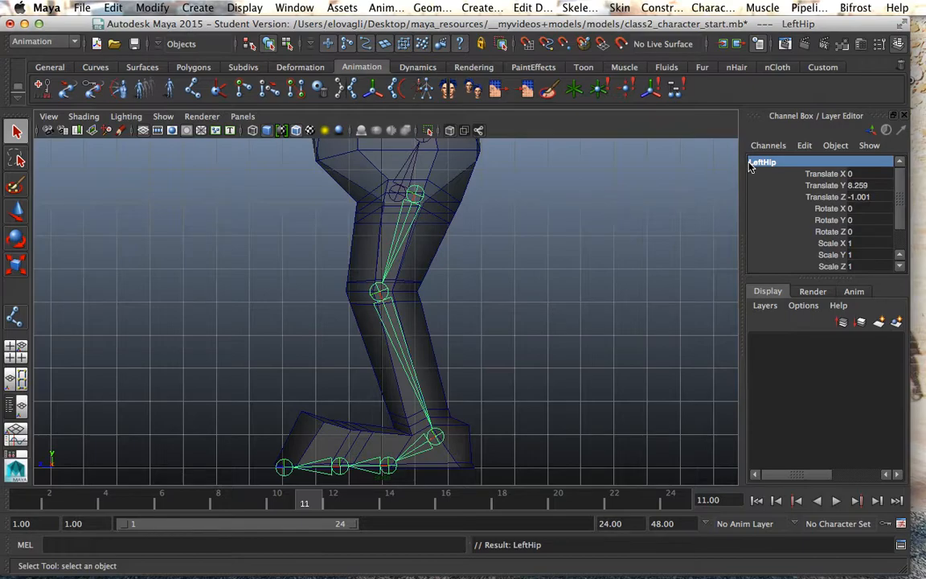
pyautogui.press('Down')
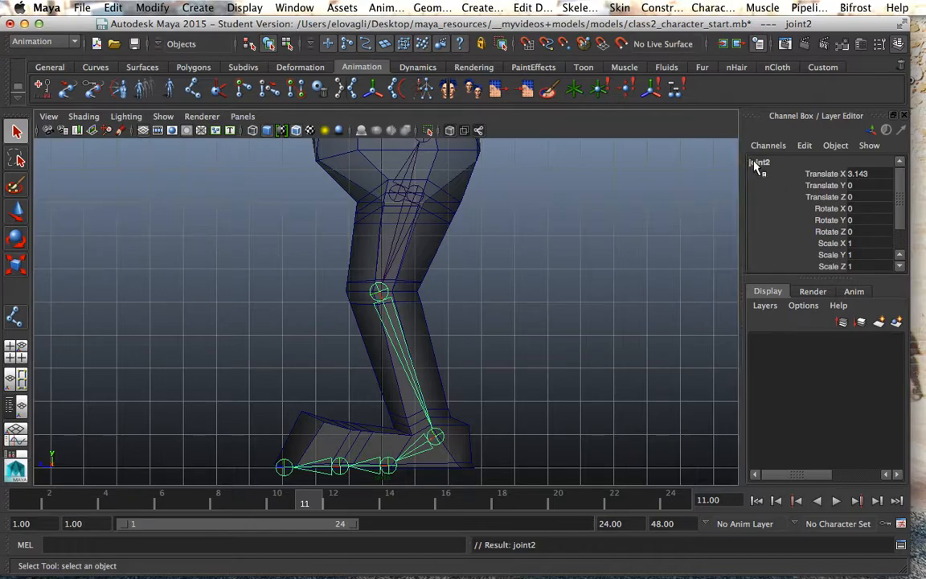
pyautogui.doubleClick(750, 163)
pyautogui.write('Lift')
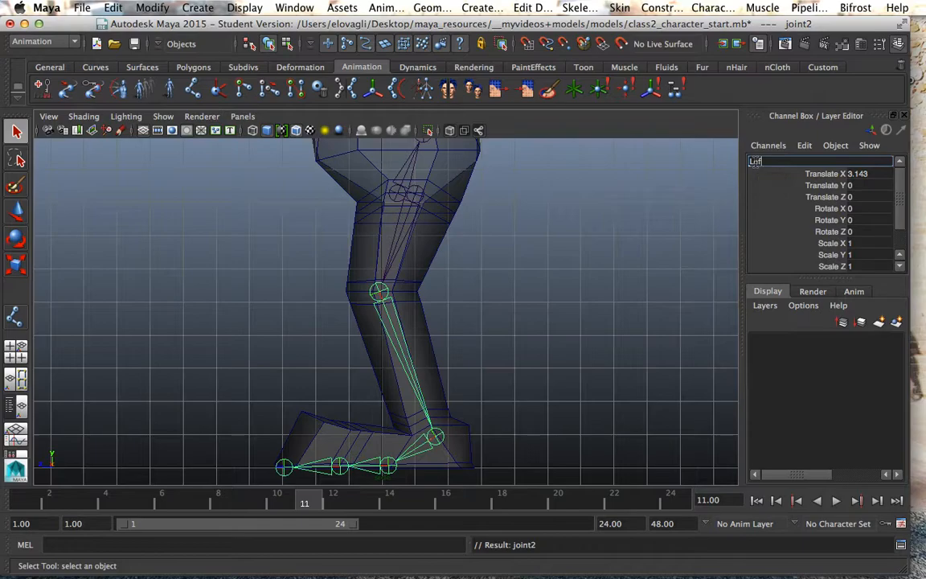
pyautogui.write('Knee')
pyautogui.press('Return')
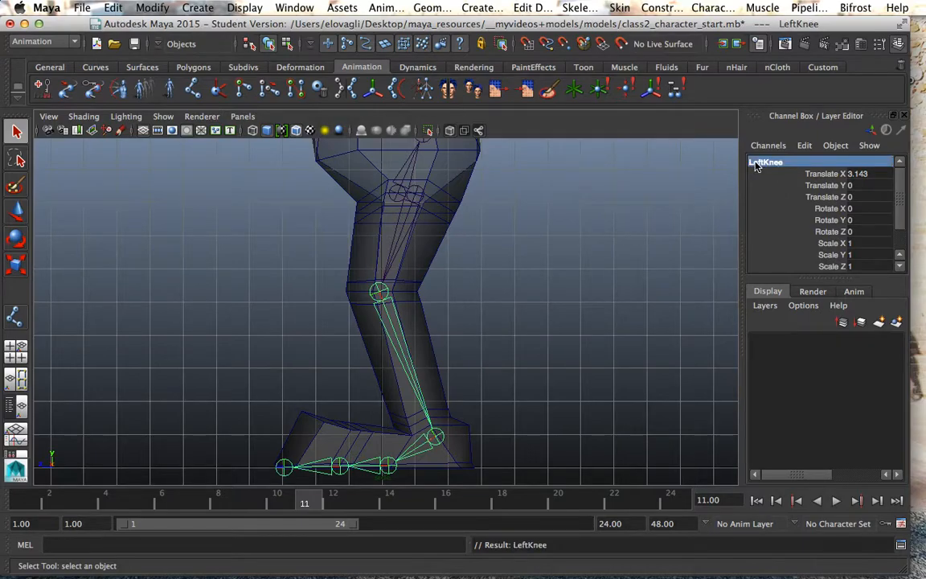
# Rename the joint below LeftKnee as LeftAnkle.
pyautogui.press('Down')
pyautogui.doubleClick(762, 163)
pyautogui.write('Left')
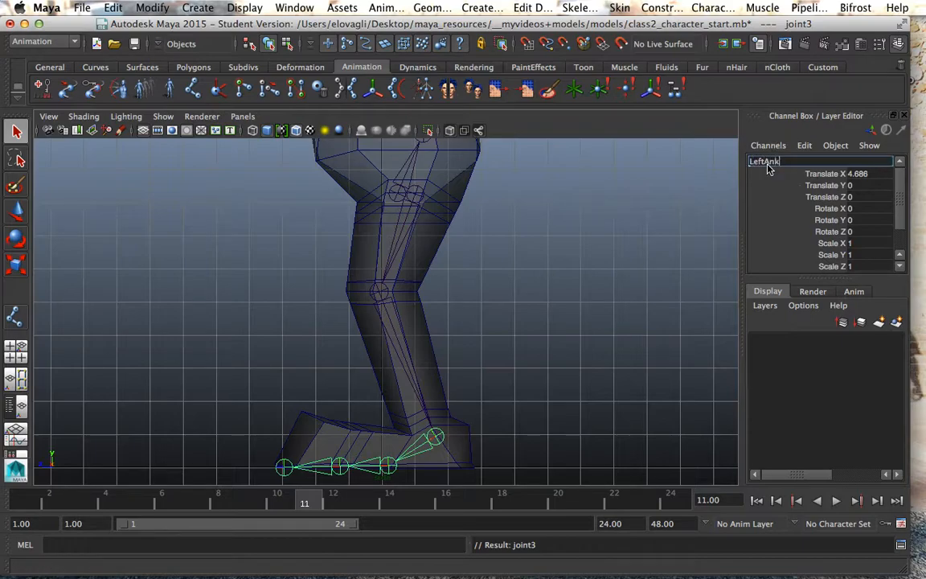
pyautogui.press('Return')
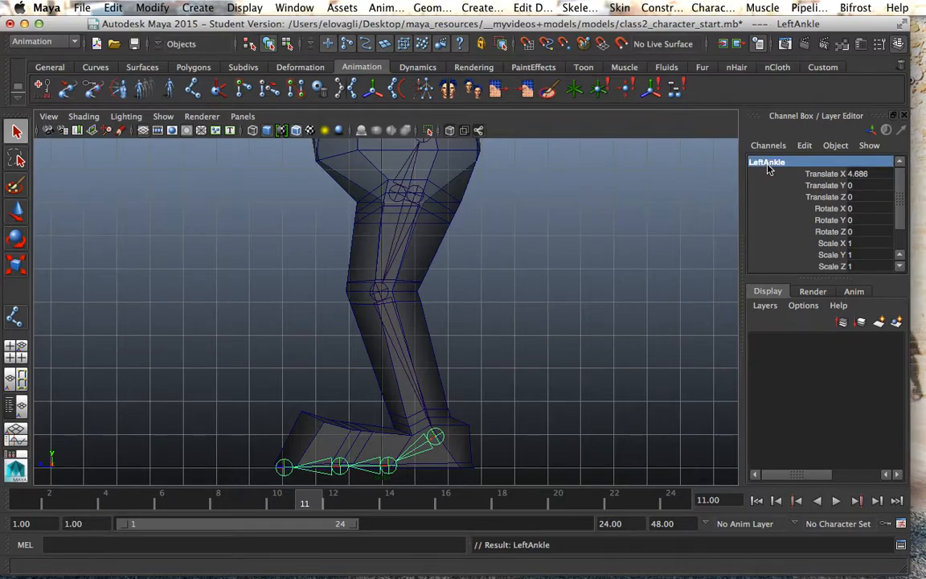
# Rename the first foot joint after LeftAnkle as LeftToe.
pyautogui.press('Down')
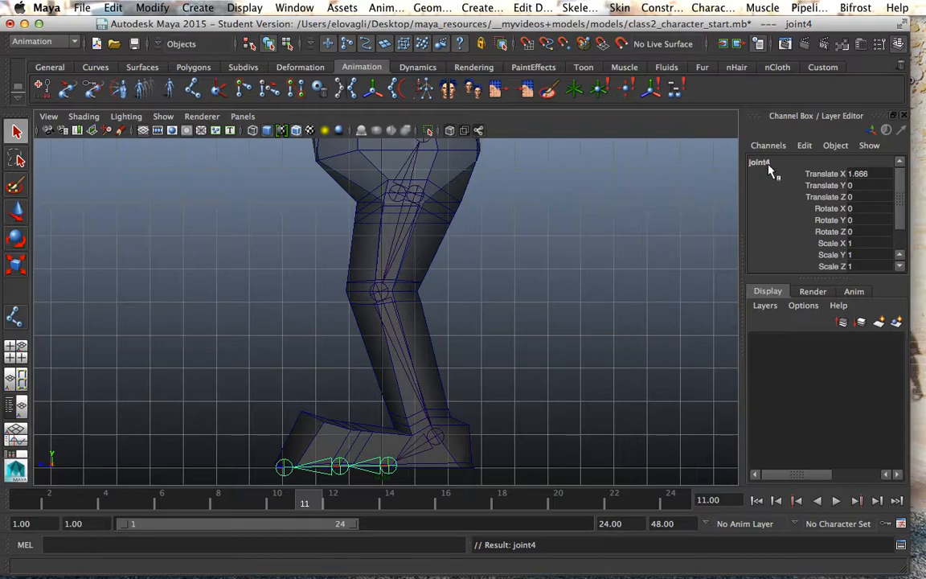
pyautogui.click(766, 163)
pyautogui.write('Le')
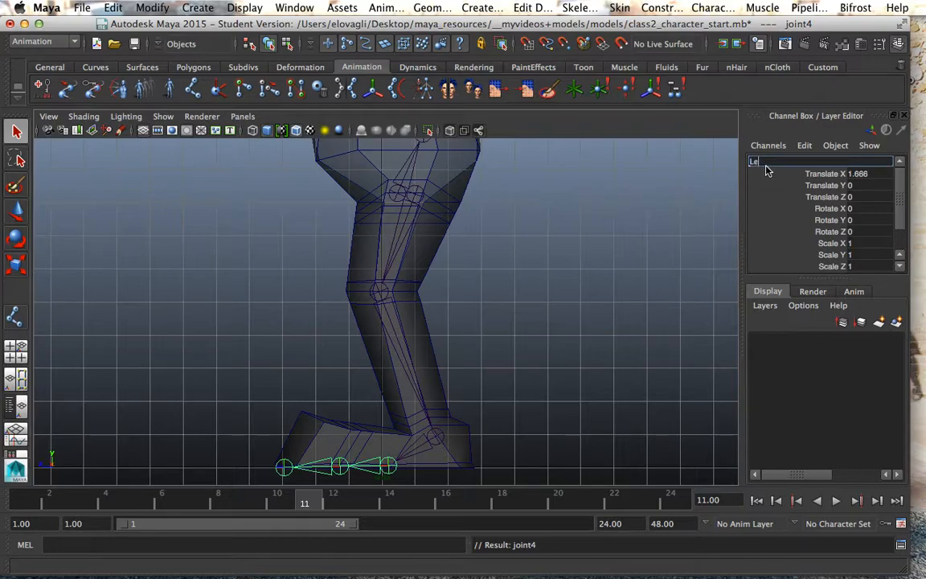
pyautogui.write('ftToe')
pyautogui.press('Return')
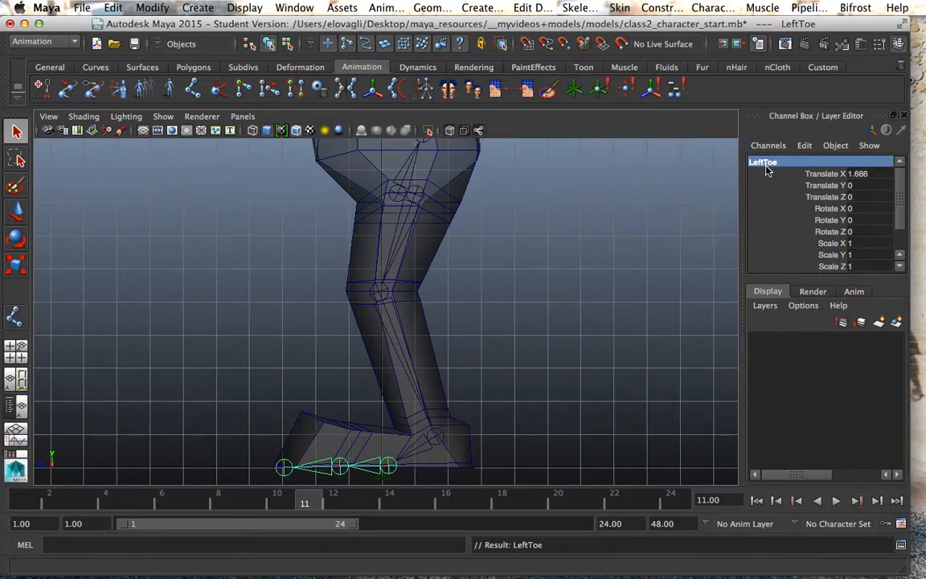
# Change the name of the first foot joint after LeftAnkle to LeftBall.
pyautogui.press('Down')
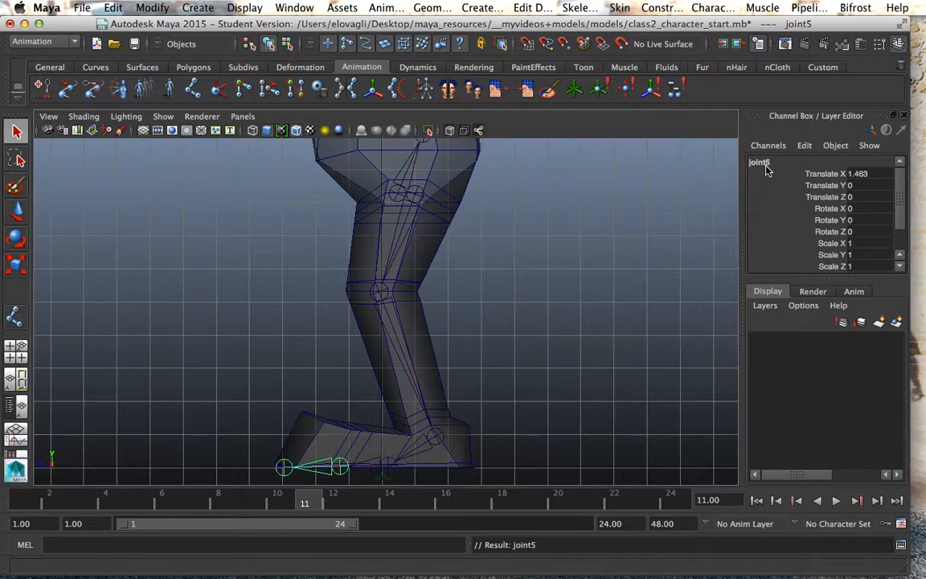
pyautogui.press('Up')
pyautogui.doubleClick(766, 164)
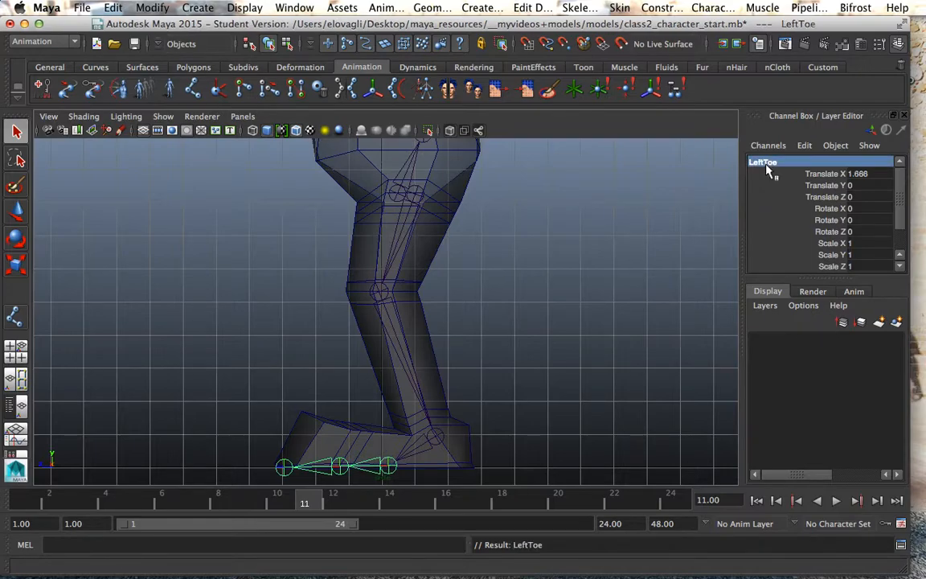
pyautogui.click(779, 164)
pyautogui.press('BackSpace')
pyautogui.press('BackSpace')
pyautogui.press('BackSpace')
pyautogui.write('Ball')
pyautogui.press('Return')
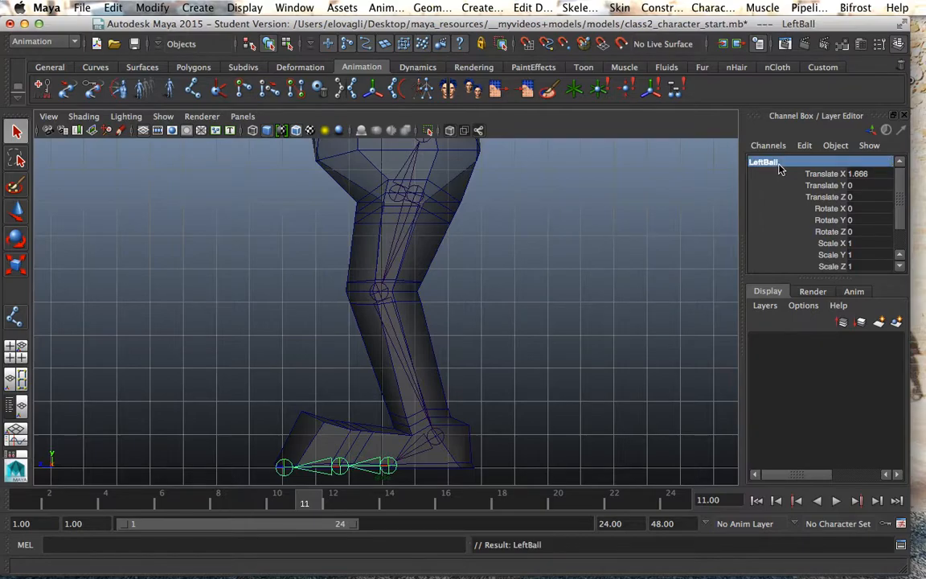
# Rename the joint directly below LeftBall as LeftToe.
pyautogui.press('Down')
pyautogui.doubleClick(771, 163)
pyautogui.write('Le')
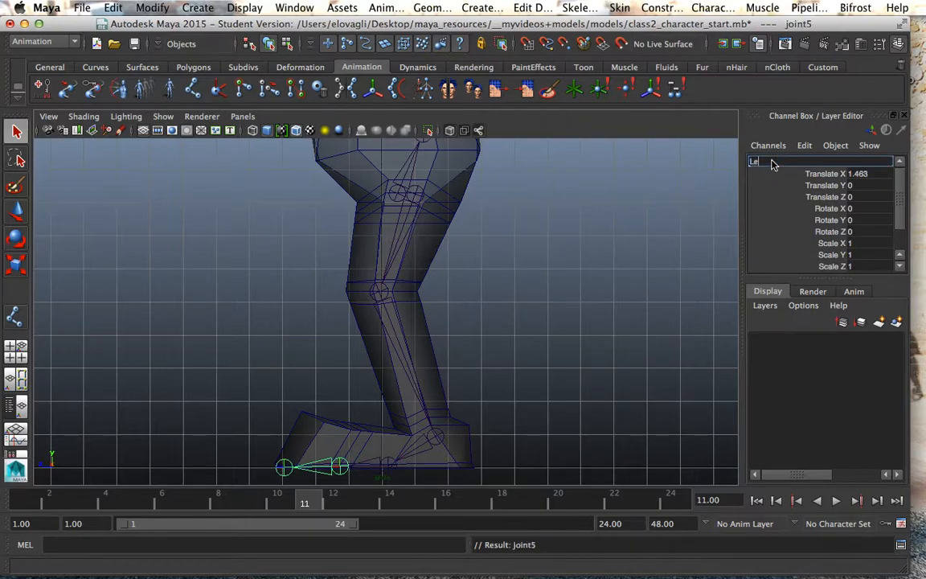
pyautogui.write('ftToe')
pyautogui.press('Return')
# Rename the last joint of the leg chain, at the tip of the foot, as LeftToeEnd.
pyautogui.press('Down')
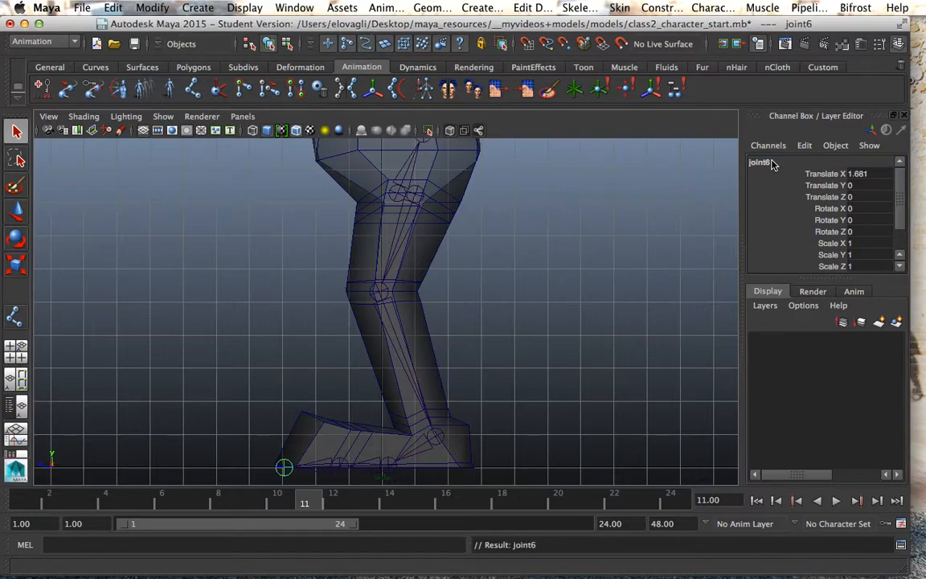
pyautogui.doubleClick(764, 162)
pyautogui.write('L')
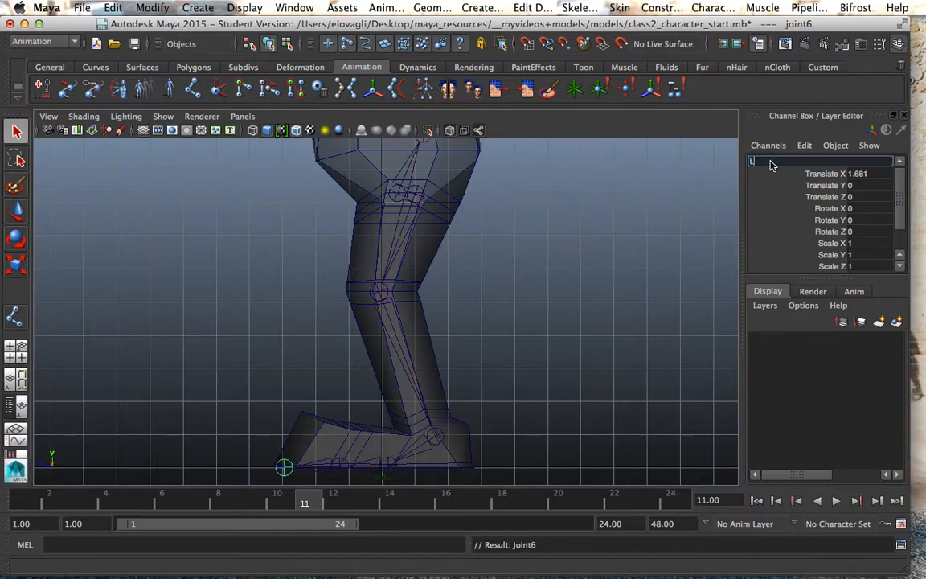
pyautogui.write('eftToeEnd')
pyautogui.press('Return')
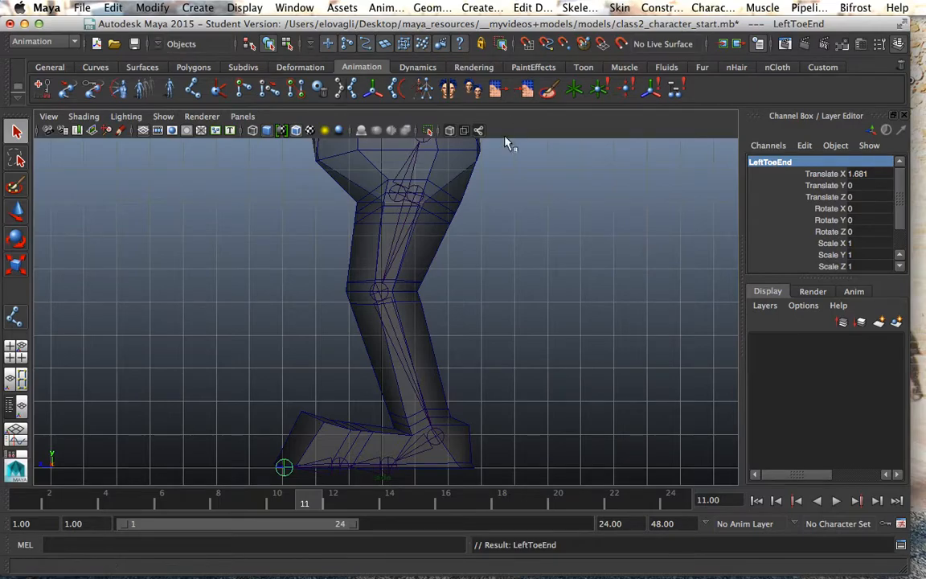
# In the front view, move the LeftHip chain sideways along X into the character's left leg, to about 1.33, and deselect it.
pyautogui.click(414, 195)
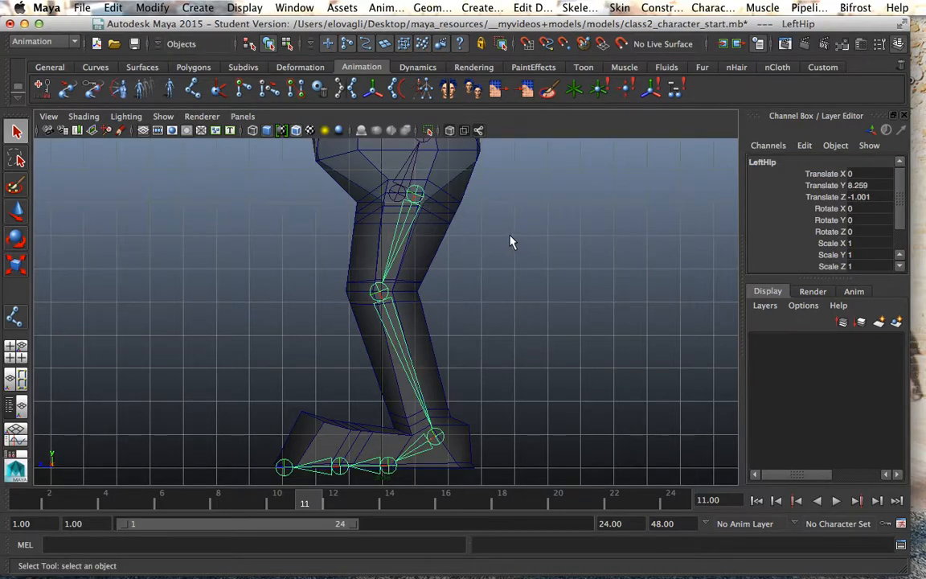
pyautogui.press('space')
pyautogui.press('space')
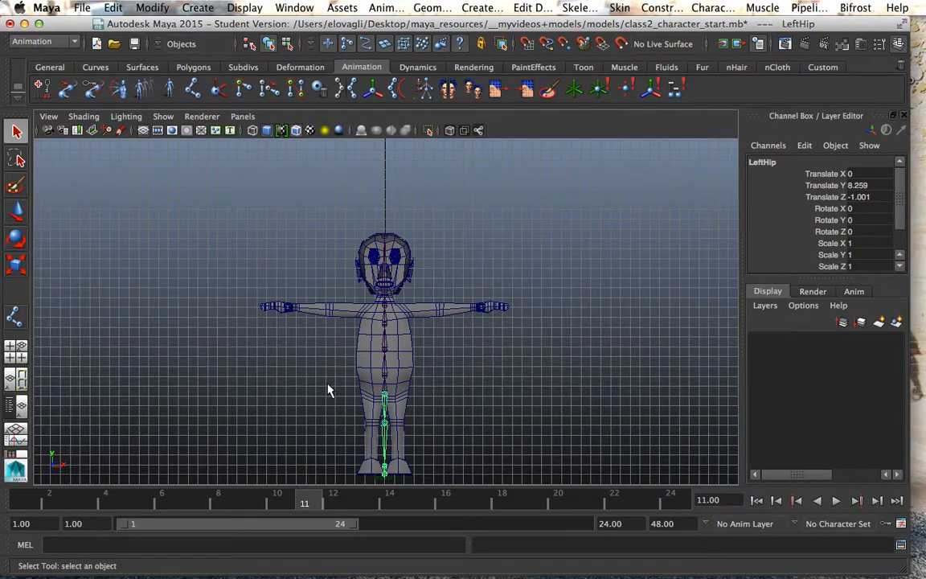
pyautogui.keyDown('ctrl'); pyautogui.keyDown('alt'); pyautogui.moveTo(325, 370); pyautogui.dragTo(450, 481); pyautogui.keyUp('alt'); pyautogui.keyUp('ctrl')
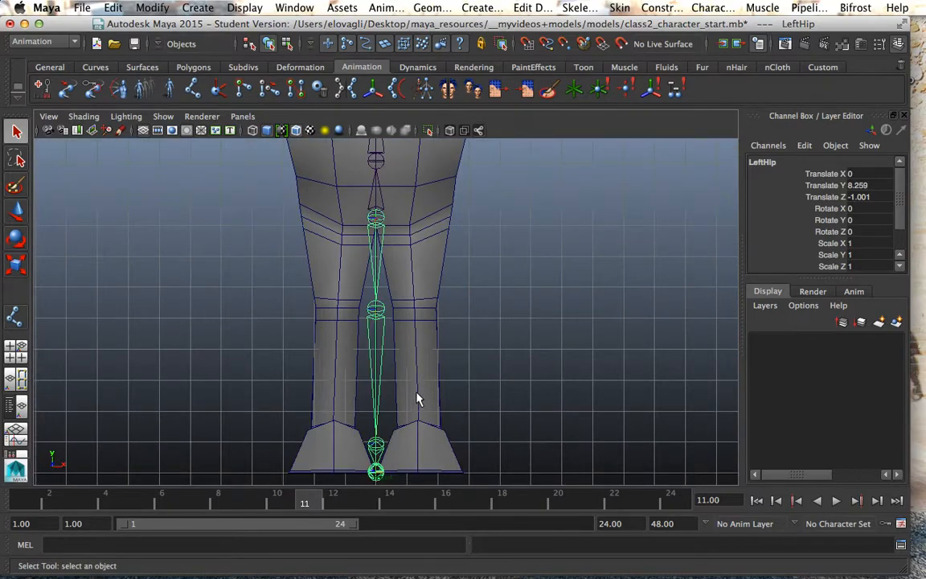
pyautogui.press('w')
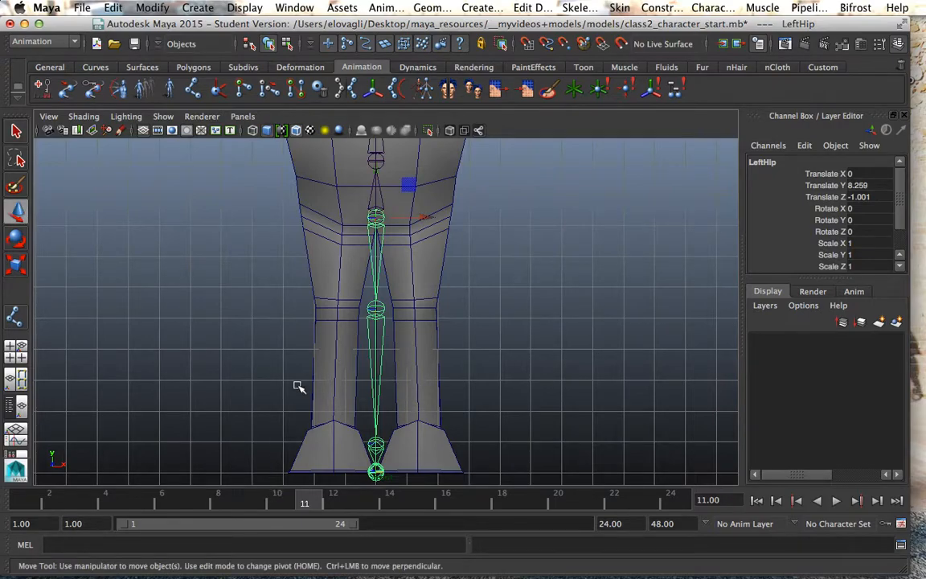
pyautogui.moveTo(425, 216); pyautogui.dragTo(464, 219)
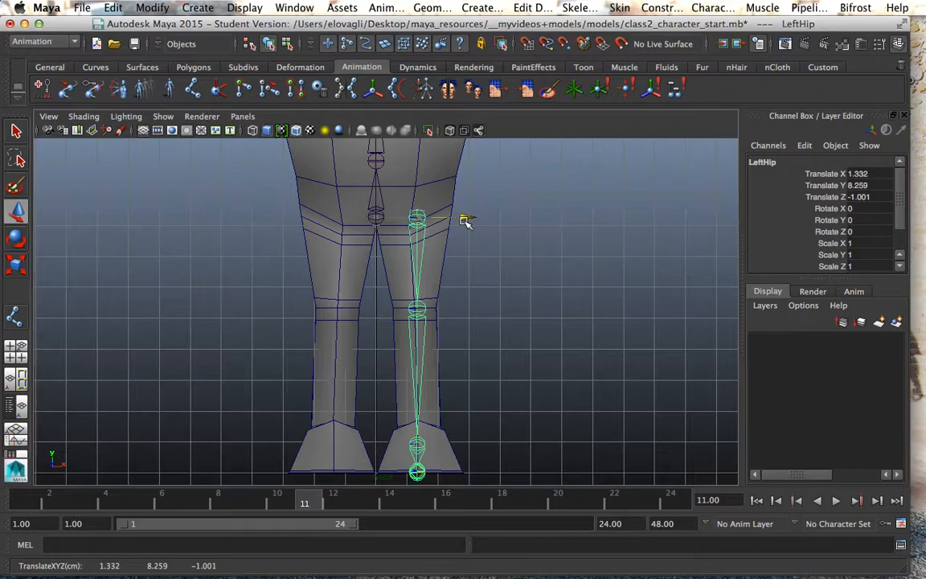
pyautogui.click(517, 244)
# In the top view, start a new joint chain along the left arm with joints at the clavicle, shoulder, elbow, wrist and palm.
pyautogui.scroll(-6, 512, 244)
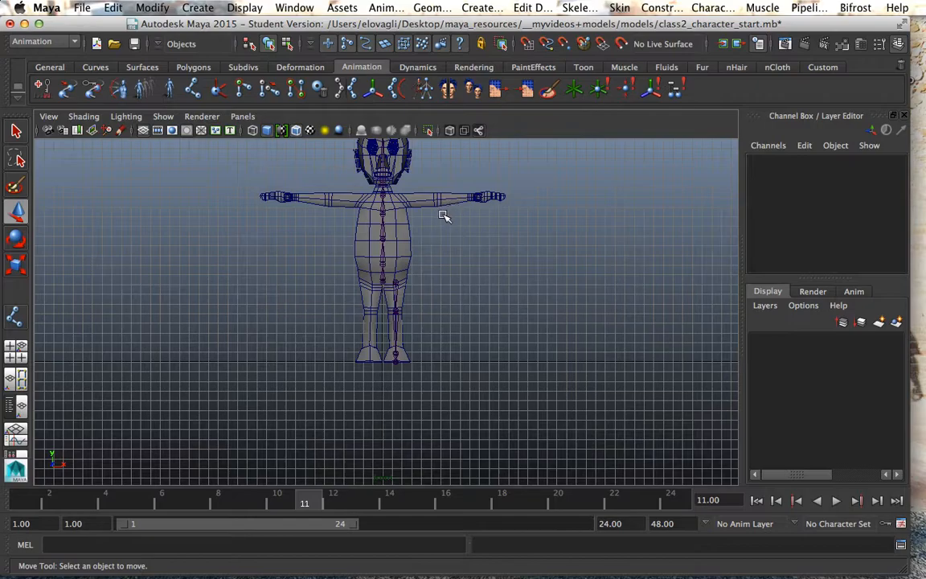
pyautogui.press('f')
pyautogui.moveTo(444, 213); pyautogui.dragTo(451, 331)
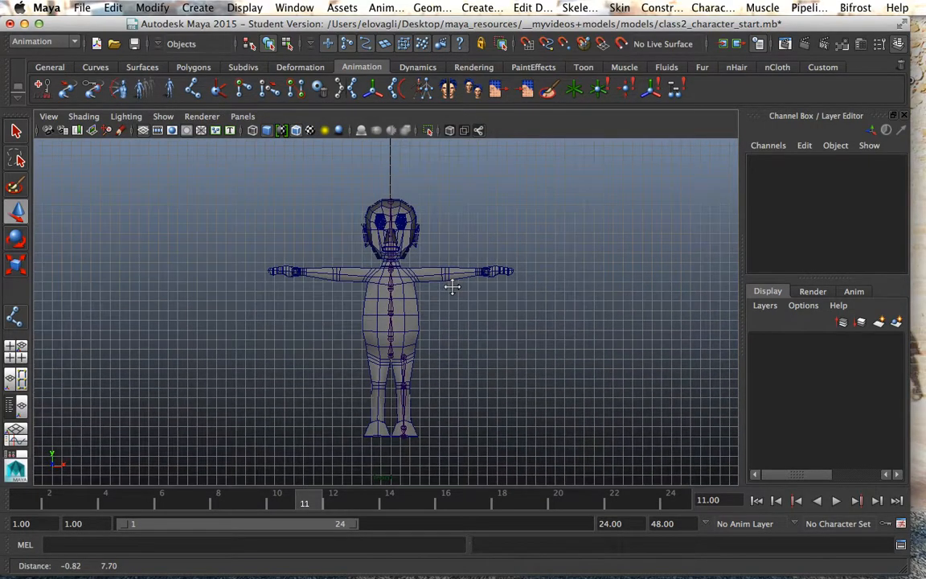
pyautogui.press('space')
pyautogui.press('space')
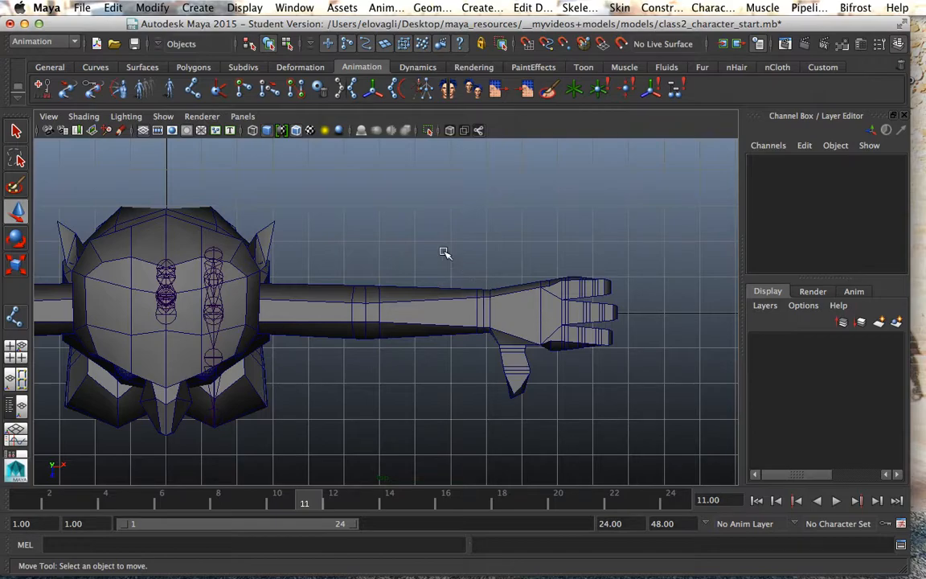
pyautogui.click(193, 90)
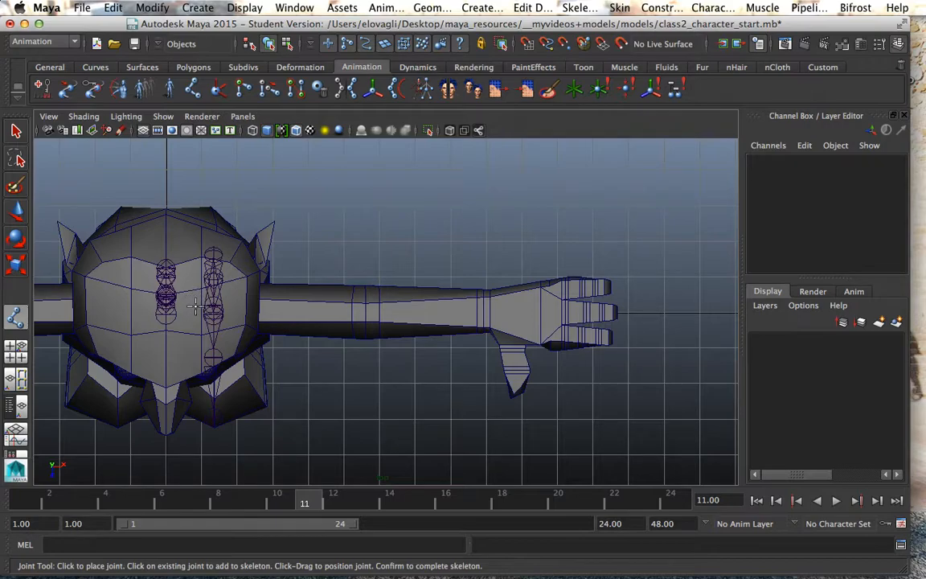
pyautogui.click(195, 307)
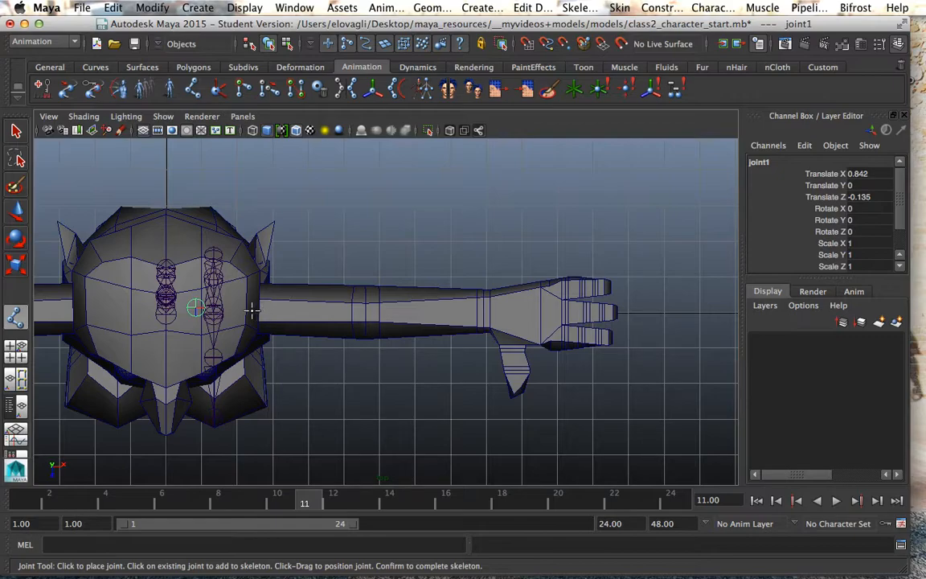
pyautogui.click(252, 310)
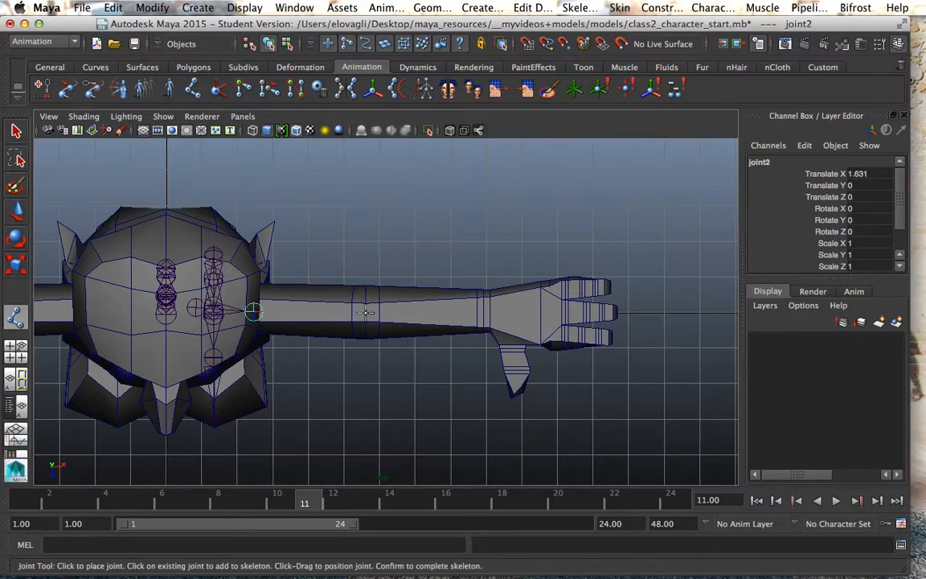
pyautogui.click(365, 312)
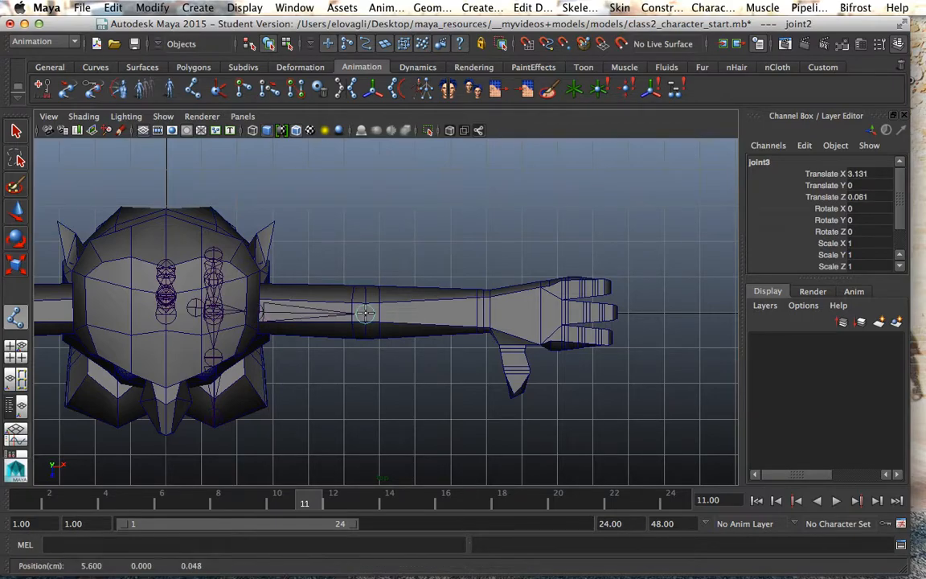
pyautogui.click(483, 316)
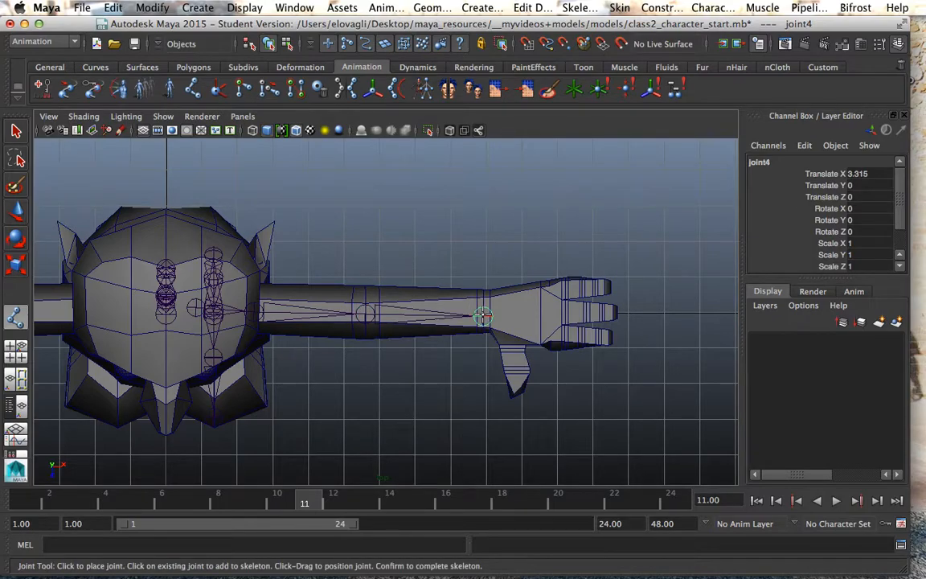
pyautogui.click(538, 319)
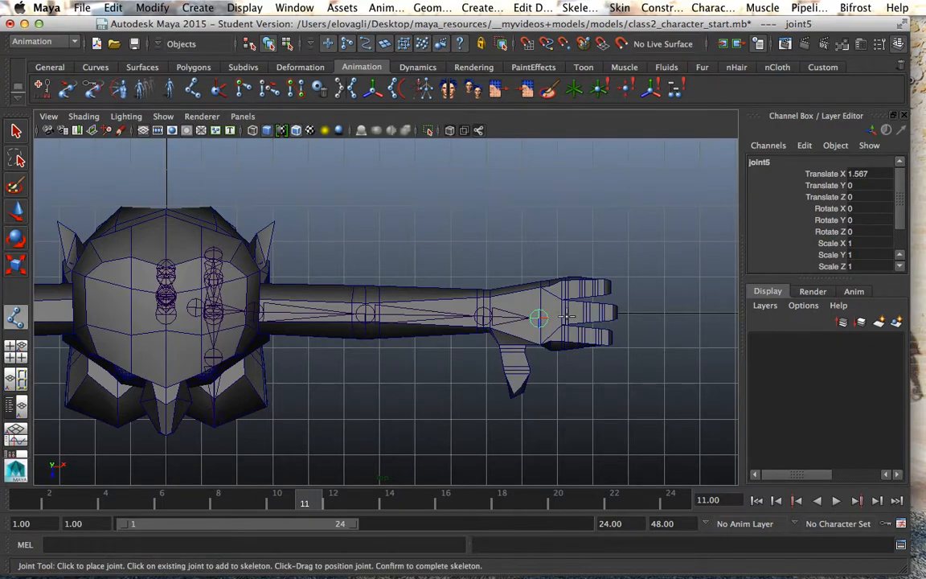
# Continue the arm chain with four joints along the middle finger to its tip and complete the chain.
pyautogui.click(568, 316)
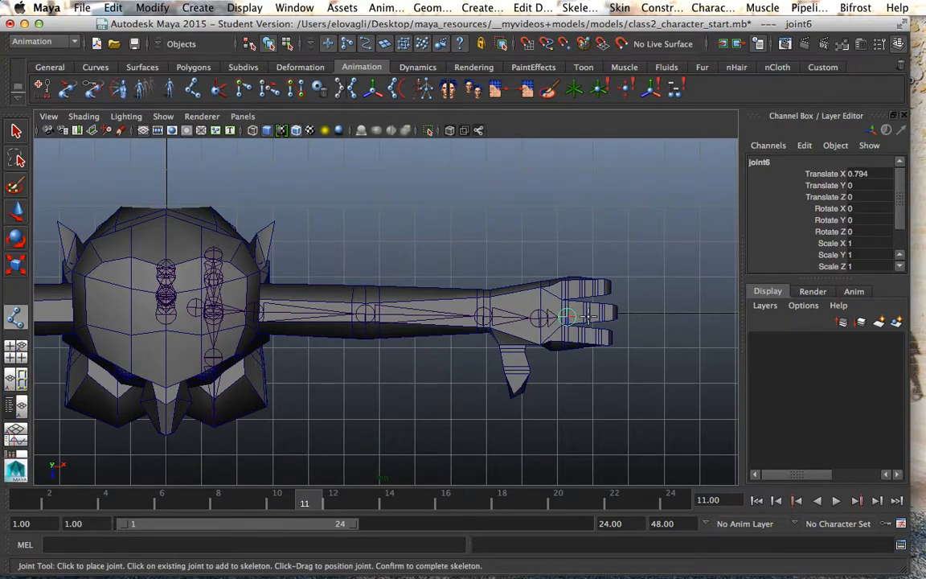
pyautogui.click(588, 318)
pyautogui.click(602, 318)
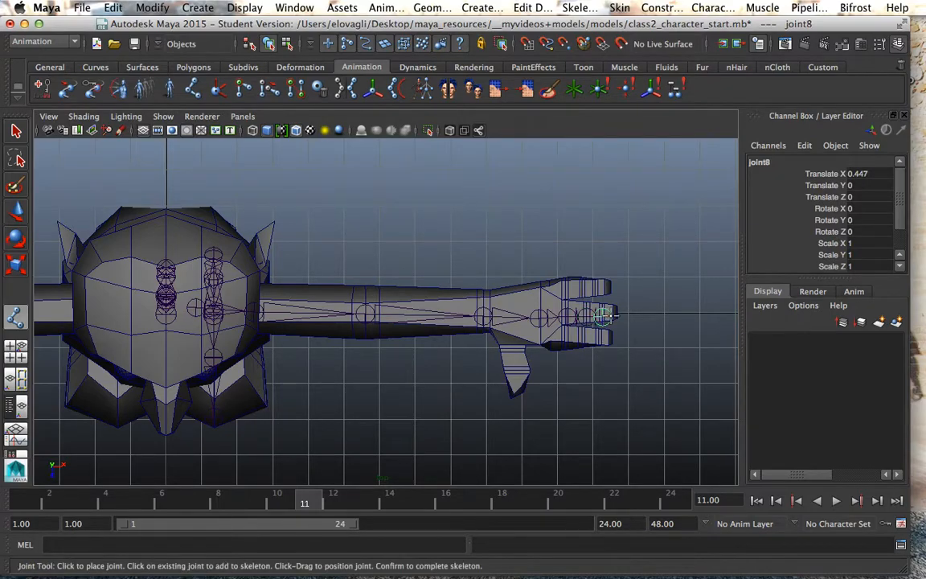
pyautogui.click(617, 317)
pyautogui.press('Return')
# Rename the arm chain's root joint as LeftCl.
pyautogui.press('w')
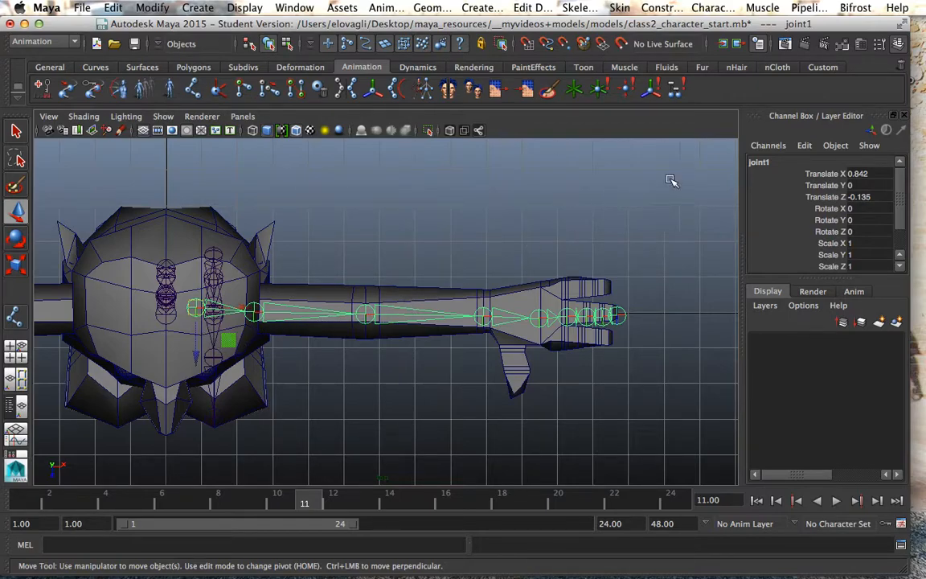
pyautogui.doubleClick(760, 163)
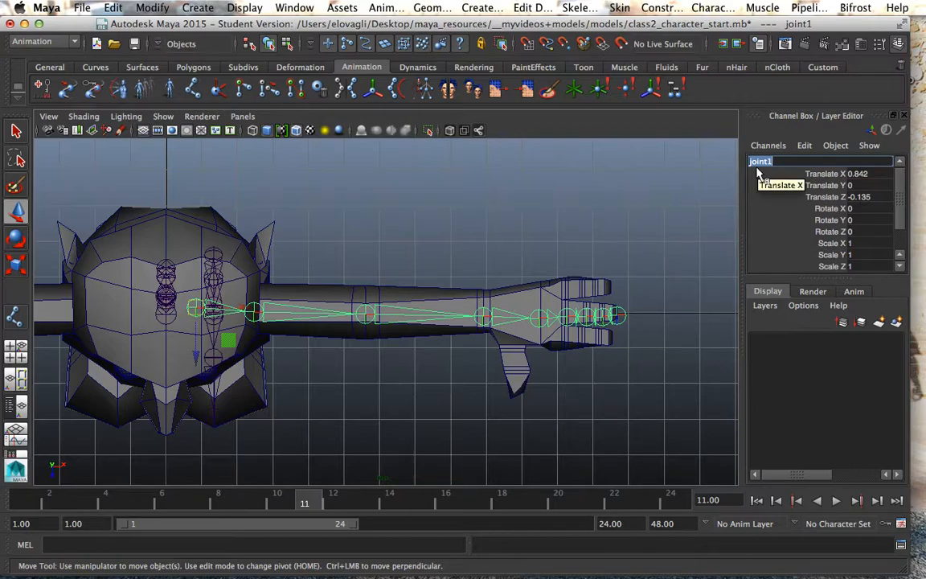
pyautogui.write('LeftCl')
pyautogui.press('Return')
# Rename the second joint of the arm chain as LeftShoulder.
pyautogui.press('Down')
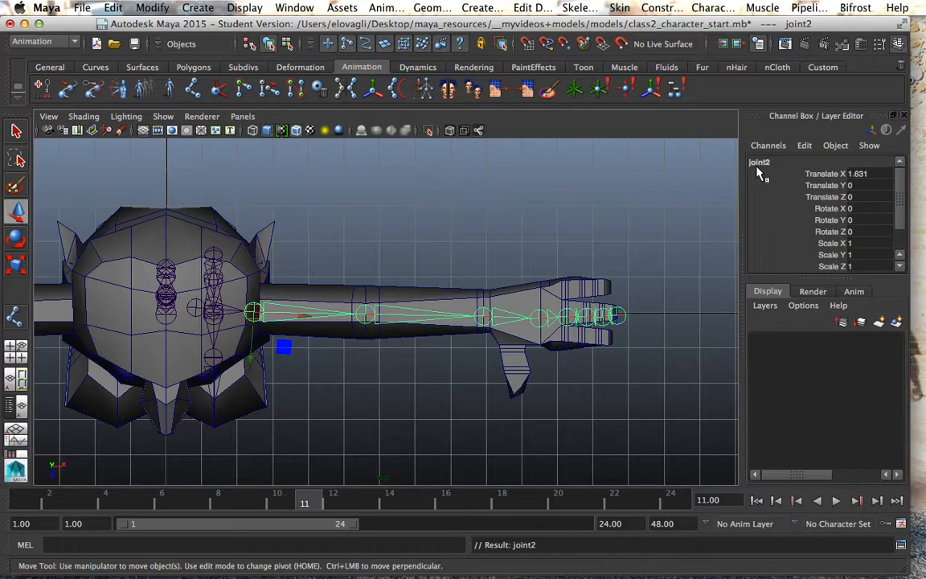
pyautogui.doubleClick(757, 163)
pyautogui.write('Le')
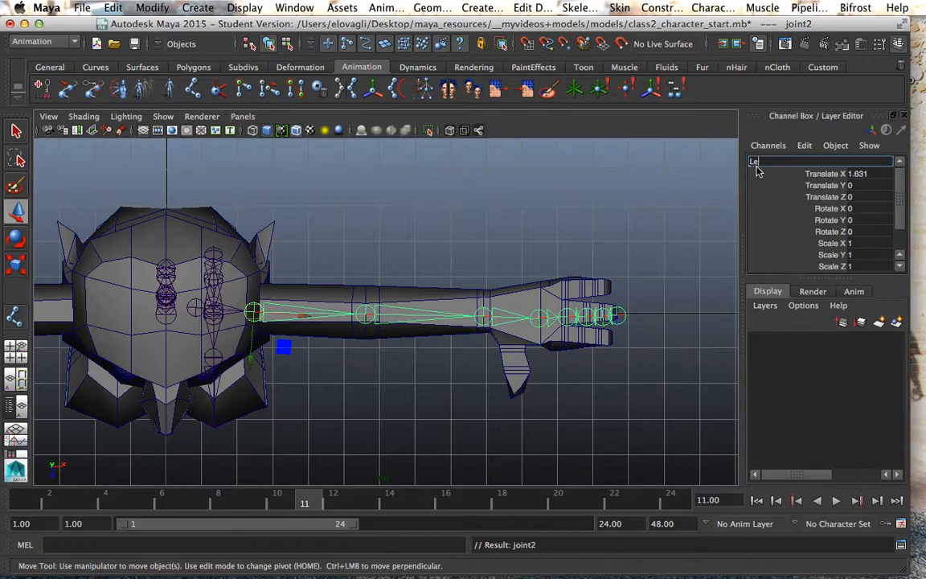
pyautogui.write('ftShoulder')
pyautogui.press('Return')
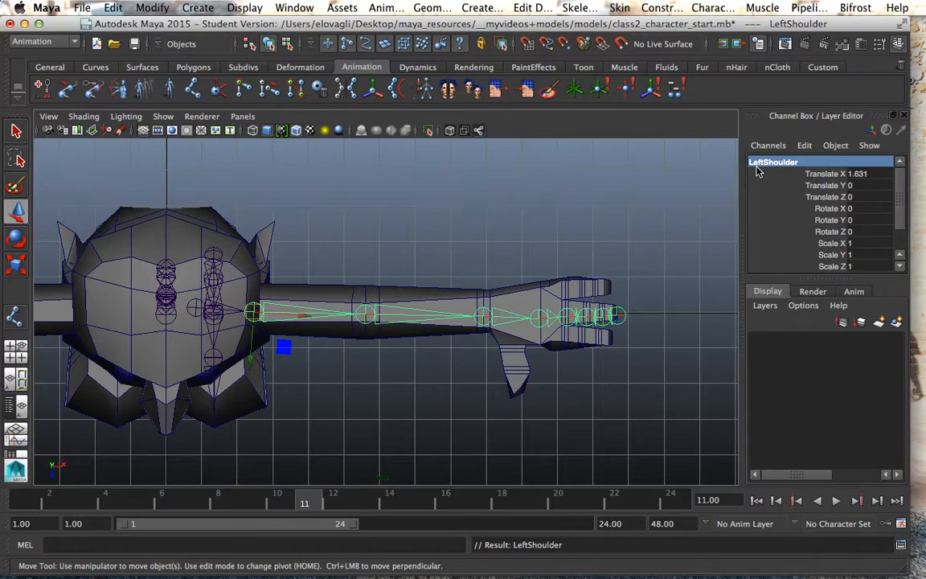
# Rename the joint directly below LeftShoulder as LeftWrist.
pyautogui.press('Down')
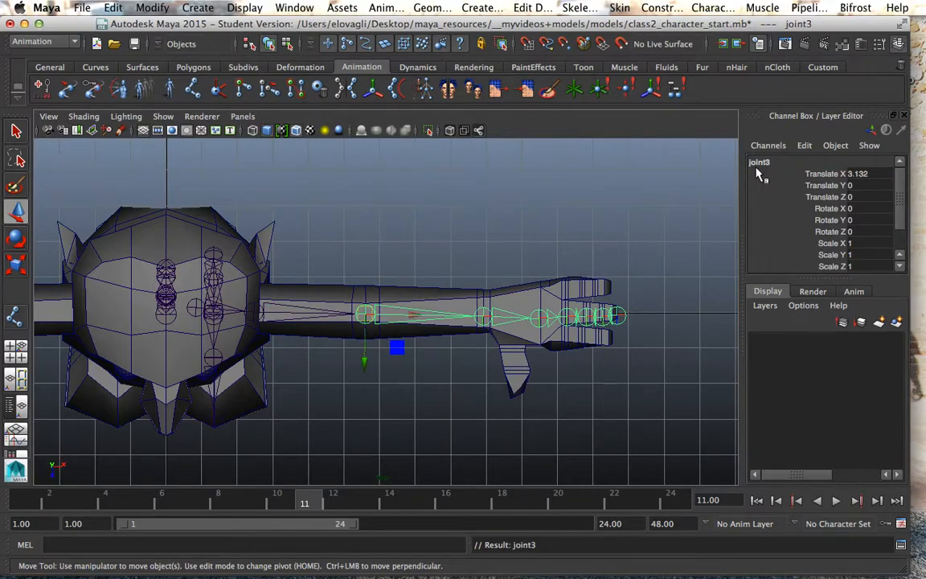
pyautogui.doubleClick(755, 163)
pyautogui.write('LeftWrist')
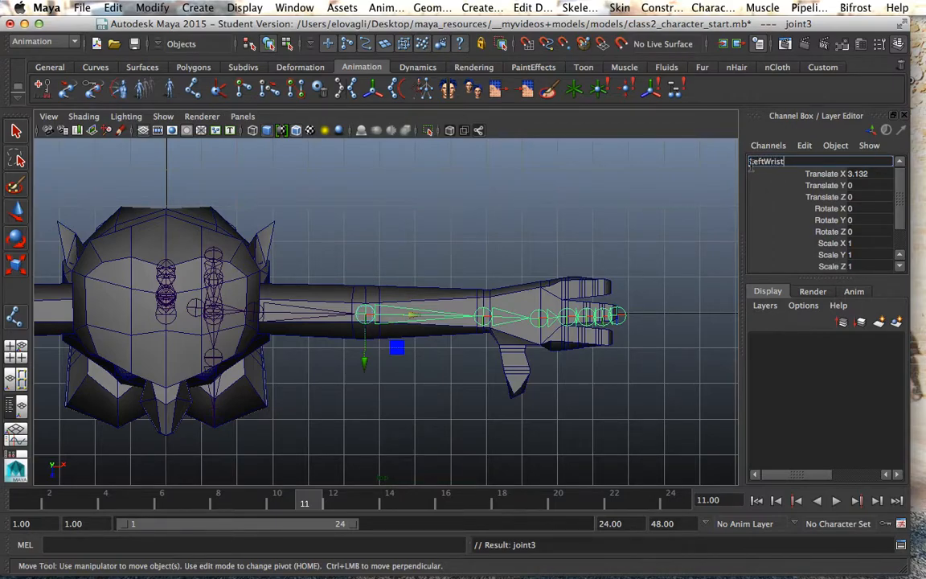
pyautogui.press('Return')
# Change the name of the joint directly below LeftShoulder to LeftElbow.
pyautogui.press('Down')
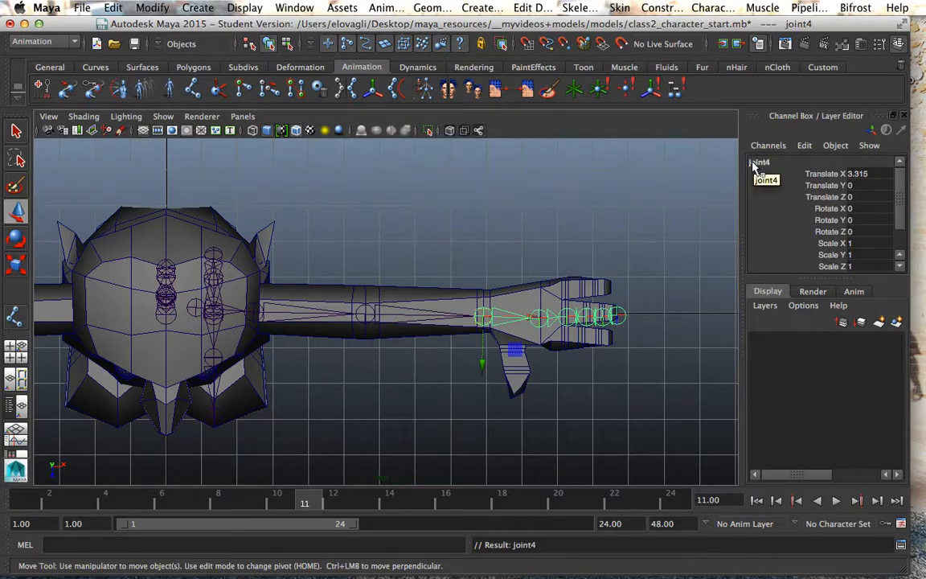
pyautogui.press('Up')
pyautogui.press('Up')
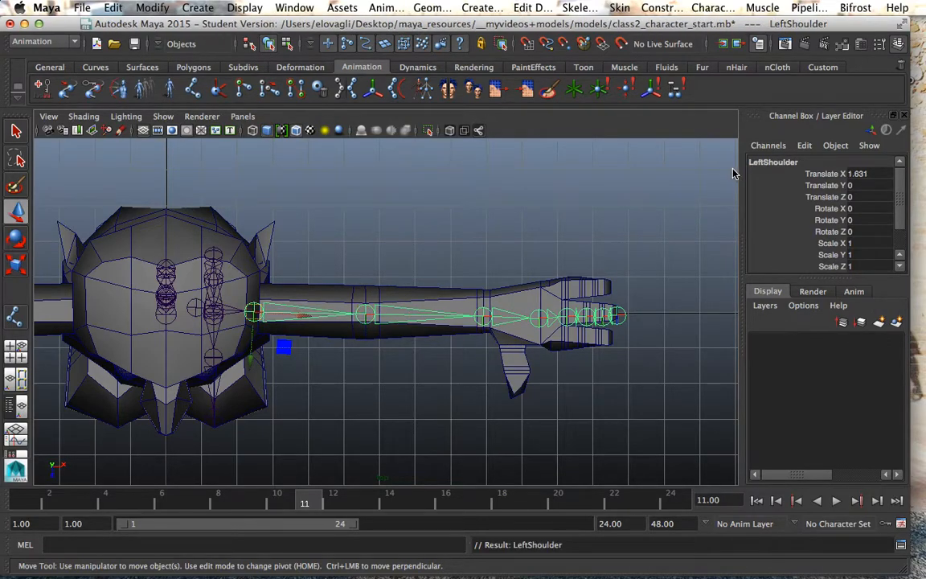
pyautogui.press('Down')
pyautogui.doubleClick(775, 164)
pyautogui.write('LeftWrist')
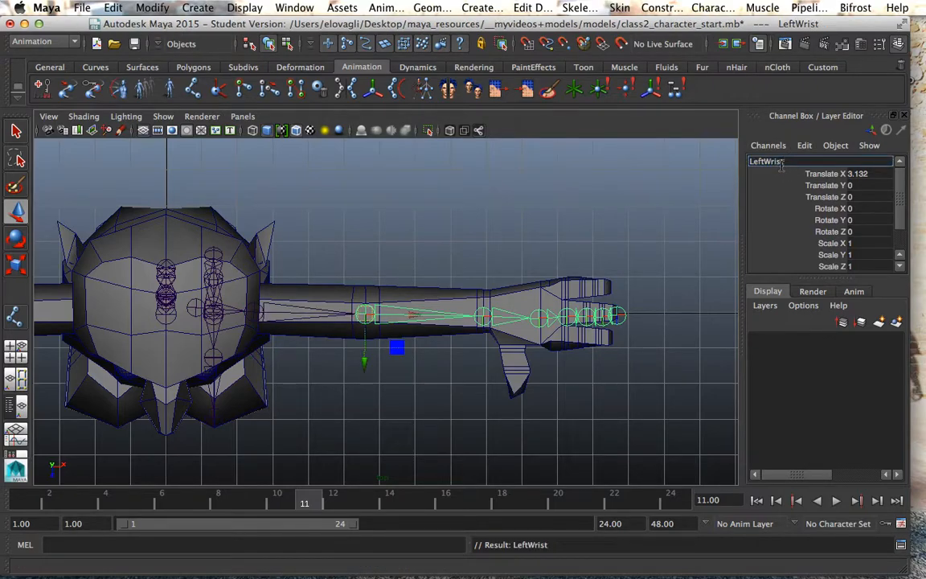
pyautogui.press('BackSpace')
pyautogui.press('BackSpace')
pyautogui.press('BackSpace')
pyautogui.write('Elbow')
pyautogui.press('Return')
# Rename the joint directly below LeftElbow as LeftWrist.
pyautogui.press('Down')
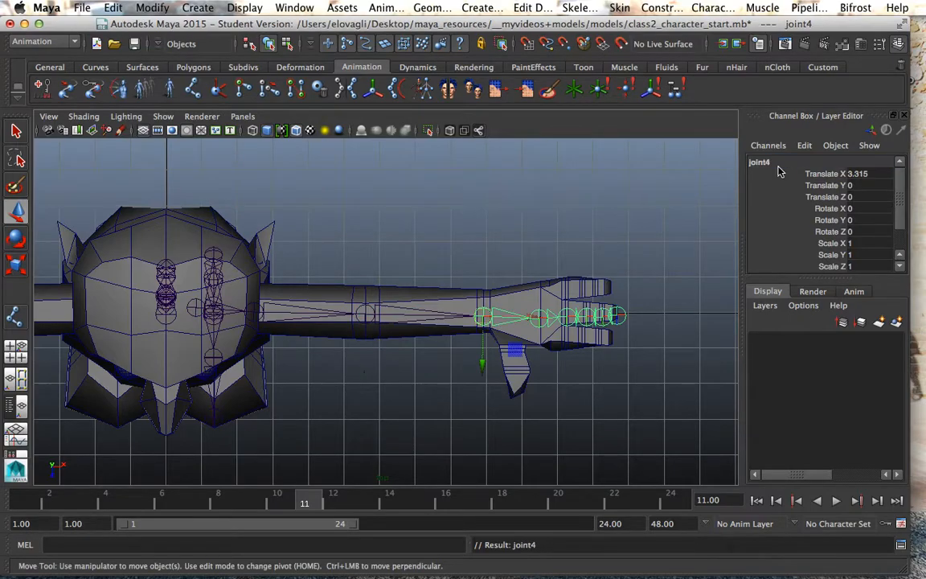
pyautogui.click(773, 163)
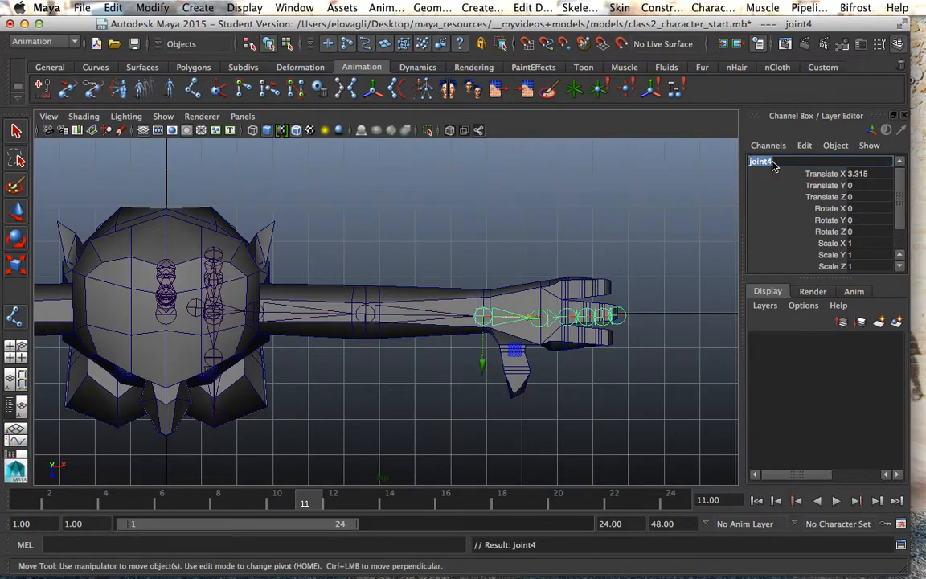
pyautogui.write('LeftWrist')
pyautogui.press('Return')
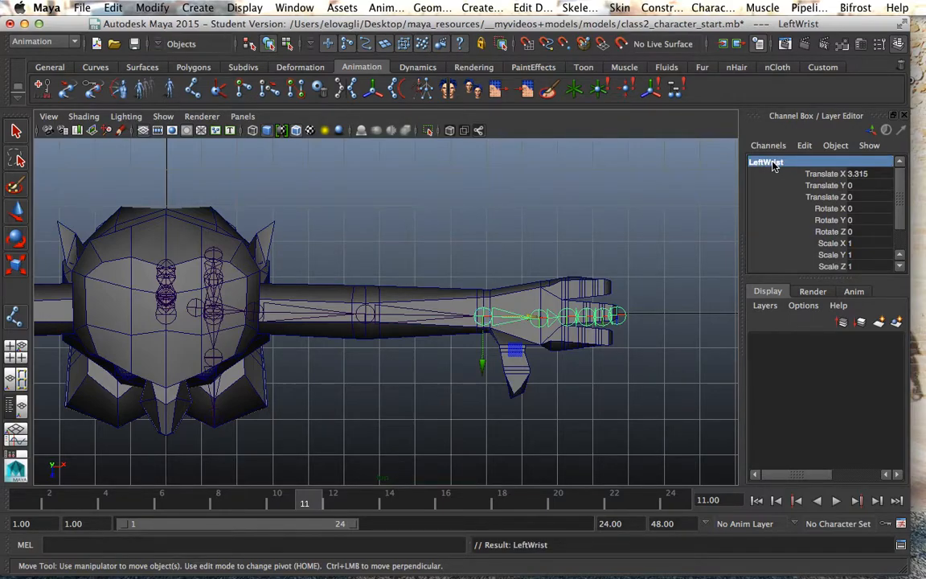
# Rename the joint directly below LeftWrist as LeftPalm and select the first finger joint below it.
pyautogui.press('Down')
pyautogui.click(772, 164)
pyautogui.write('LeftP')
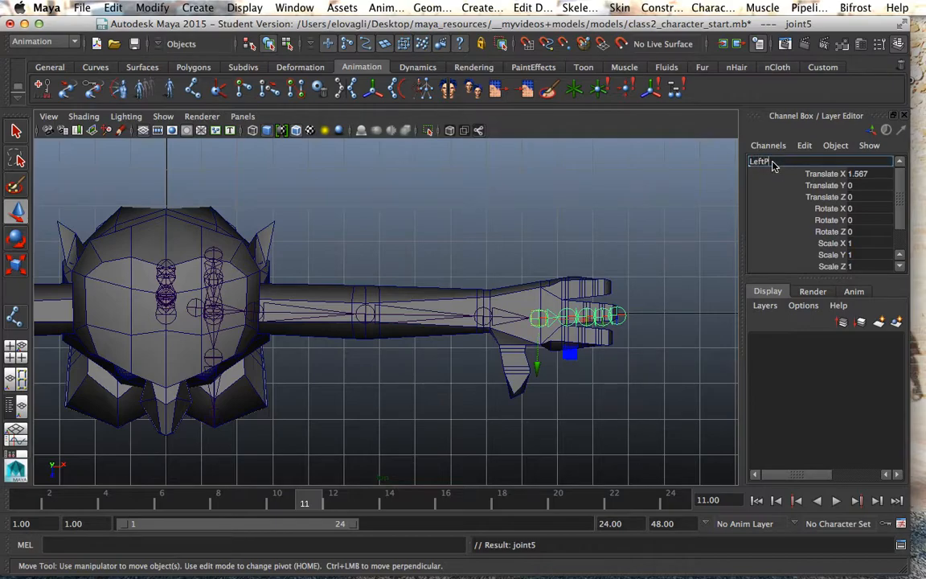
pyautogui.write('alm')
pyautogui.press('Return')
pyautogui.press('Down')
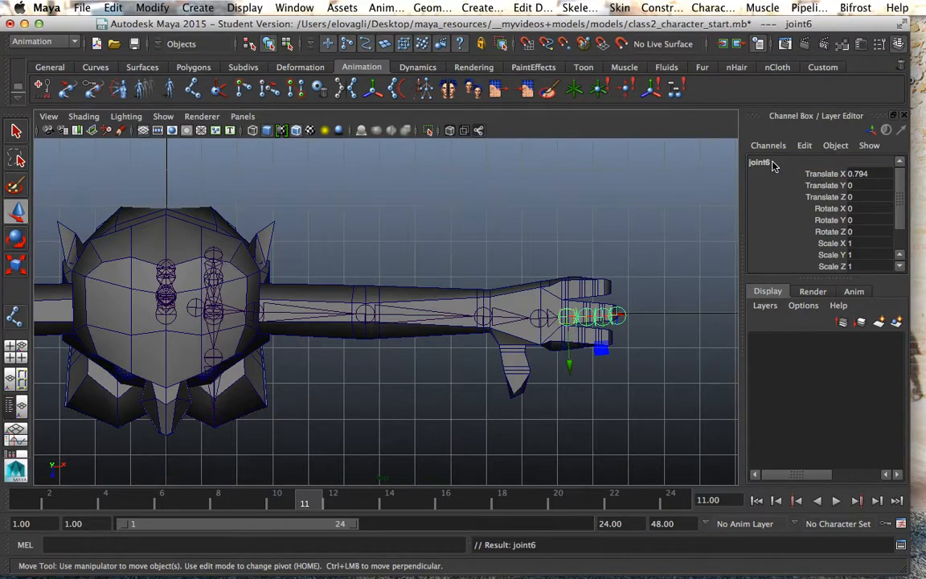
# Rename the first finger joint below LeftPalm as LeftFingerBase and the joint directly below it as LeftFingerMid.
pyautogui.click(772, 164)
pyautogui.write('LeftFingerBase')
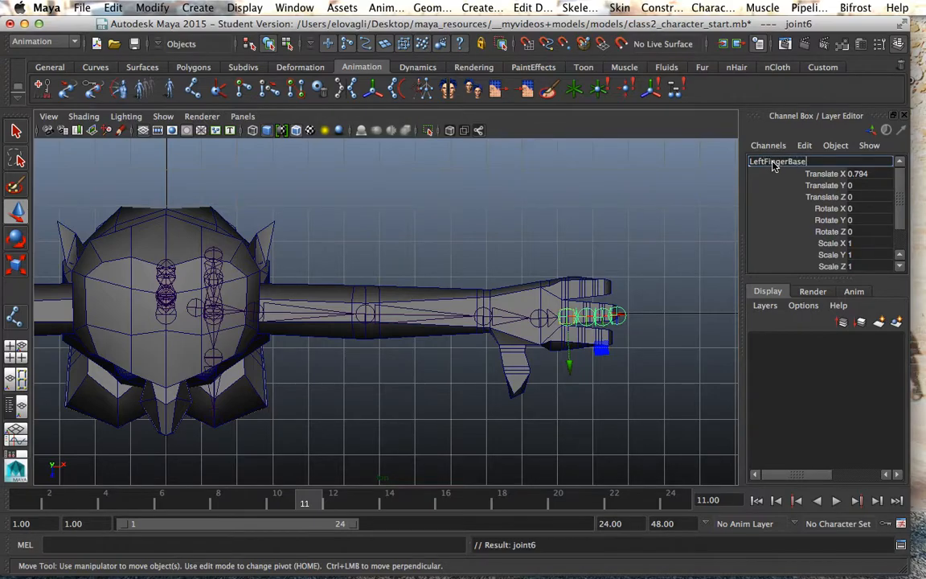
pyautogui.press('Return')
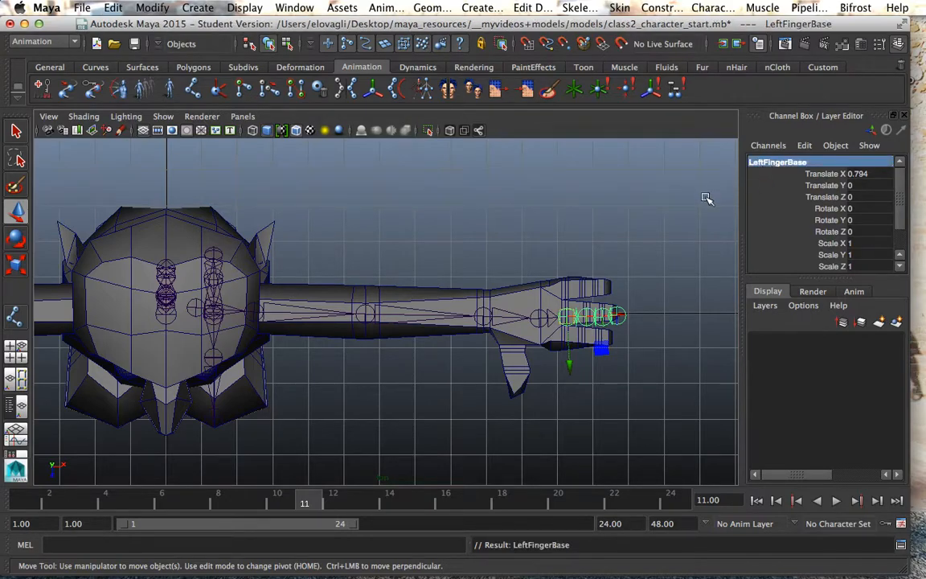
pyautogui.press('Down')
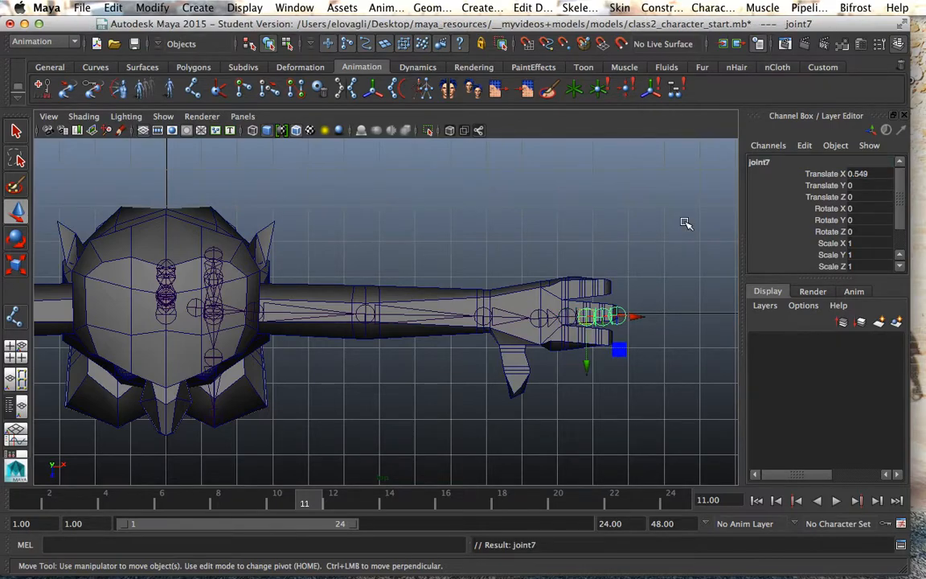
pyautogui.doubleClick(760, 163)
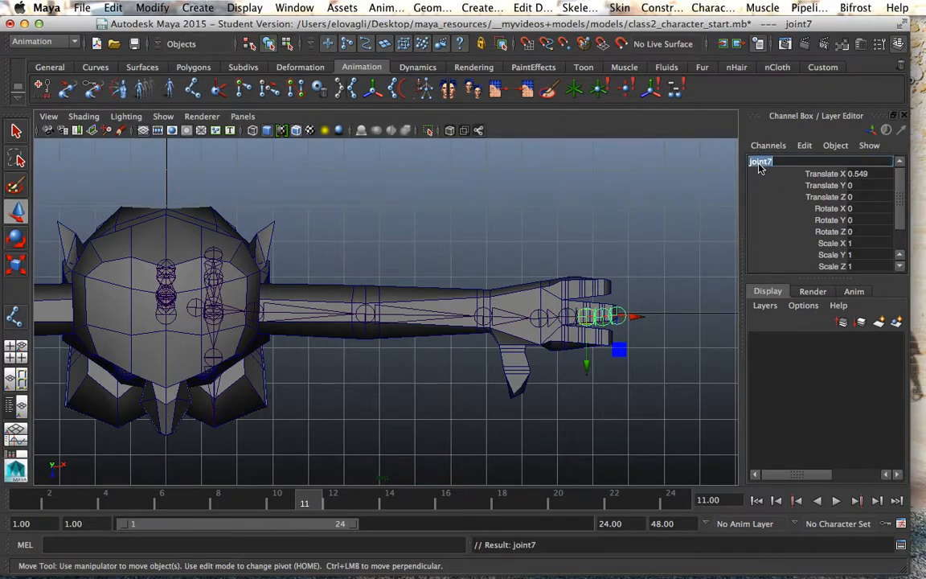
pyautogui.write('LeftFingerMid')
pyautogui.press('Return')
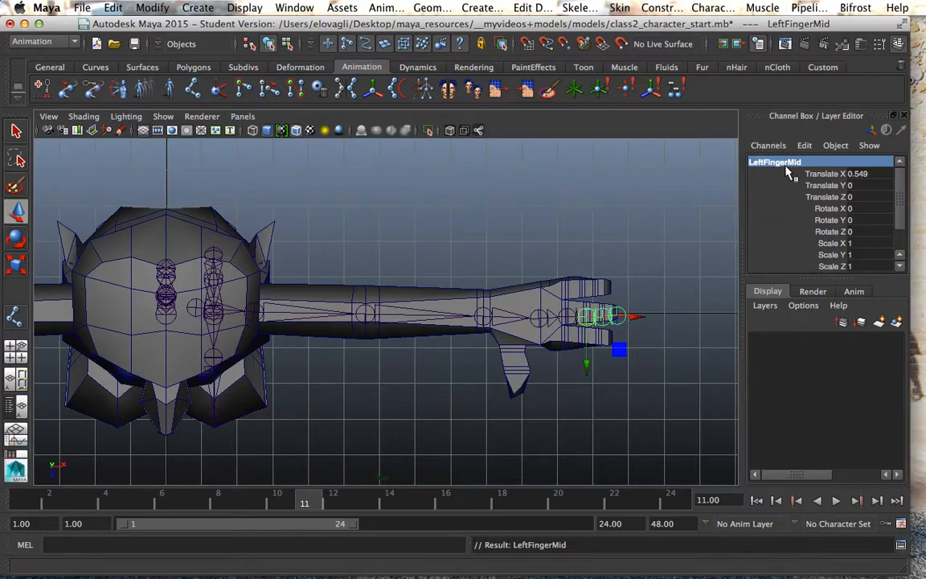
# Rename the joint below LeftFingerMid as LeftFingerTop and the last joint of the finger as LeftFingerEnd.
pyautogui.press('Down')
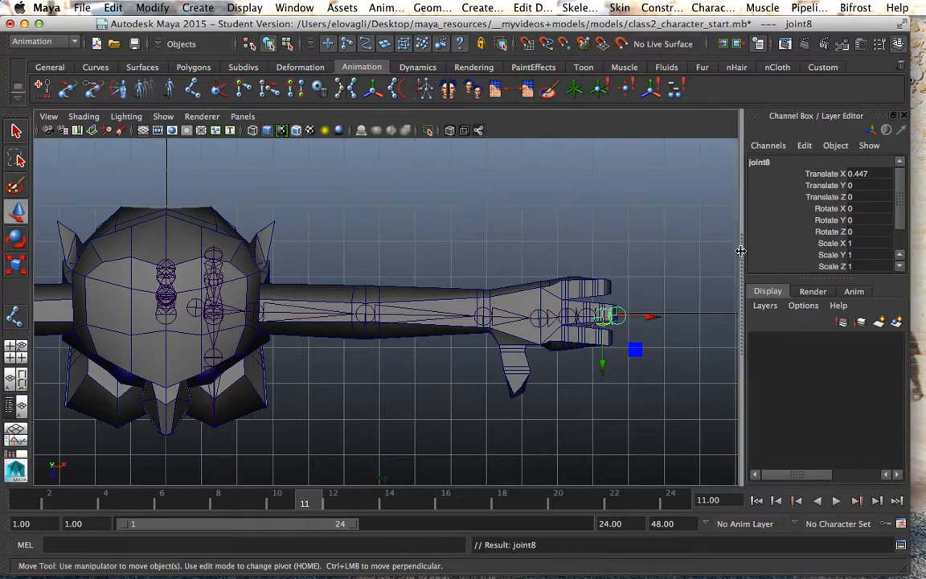
pyautogui.doubleClick(758, 162)
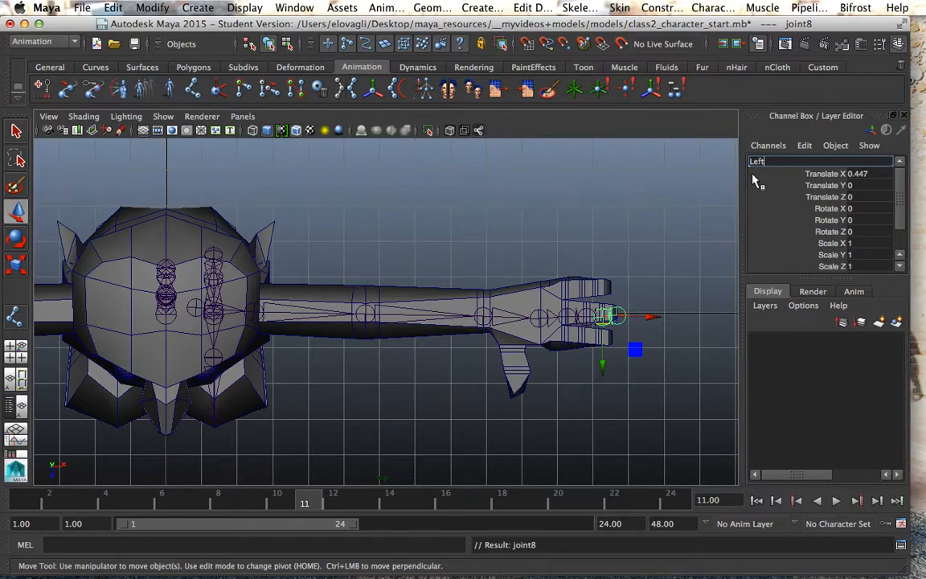
pyautogui.write('LeftFingerTop')
pyautogui.press('Return')
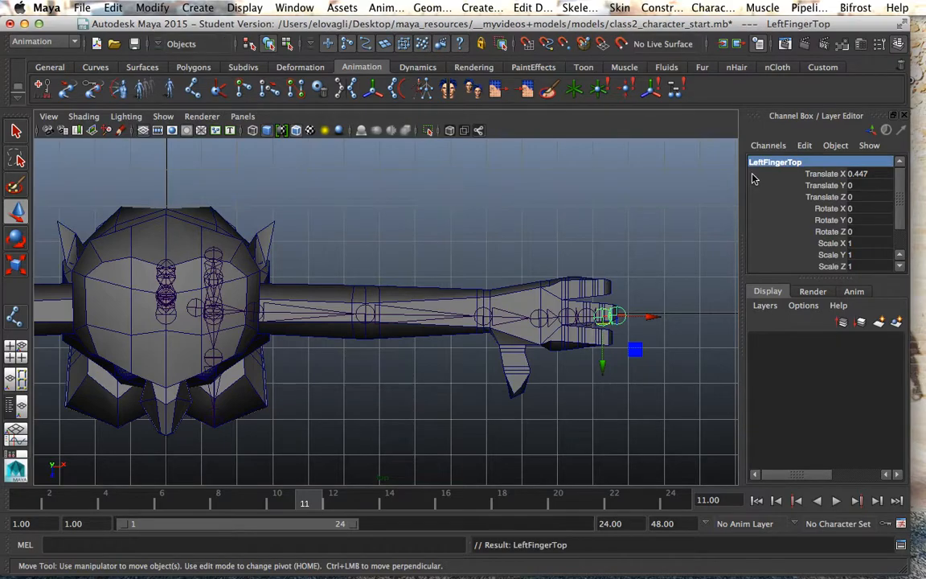
pyautogui.press('Down')
pyautogui.doubleClick(761, 165)
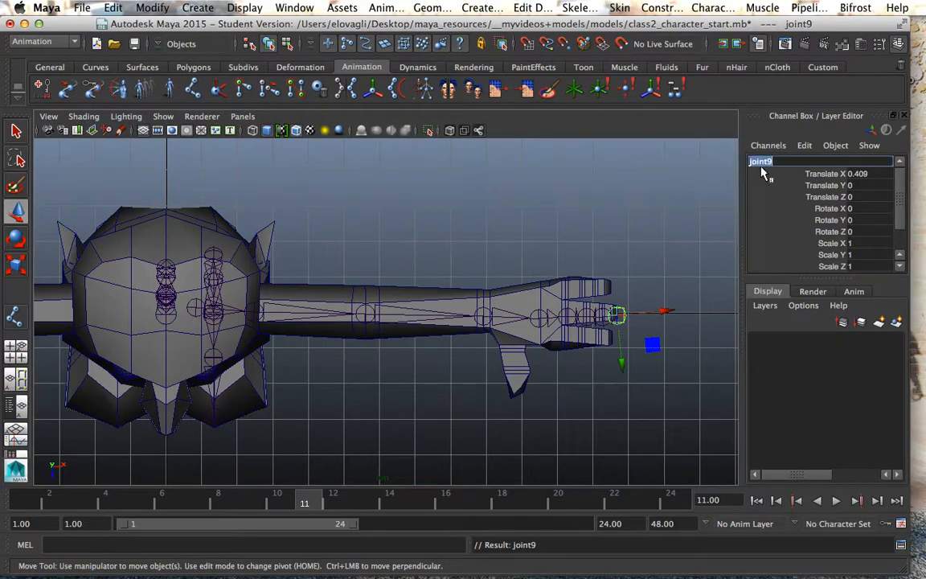
pyautogui.write('LeftFingerEnd')
pyautogui.press('Return')
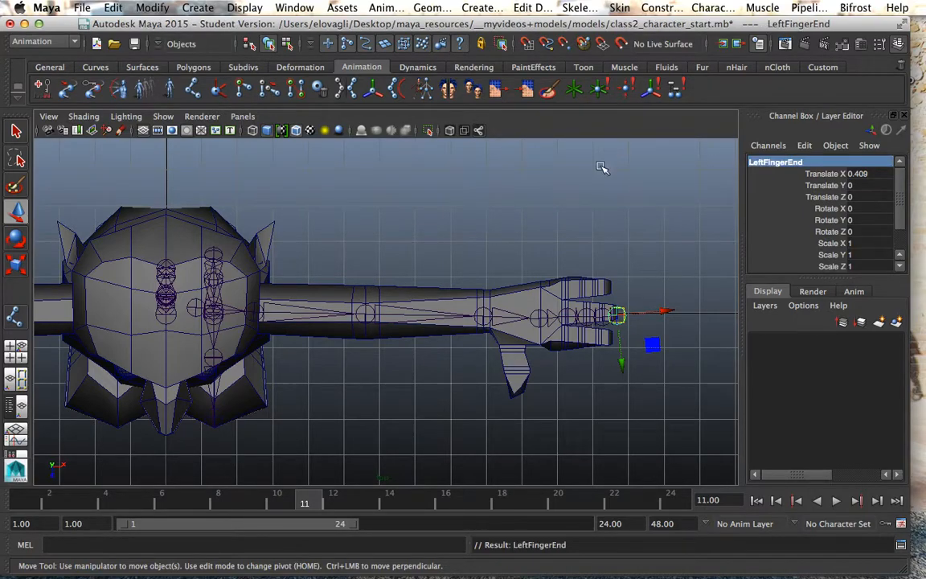
# Shift only the LeftElbow joint's pivot toward the back of the arm, to about -0.386 in Translate Y, independently of its child joints.
pyautogui.click(364, 313)
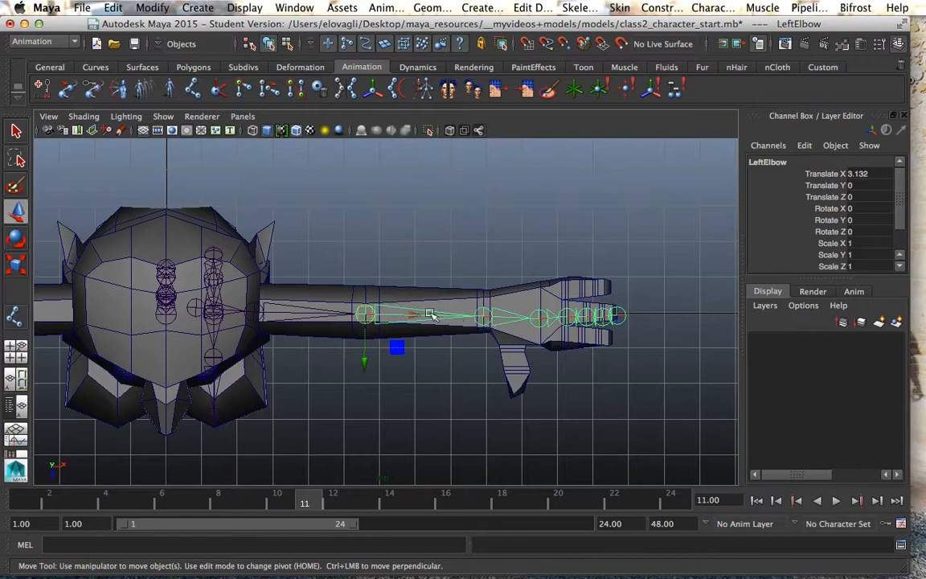
pyautogui.moveTo(366, 364); pyautogui.dragTo(366, 343)
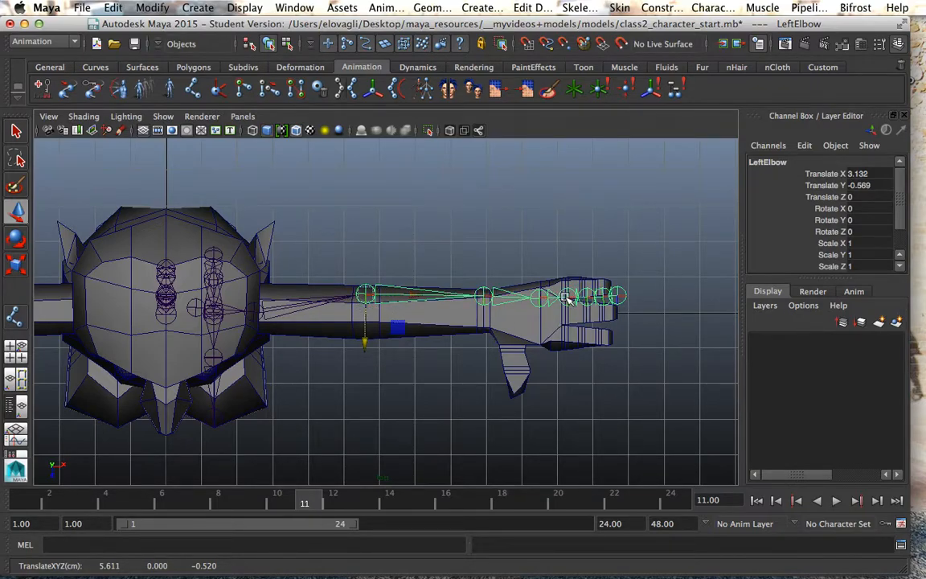
pyautogui.hotkey('ctrl', 'z')
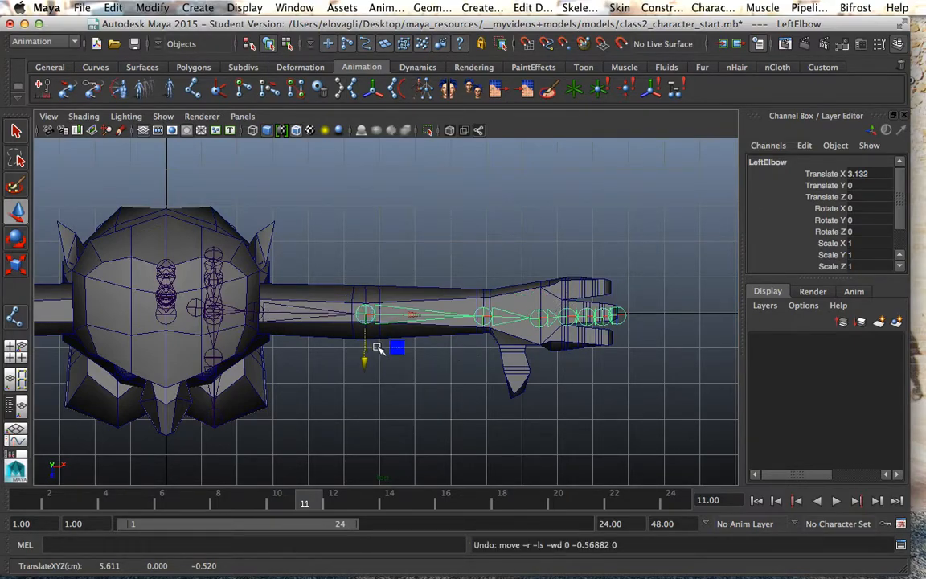
pyautogui.press('Home')
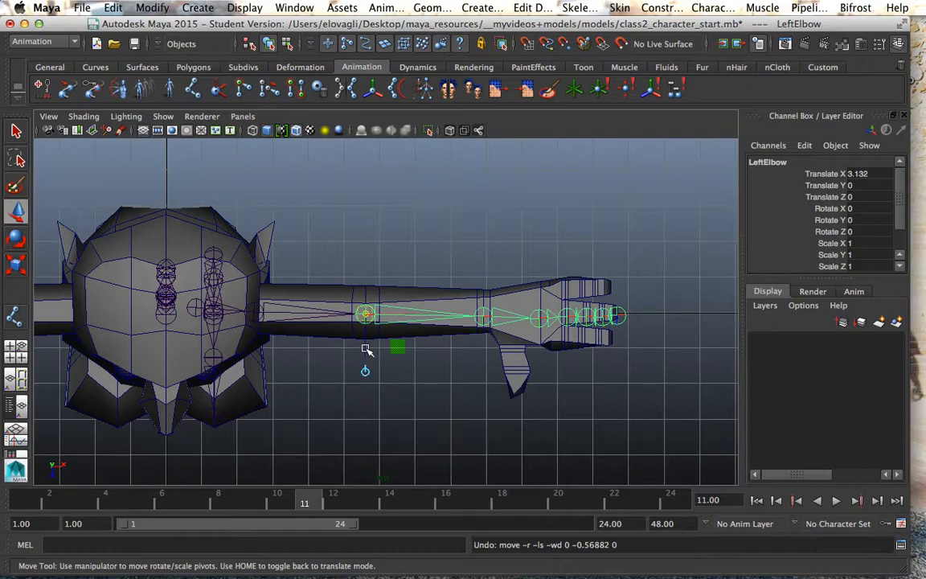
pyautogui.moveTo(366, 352); pyautogui.dragTo(366, 340)
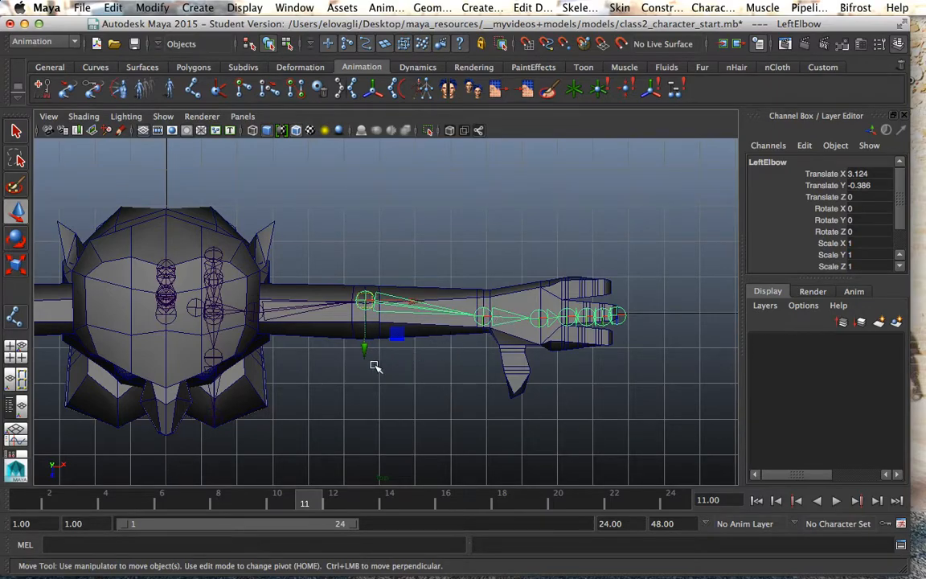
# Raise the whole left arm chain from LeftClav into the arm mesh in the front view, to about 17.03 in Translate Y.
pyautogui.press('space')
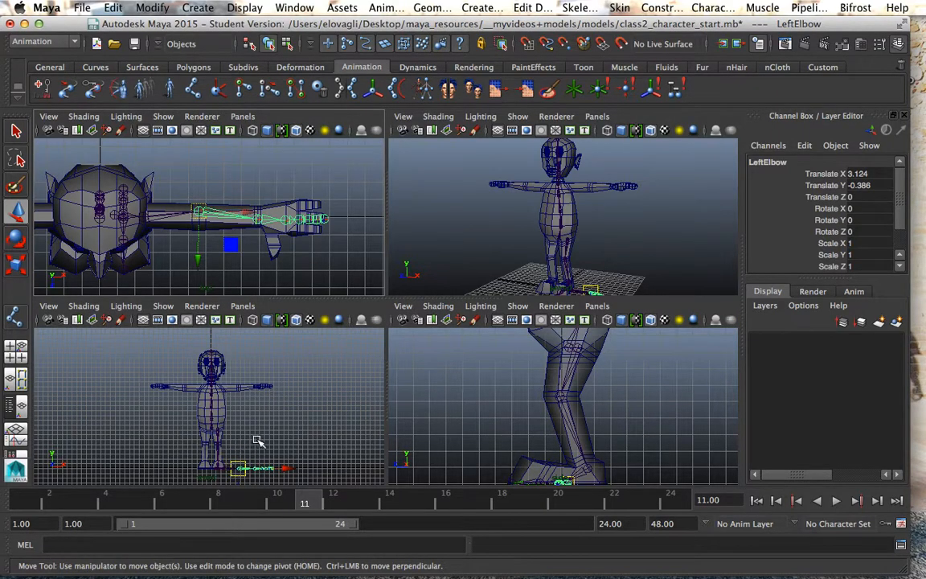
pyautogui.press('space')
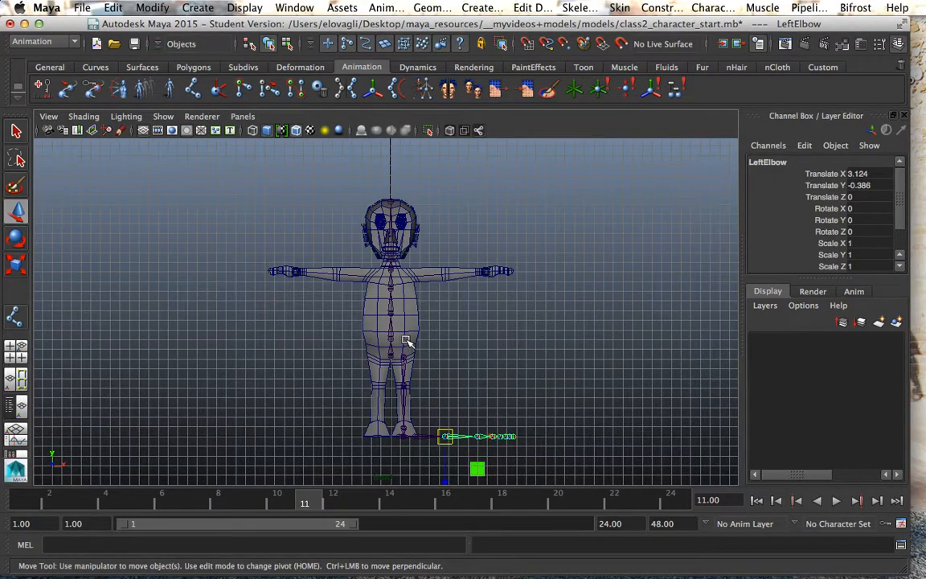
pyautogui.press('space')
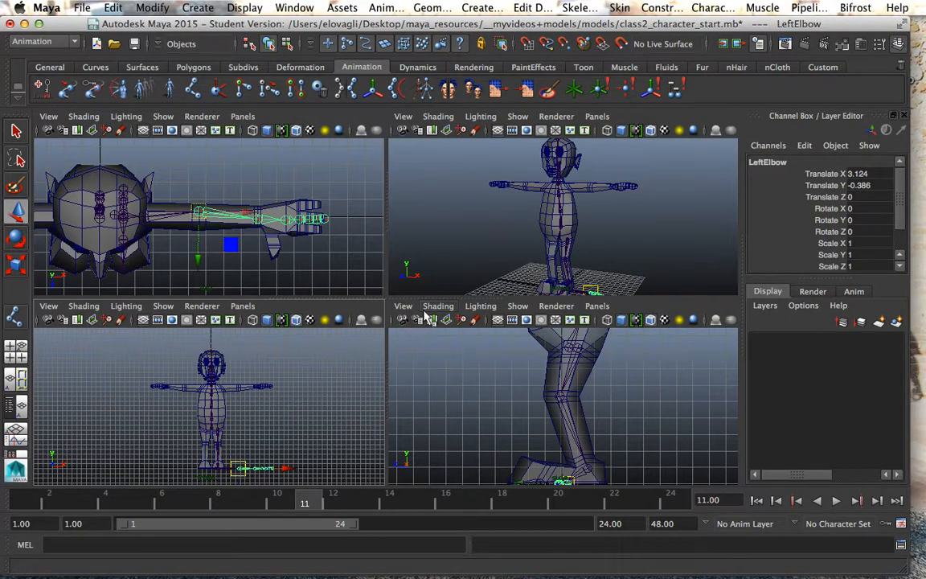
pyautogui.click(113, 215)
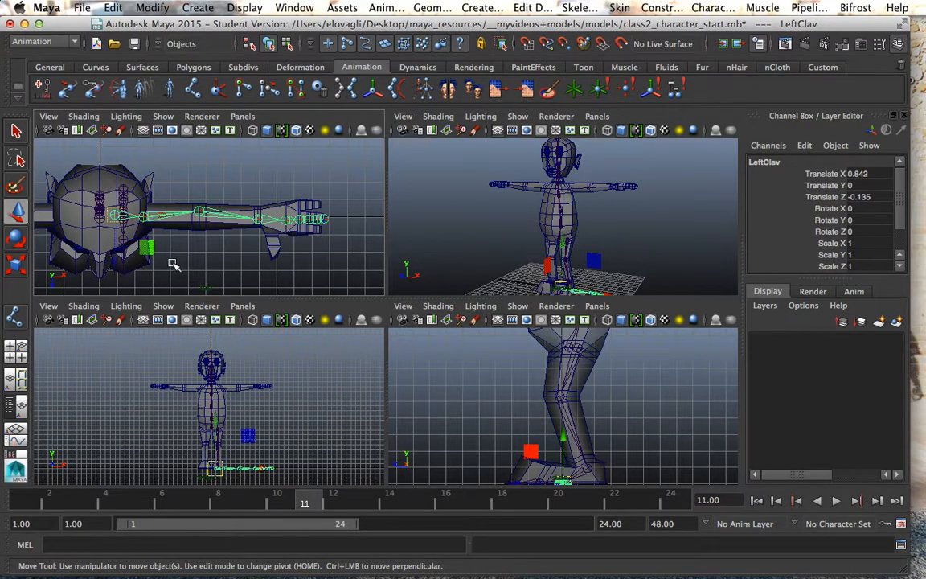
pyautogui.press('space')
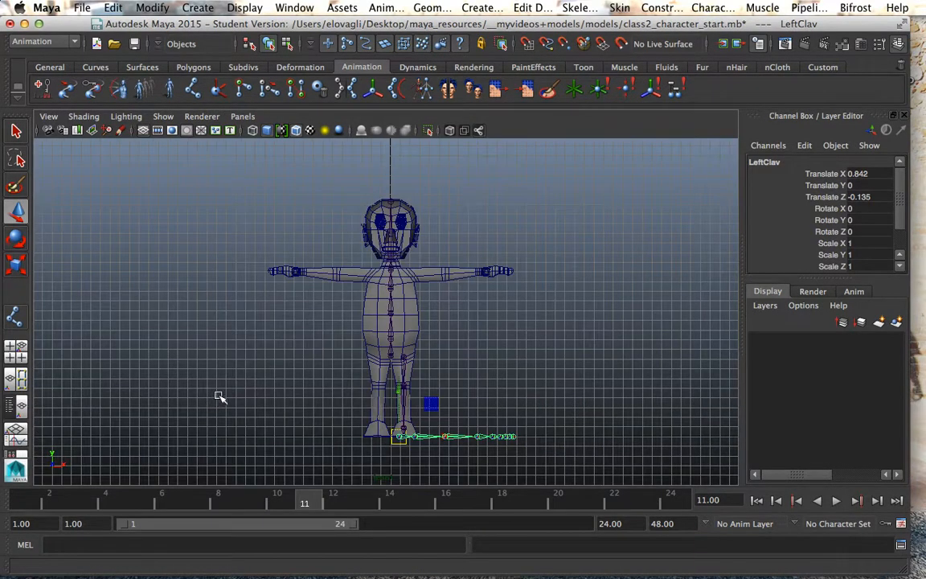
pyautogui.moveTo(397, 384); pyautogui.dragTo(377, 228)
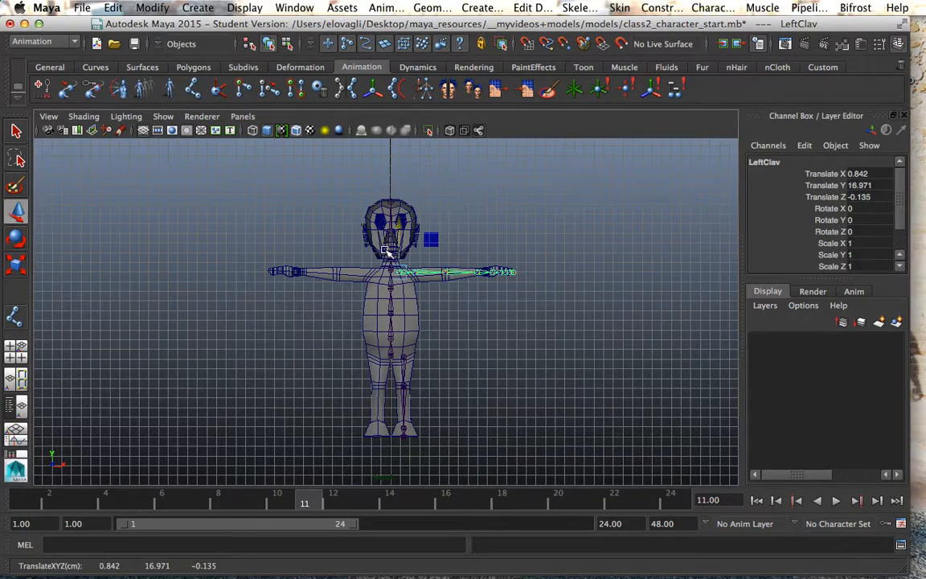
pyautogui.keyDown('ctrl'); pyautogui.keyDown('alt'); pyautogui.moveTo(364, 244); pyautogui.dragTo(554, 292); pyautogui.keyUp('alt'); pyautogui.keyUp('ctrl')
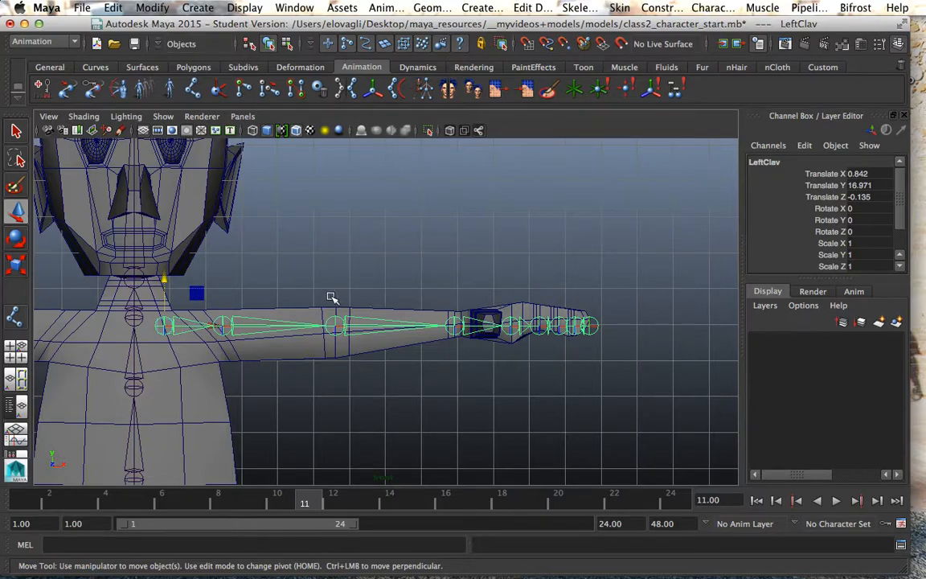
pyautogui.moveTo(165, 280); pyautogui.dragTo(165, 278)
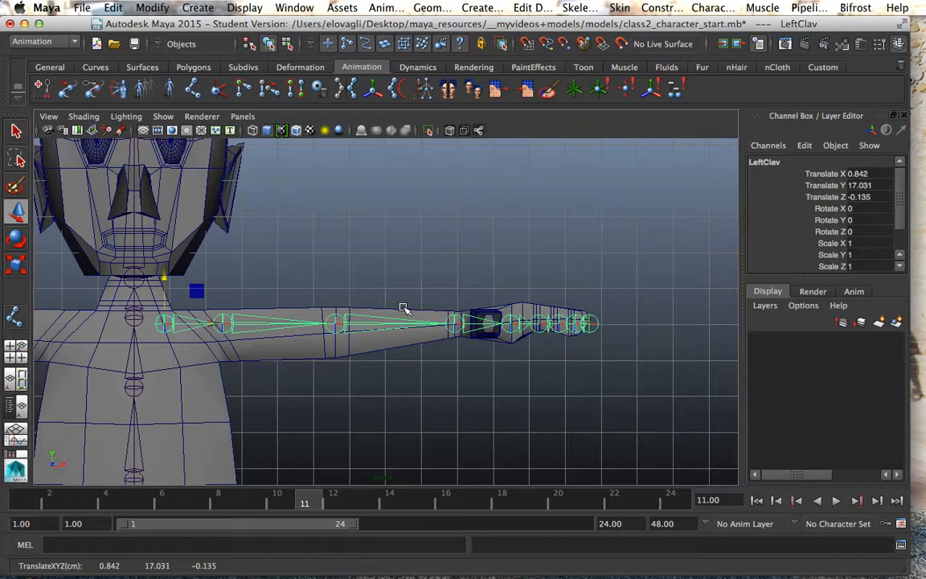
pyautogui.scroll(-4, 306, 344)
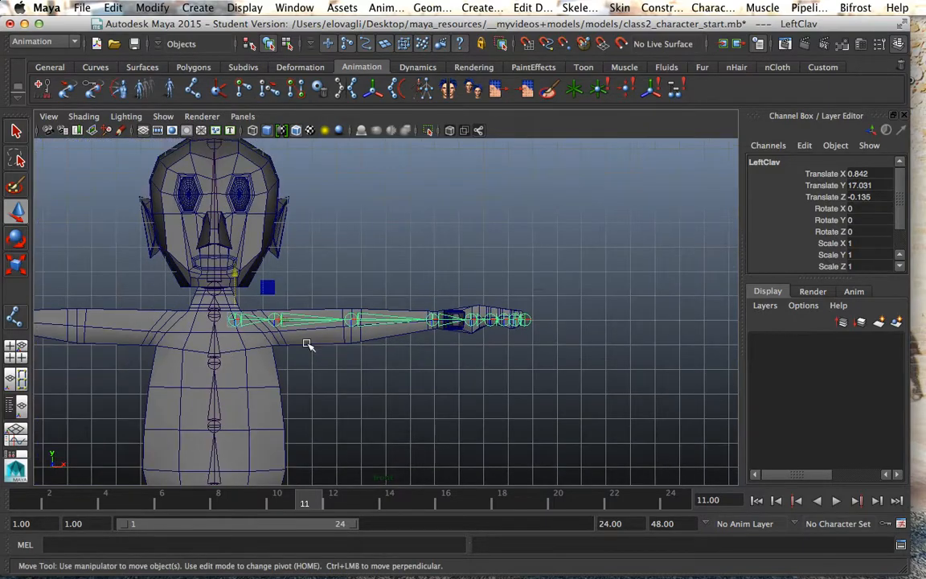
# Switch the workspace to a layout with the Outliner beside the perspective view.
pyautogui.scroll(-3, 306, 344)
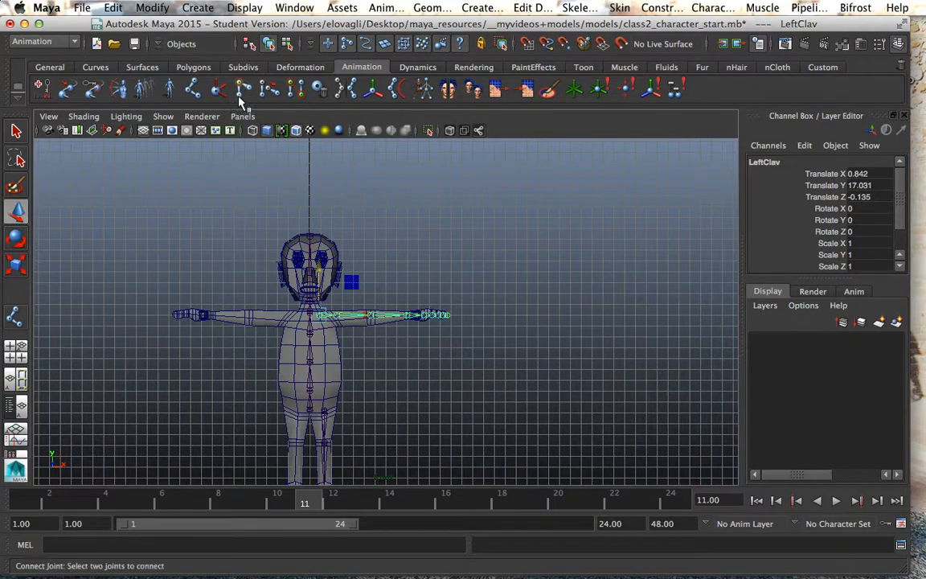
pyautogui.click(294, 8)
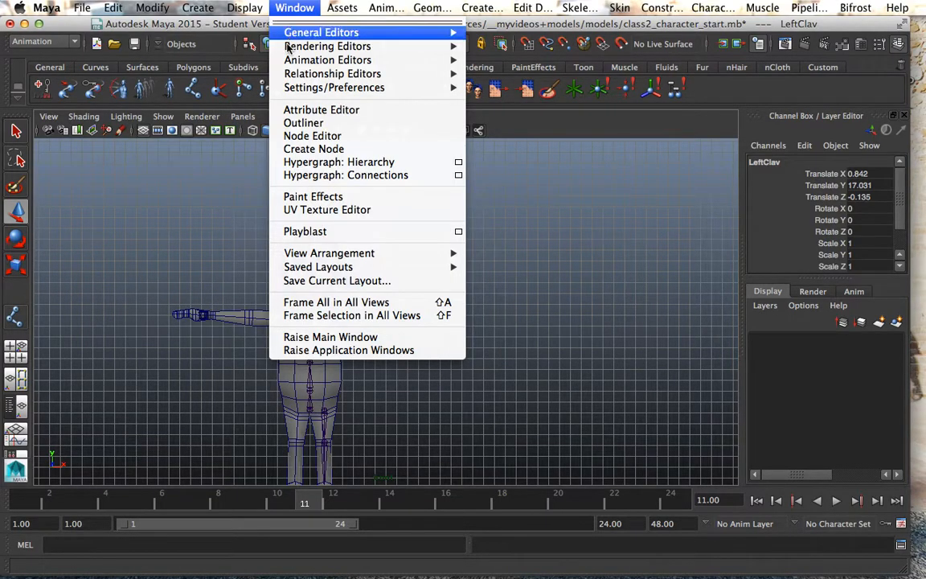
pyautogui.click(14, 396)
pyautogui.click(19, 406)
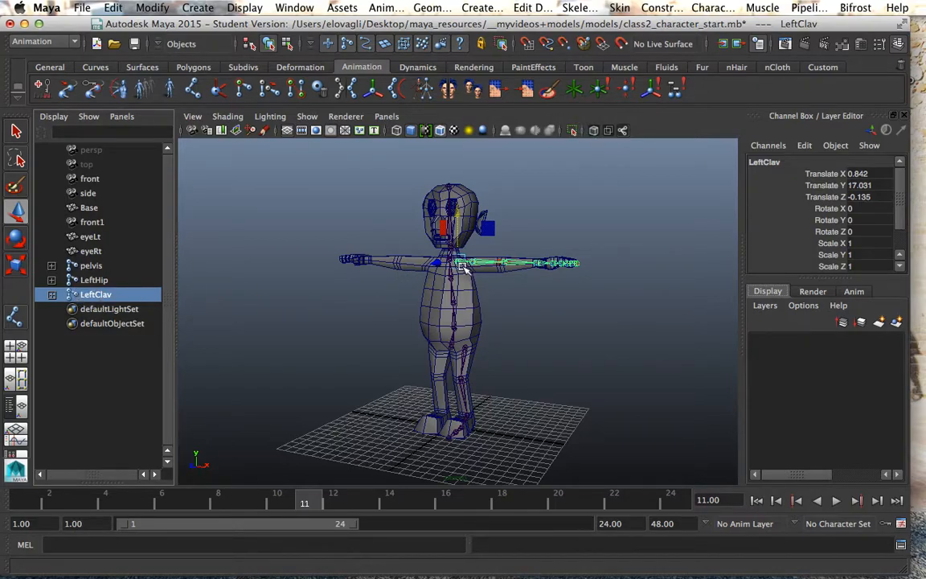
# Expand the LeftClav hierarchy down to LeftFingerBase, widen the Outliner to check the joint names, and collapse the hierarchy again.
pyautogui.click(51, 295)
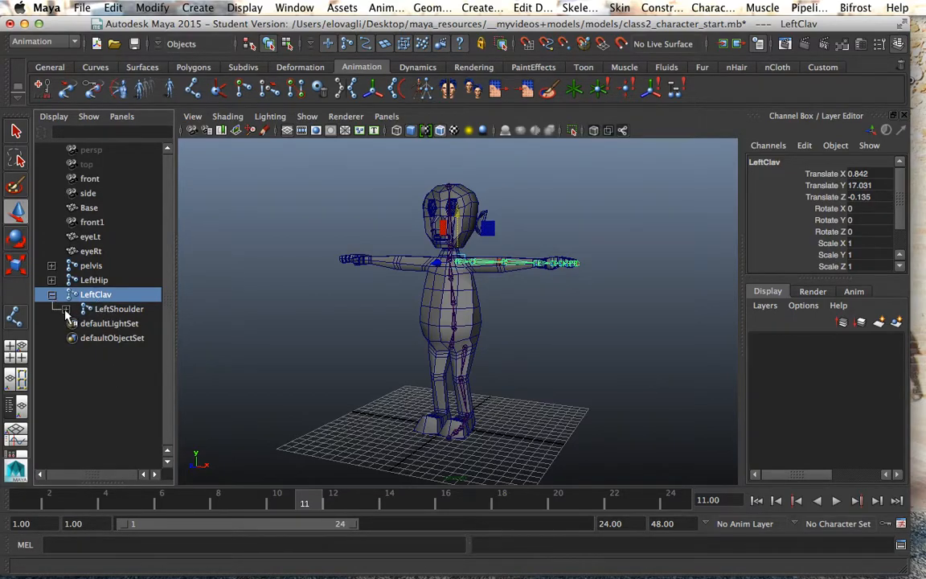
pyautogui.click(65, 309)
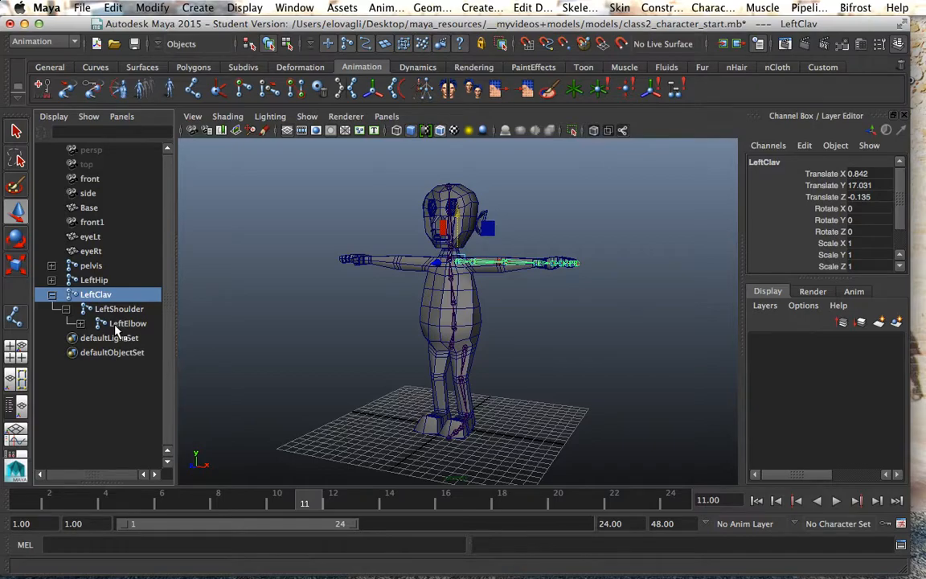
pyautogui.click(79, 323)
pyautogui.click(94, 338)
pyautogui.click(109, 352)
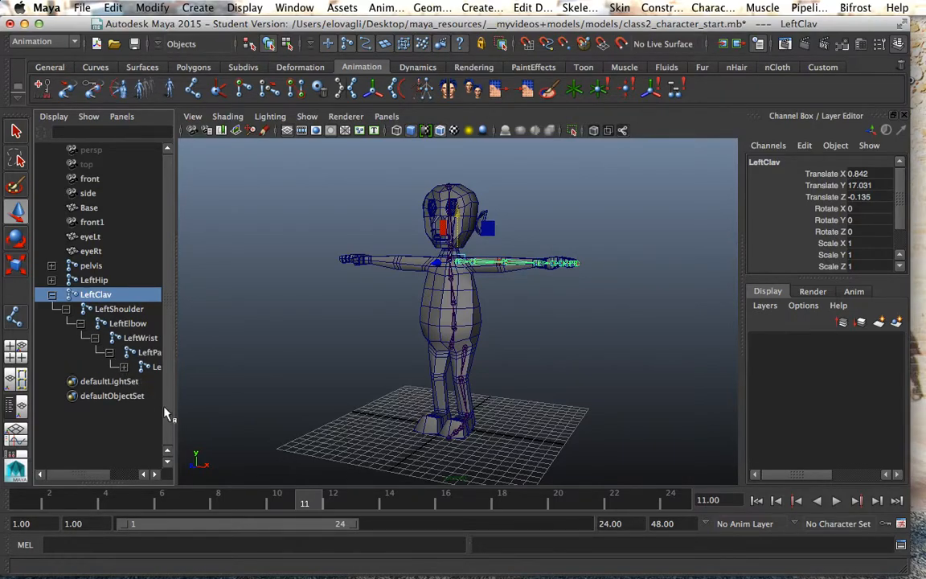
pyautogui.moveTo(176, 411); pyautogui.dragTo(243, 434)
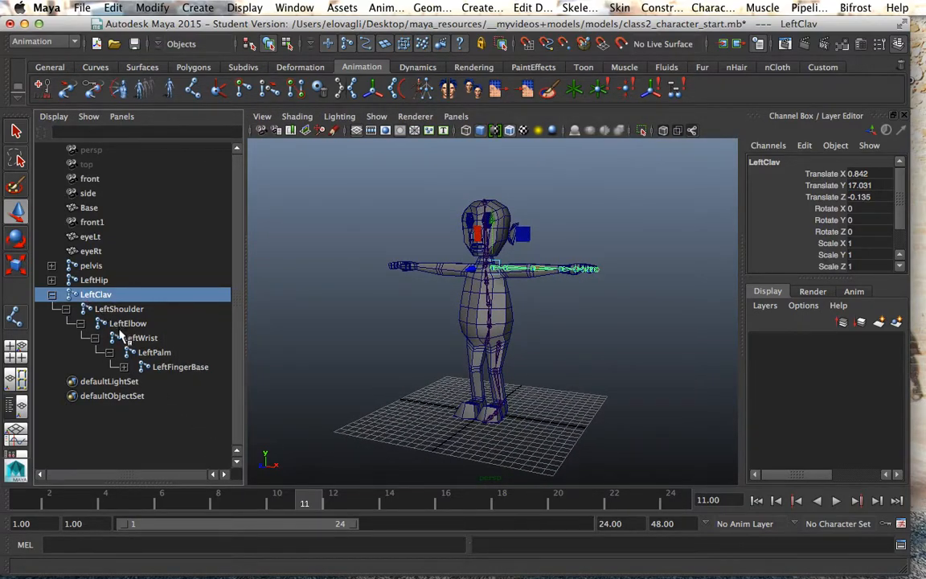
pyautogui.click(51, 295)
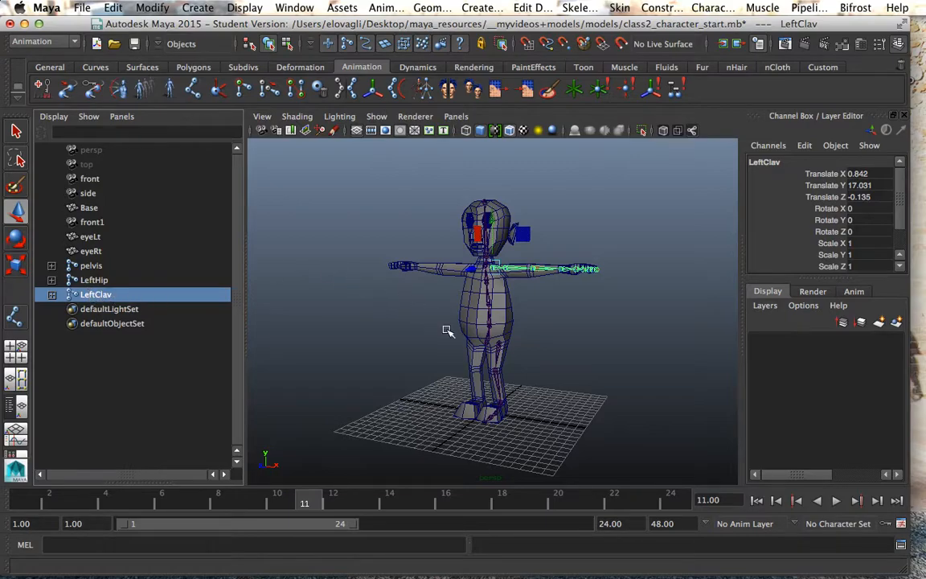
# Mirror the LeftClav arm chain across YZ with the Behavior function, replacing Left with Right in the duplicated joint names.
pyautogui.keyDown('ctrl'); pyautogui.keyDown('alt'); pyautogui.moveTo(440, 320); pyautogui.dragTo(539, 366); pyautogui.keyUp('alt'); pyautogui.keyUp('ctrl')
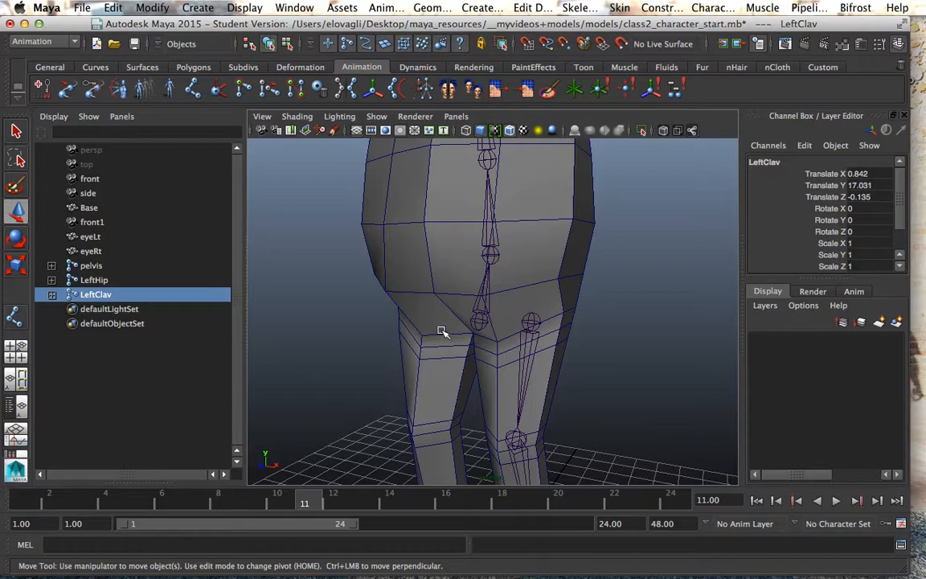
pyautogui.scroll(-5, 460, 324)
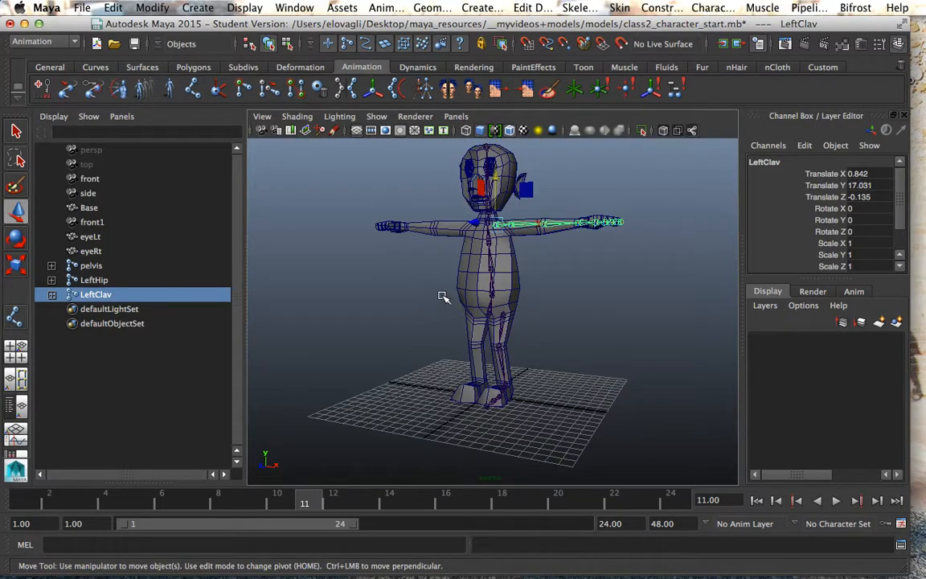
pyautogui.click(568, 9)
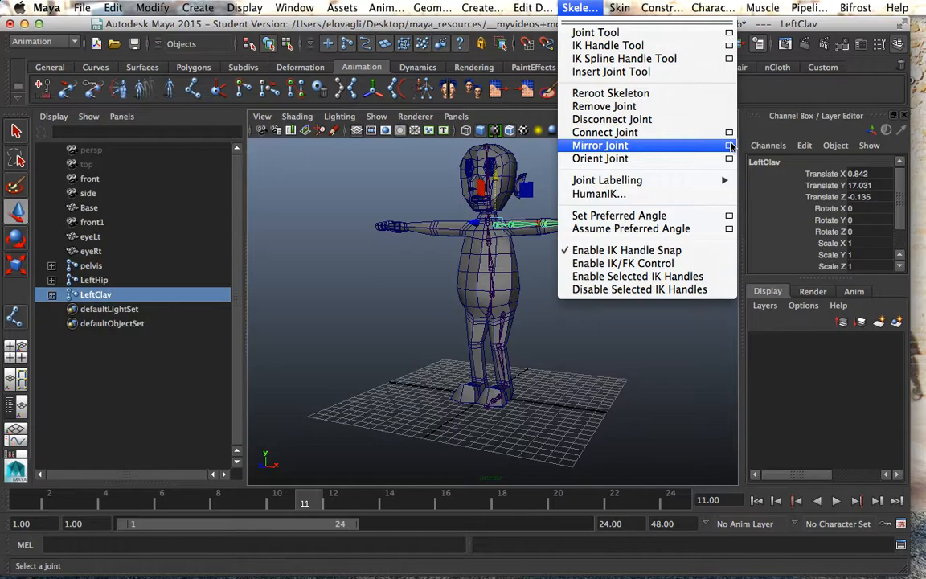
pyautogui.click(729, 146)
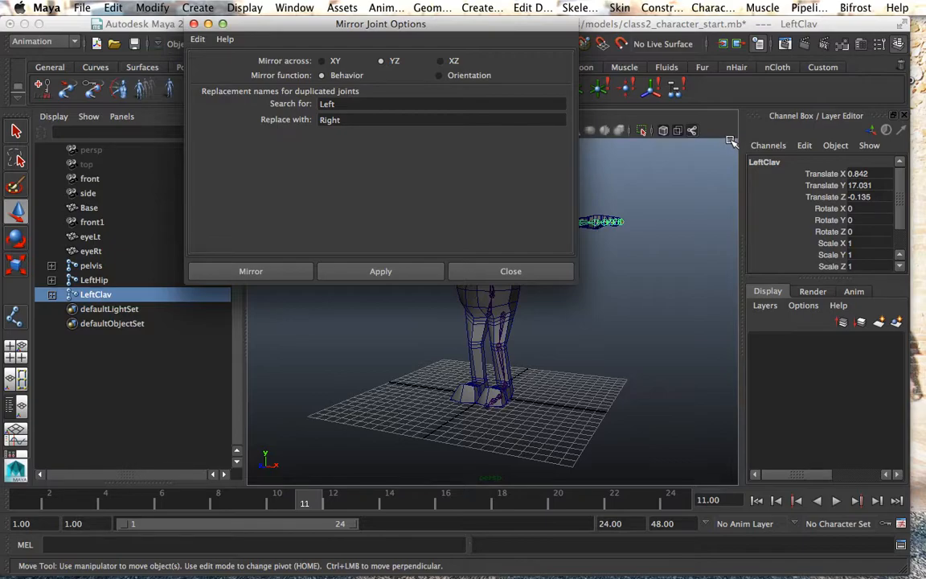
pyautogui.moveTo(346, 106); pyautogui.dragTo(289, 121)
pyautogui.moveTo(273, 32); pyautogui.dragTo(700, 157)
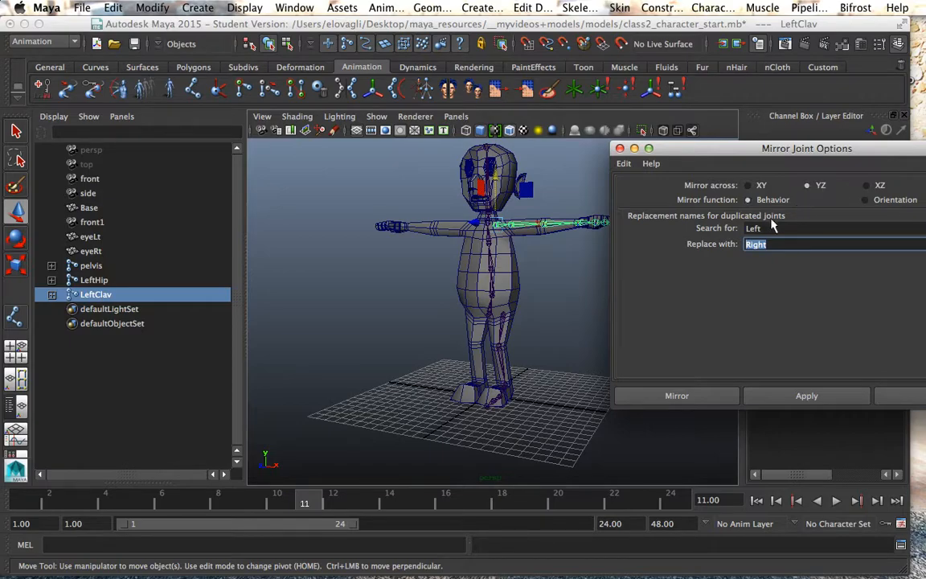
pyautogui.moveTo(763, 229); pyautogui.dragTo(739, 232)
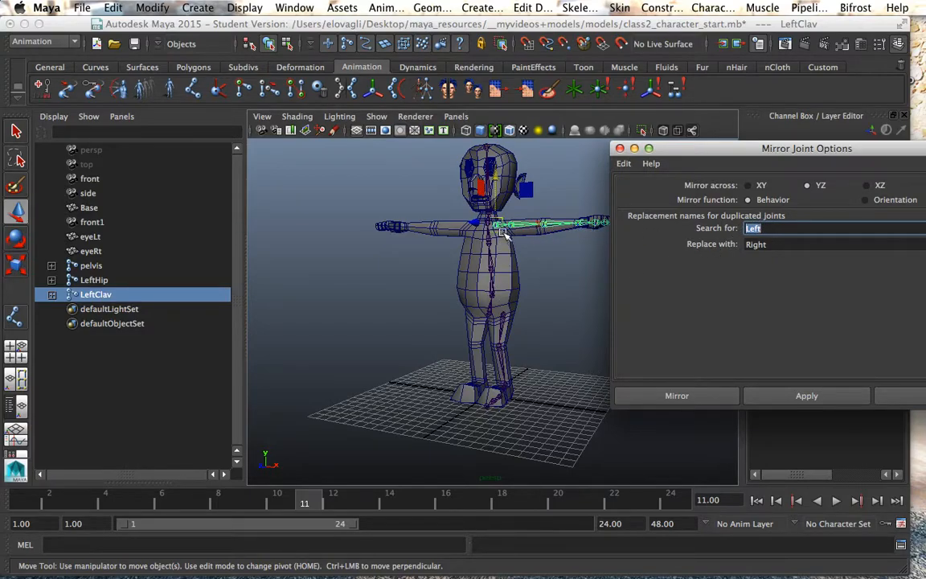
pyautogui.moveTo(772, 246); pyautogui.dragTo(742, 246)
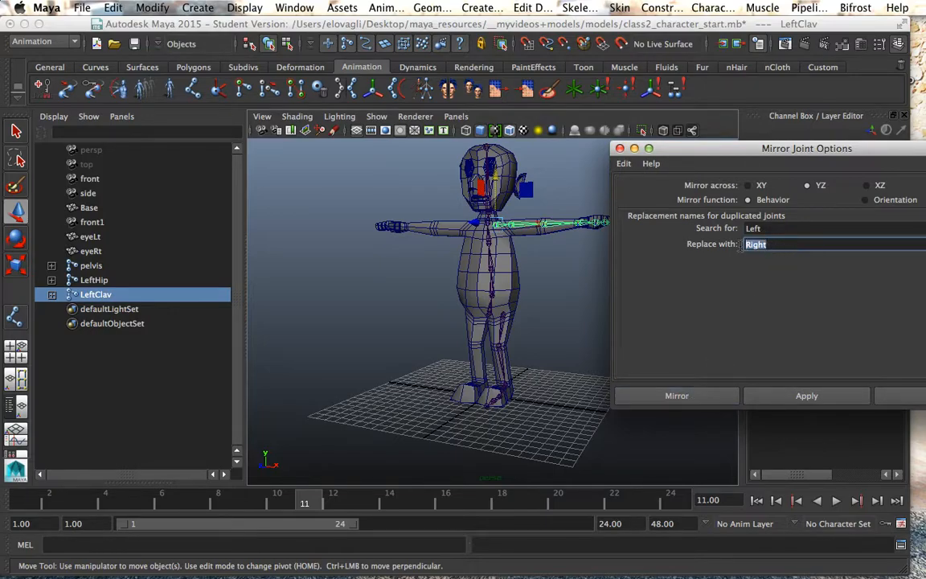
pyautogui.moveTo(760, 230); pyautogui.dragTo(744, 229)
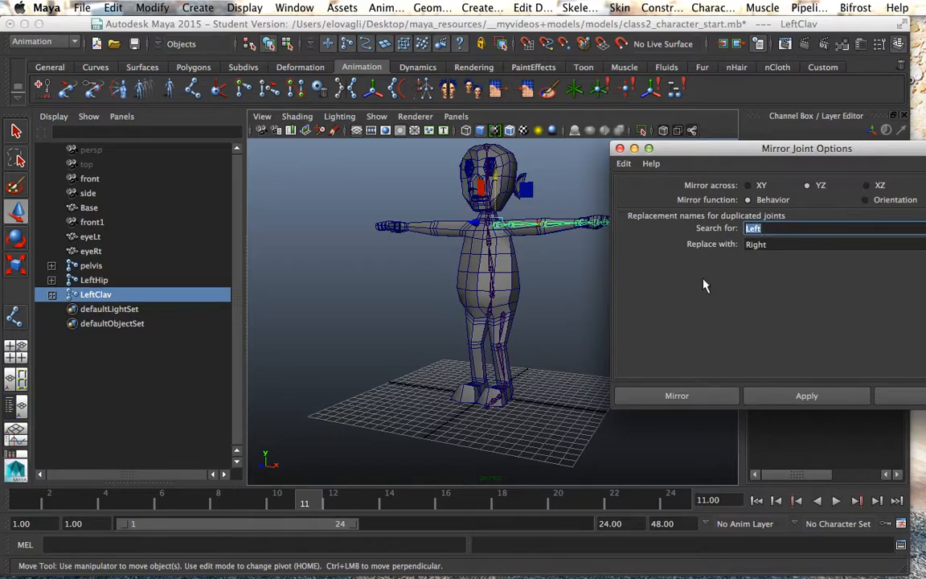
pyautogui.click(676, 394)
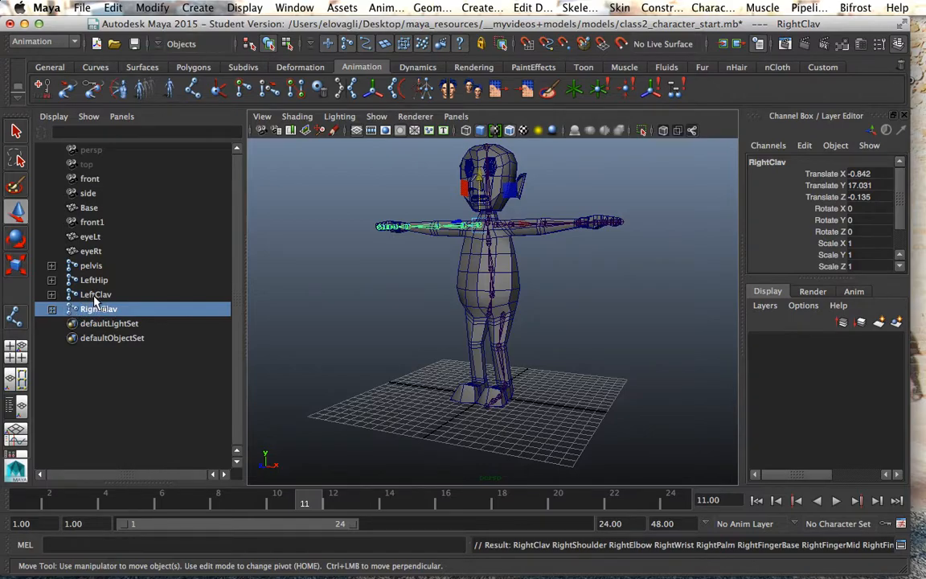
# Expand the RightClav hierarchy down to RightElbow to check the mirrored joint names, and collapse it again.
pyautogui.click(51, 309)
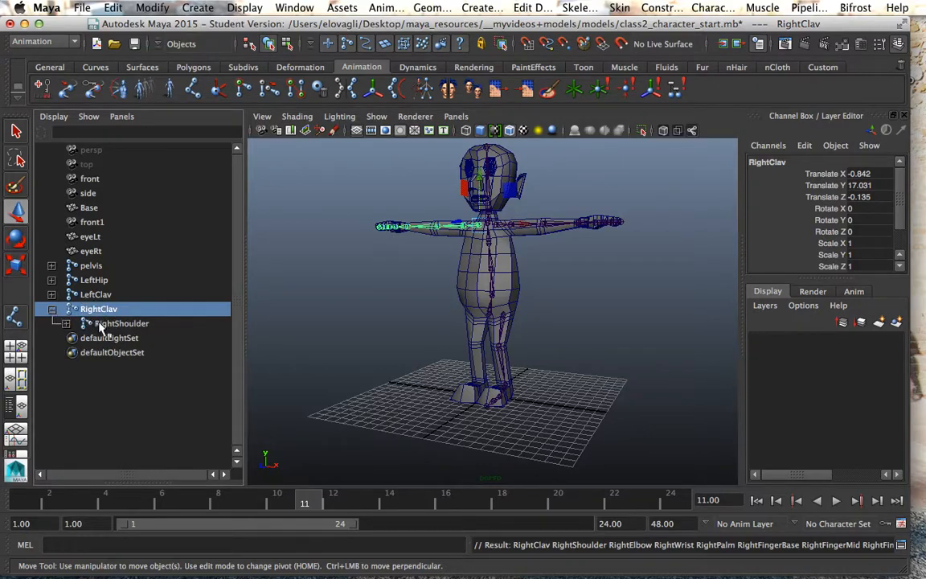
pyautogui.click(66, 324)
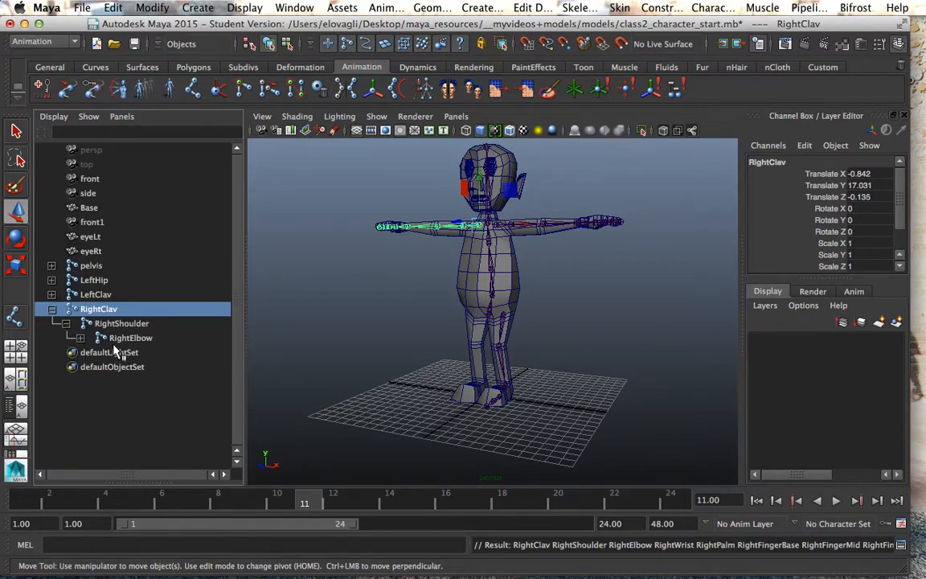
pyautogui.click(65, 324)
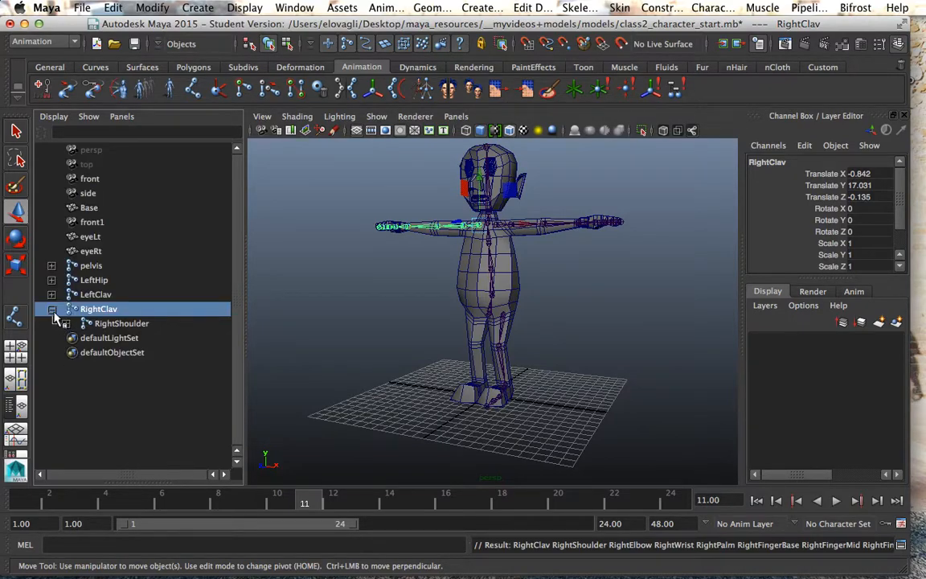
pyautogui.click(52, 310)
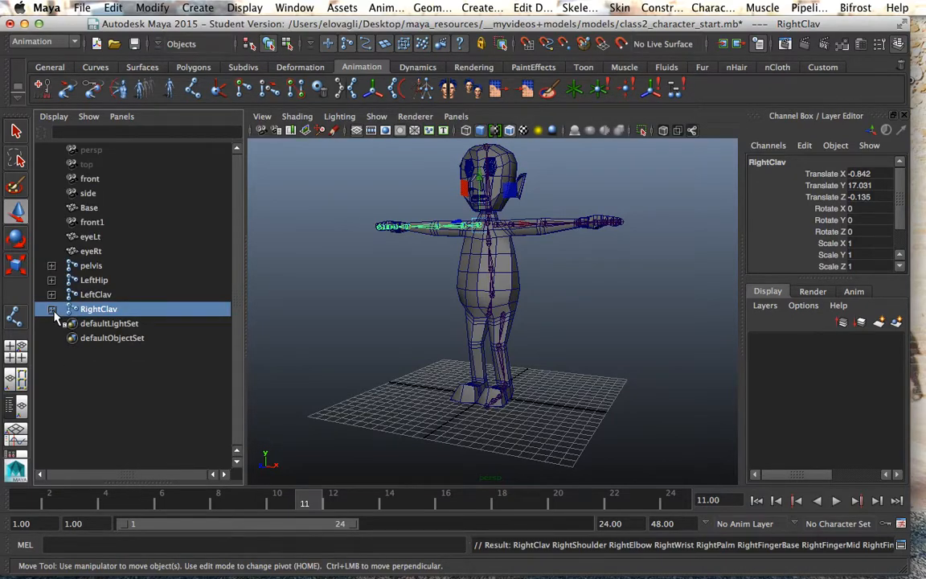
# Mirror the LeftHip leg chain to the other side with the same Mirror Joint settings.
pyautogui.click(492, 322)
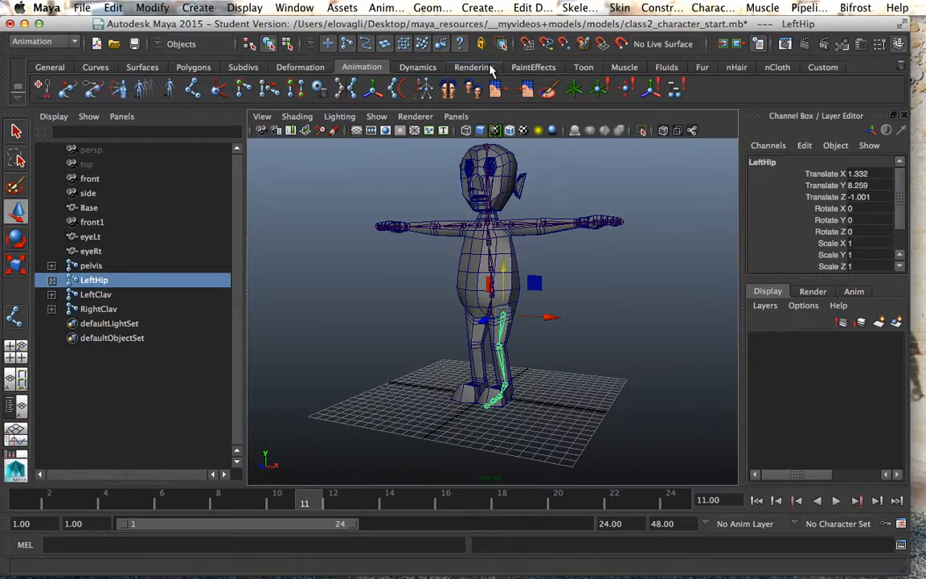
pyautogui.click(567, 7)
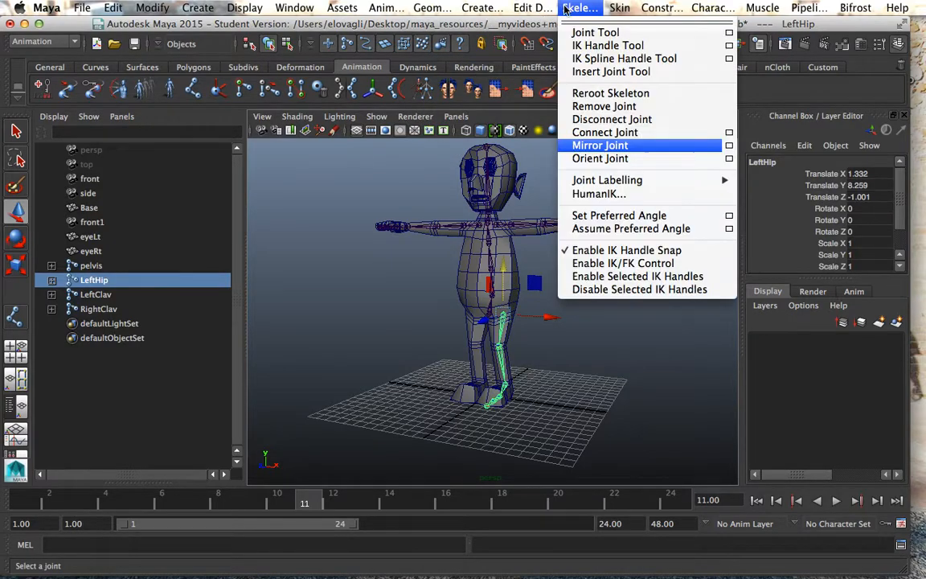
pyautogui.click(673, 146)
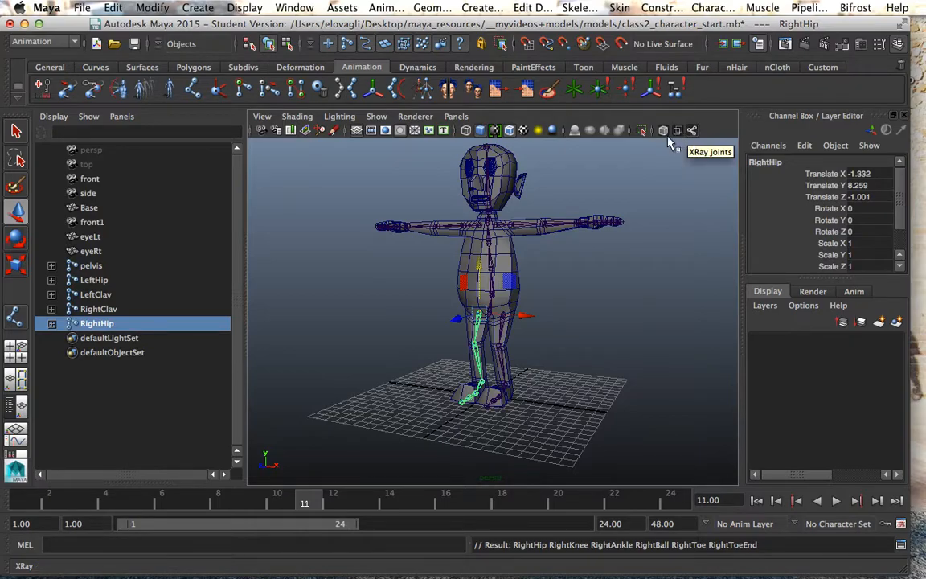
# Parent the LeftHip joint to the pelvis joint and expand the pelvis hierarchy to check it.
pyautogui.keyDown('ctrl'); pyautogui.keyDown('alt'); pyautogui.moveTo(448, 296); pyautogui.dragTo(563, 330); pyautogui.keyUp('alt'); pyautogui.keyUp('ctrl')
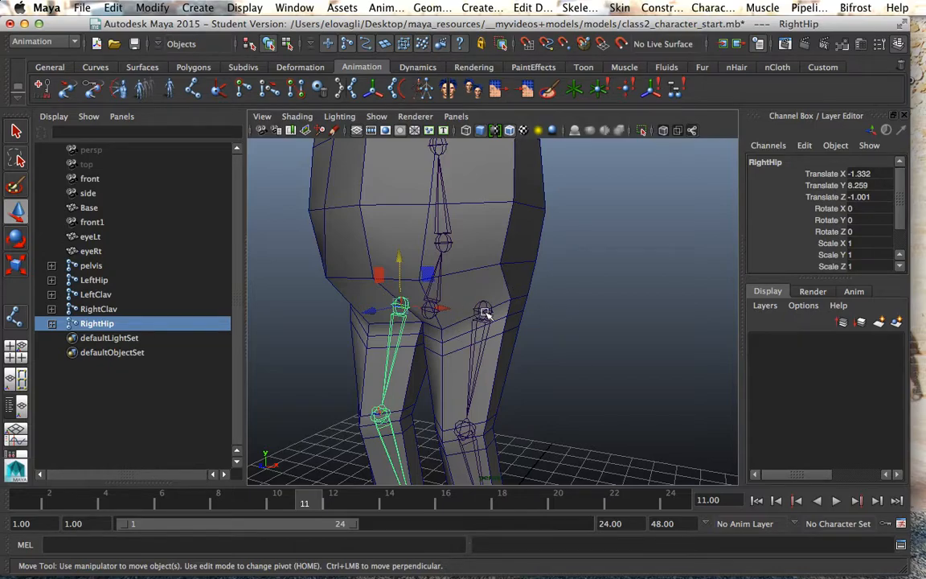
pyautogui.click(483, 312)
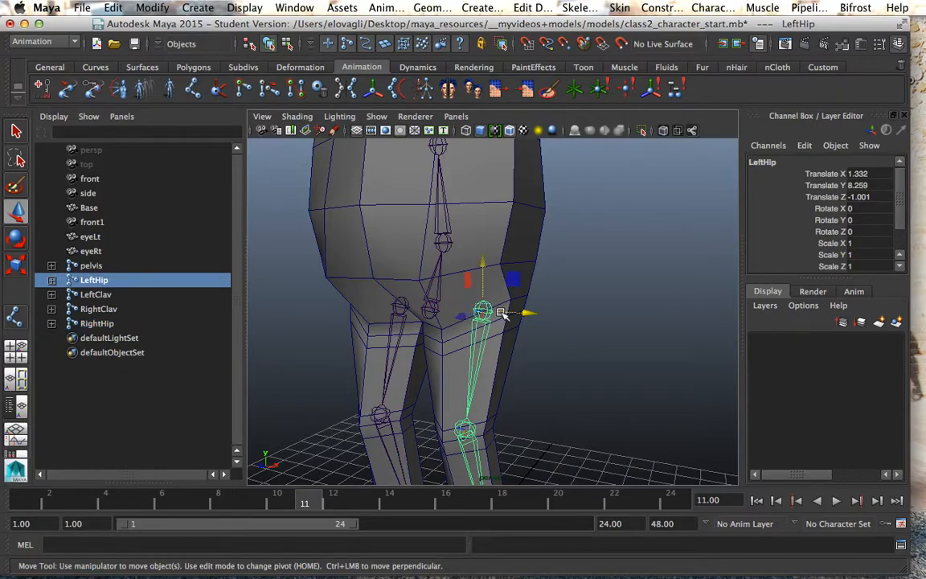
pyautogui.click(402, 310)
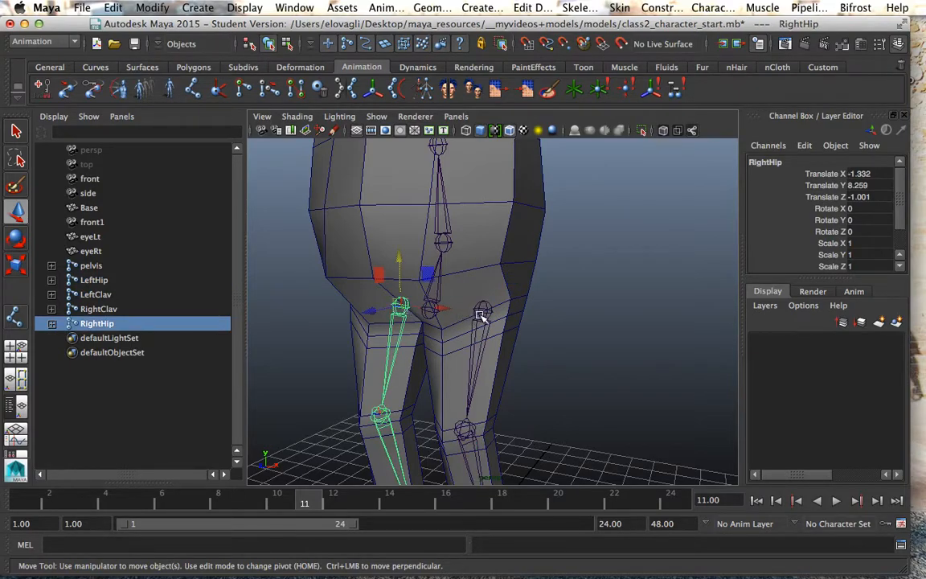
pyautogui.click(480, 312)
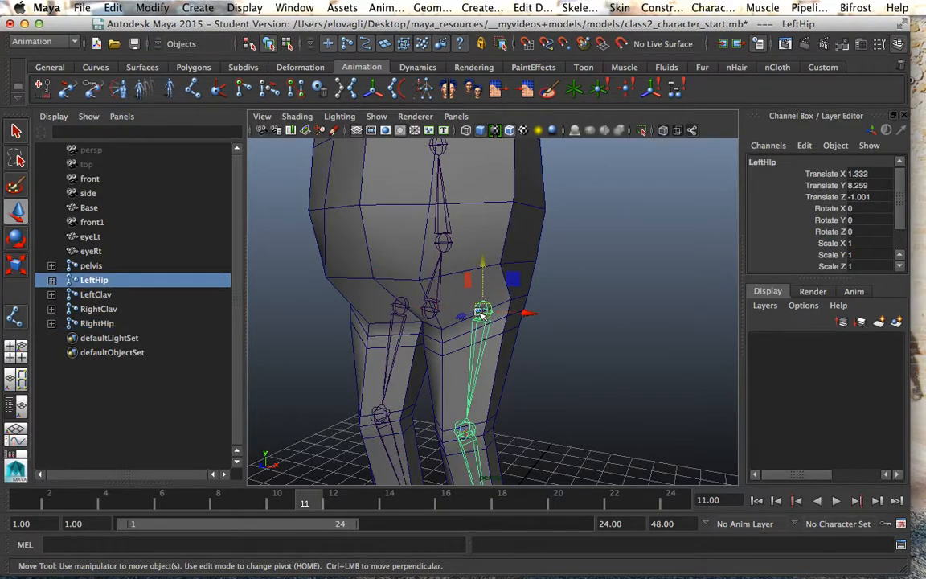
pyautogui.keyDown('shift'); pyautogui.click(428, 306); pyautogui.keyUp('shift')
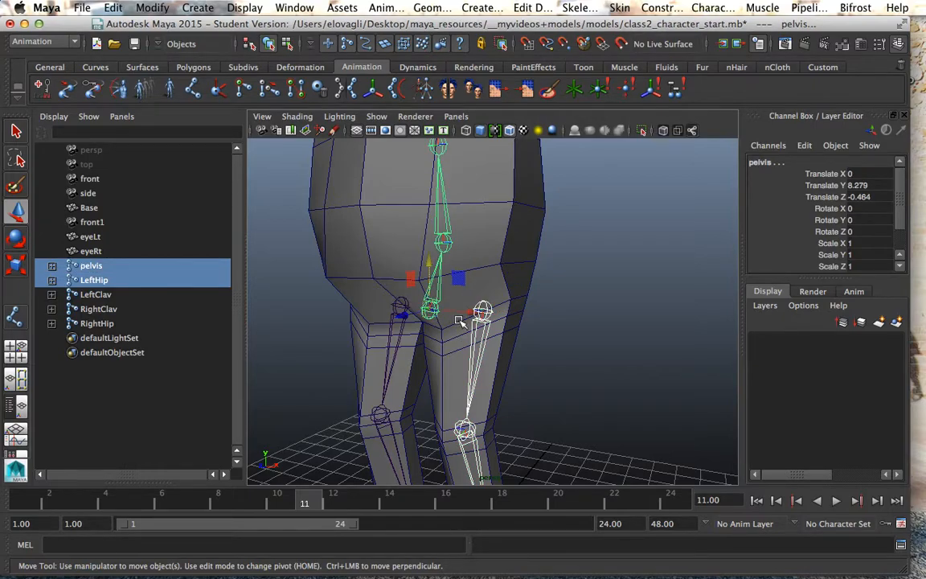
pyautogui.press('p')
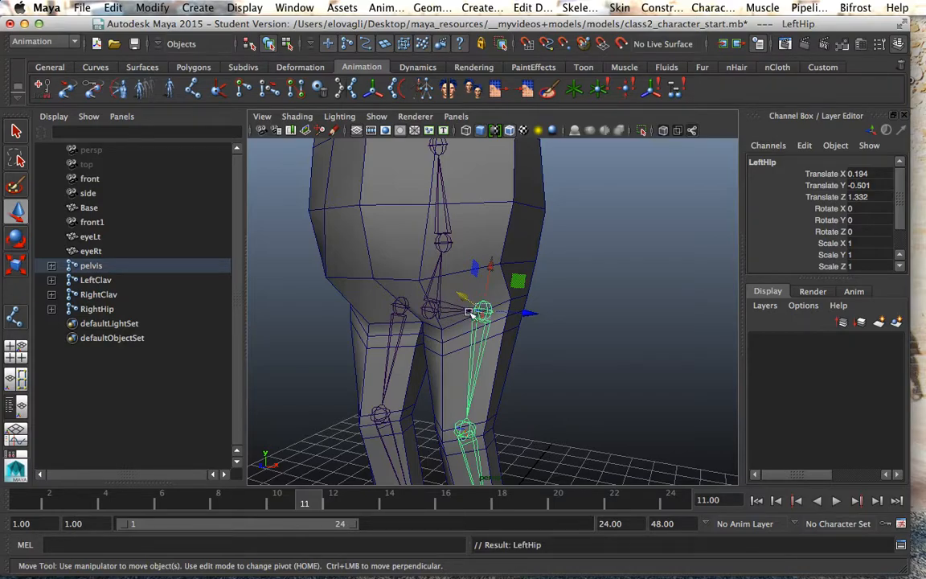
pyautogui.click(51, 266)
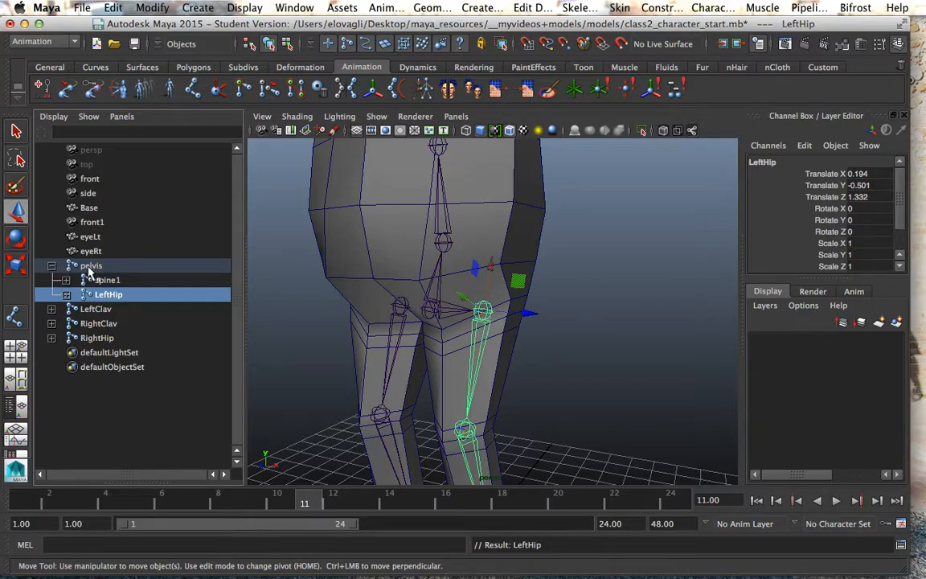
# Parent the RightHip joint to the pelvis joint and check both hips under the pelvis hierarchy.
pyautogui.click(399, 304)
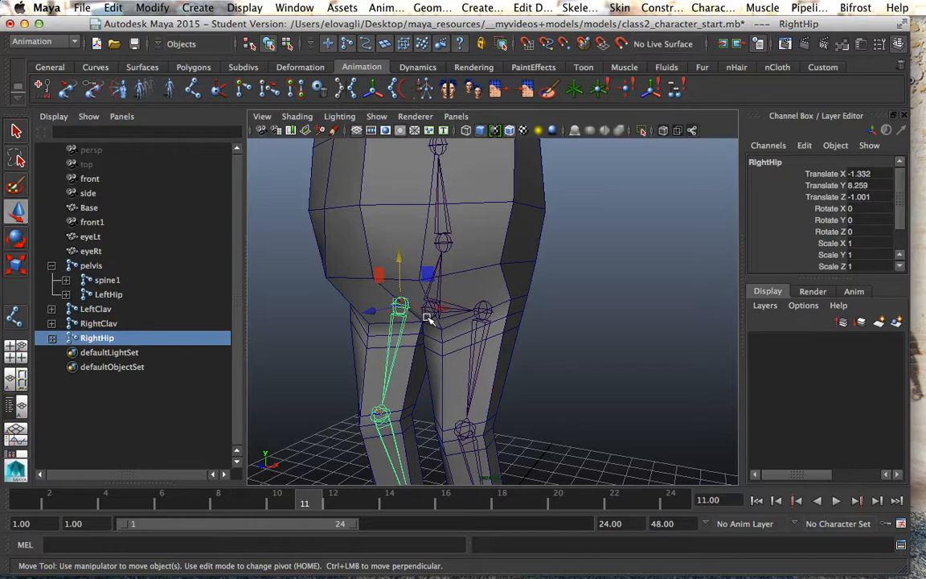
pyautogui.keyDown('shift'); pyautogui.click(431, 318); pyautogui.keyUp('shift')
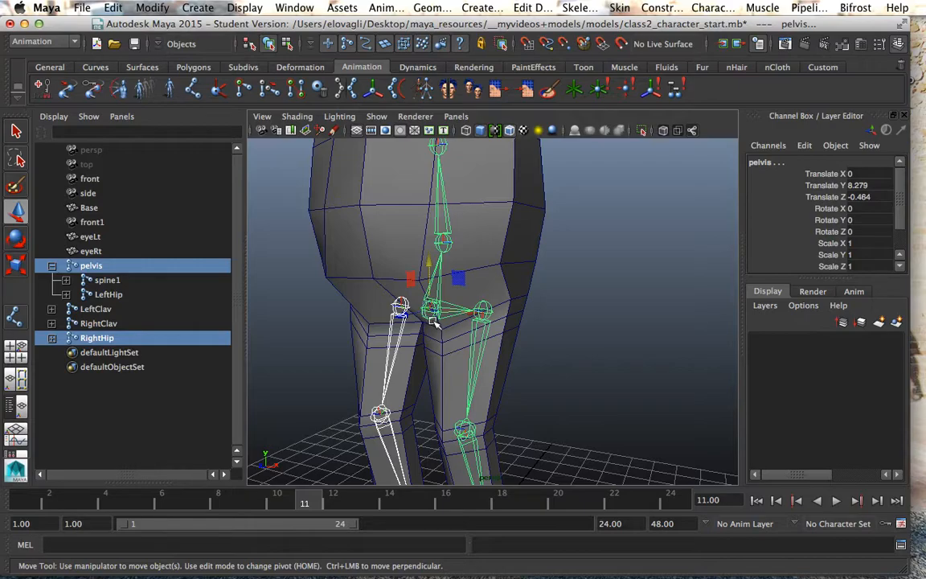
pyautogui.press('p')
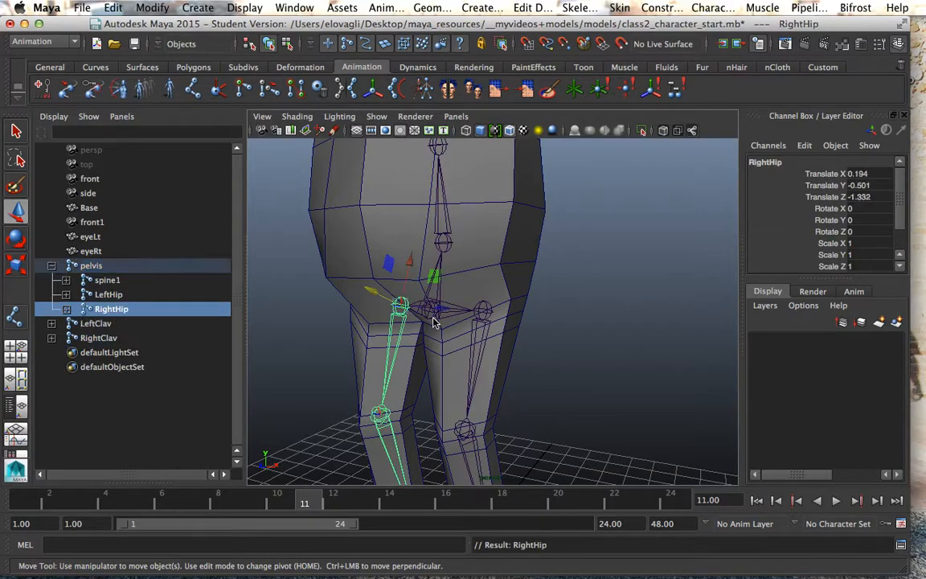
pyautogui.click(112, 295)
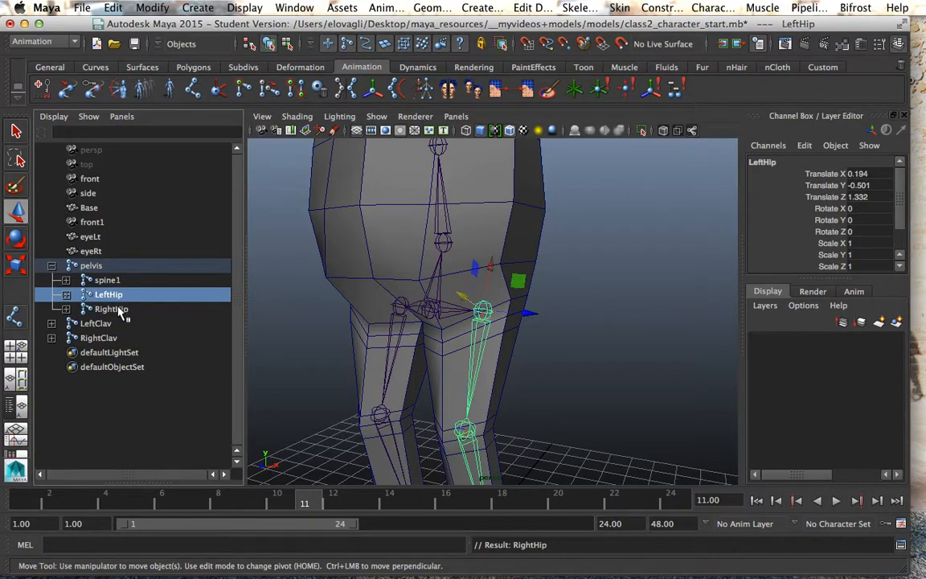
pyautogui.click(119, 310)
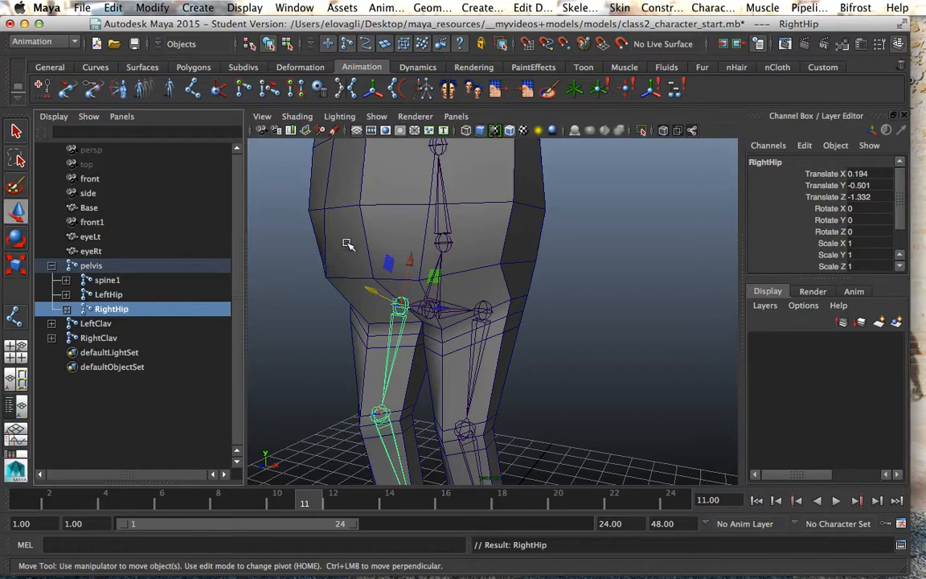
# Examine the chest area by selecting spine3, NeckBase and LeftClav in turn to see where the arm chains can attach.
pyautogui.keyDown('alt'); pyautogui.moveTo(368, 207); pyautogui.dragTo(355, 363, button='middle'); pyautogui.keyUp('alt')
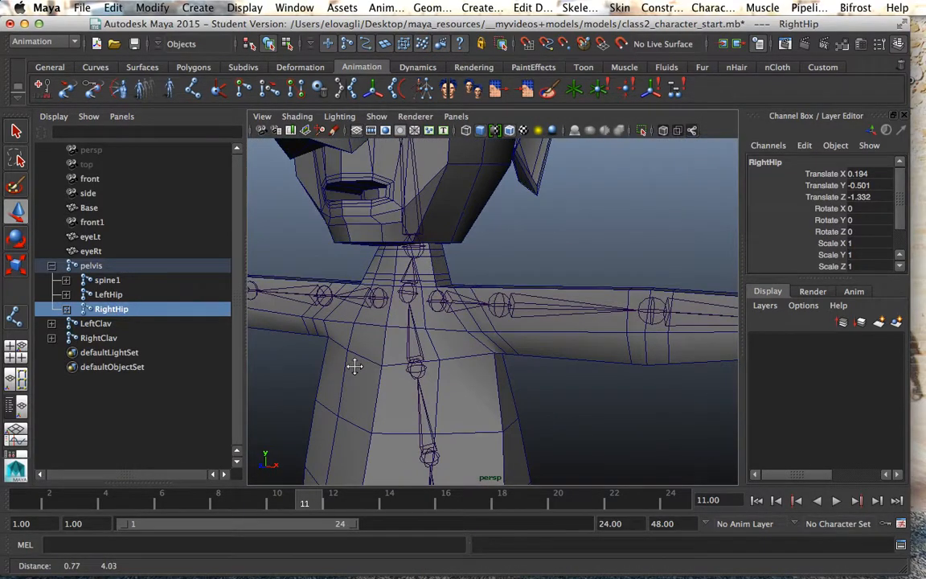
pyautogui.click(419, 368)
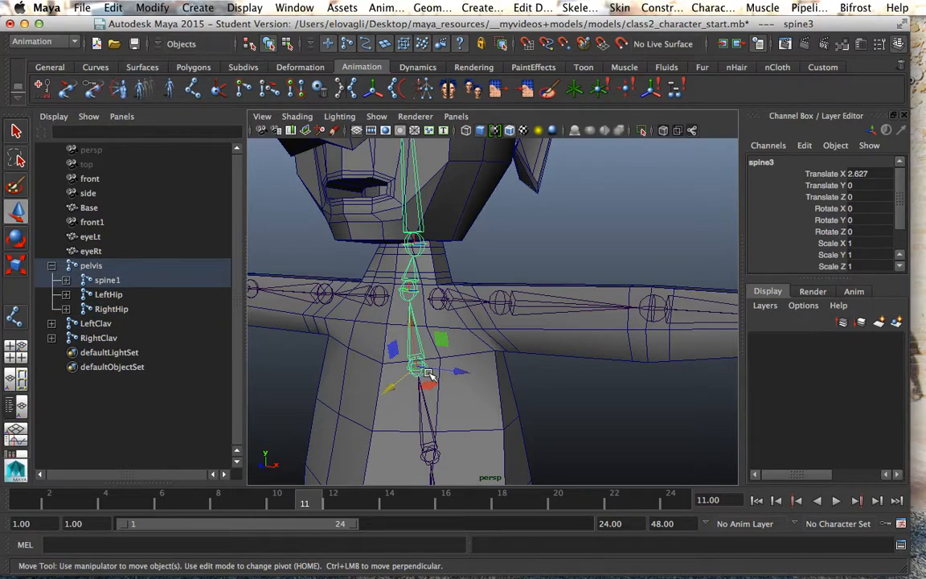
pyautogui.click(408, 313)
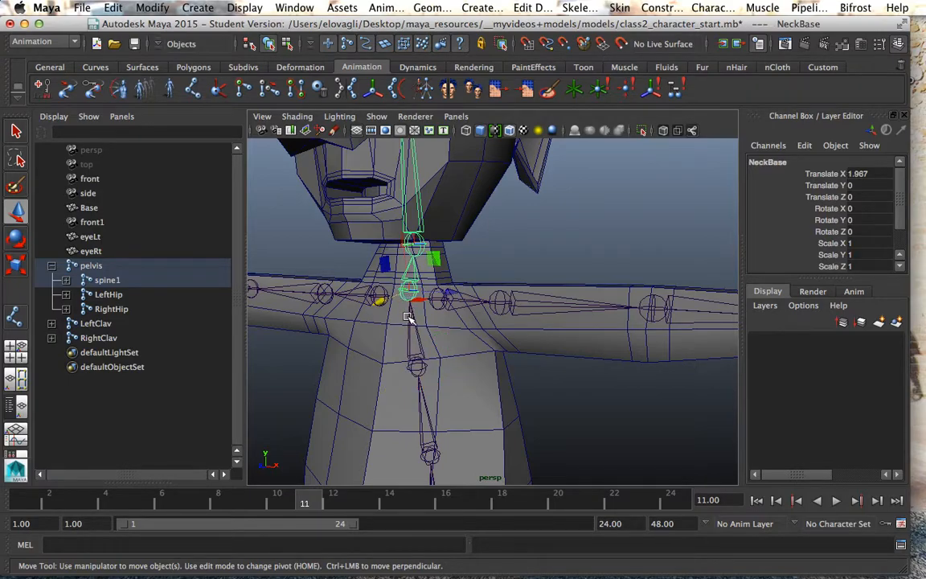
pyautogui.click(442, 344)
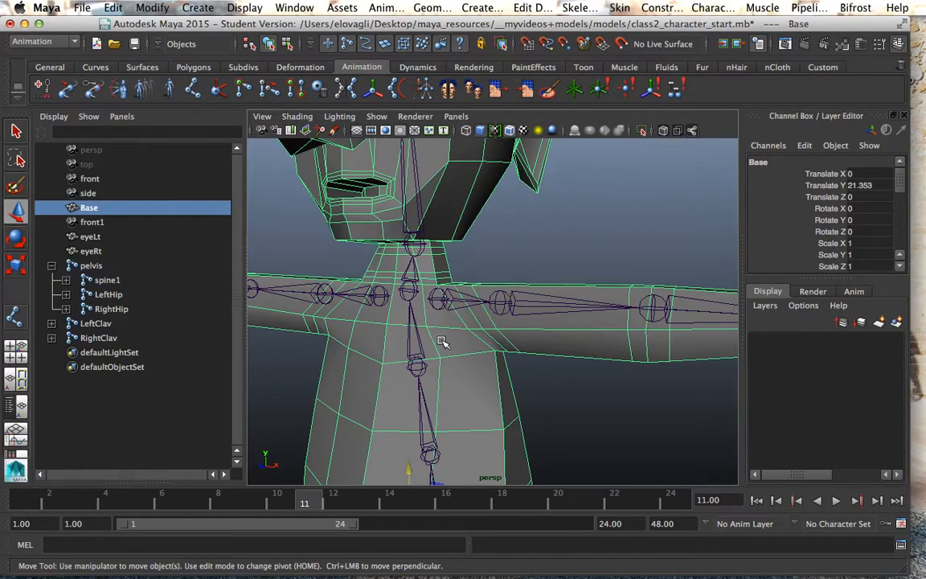
pyautogui.click(441, 304)
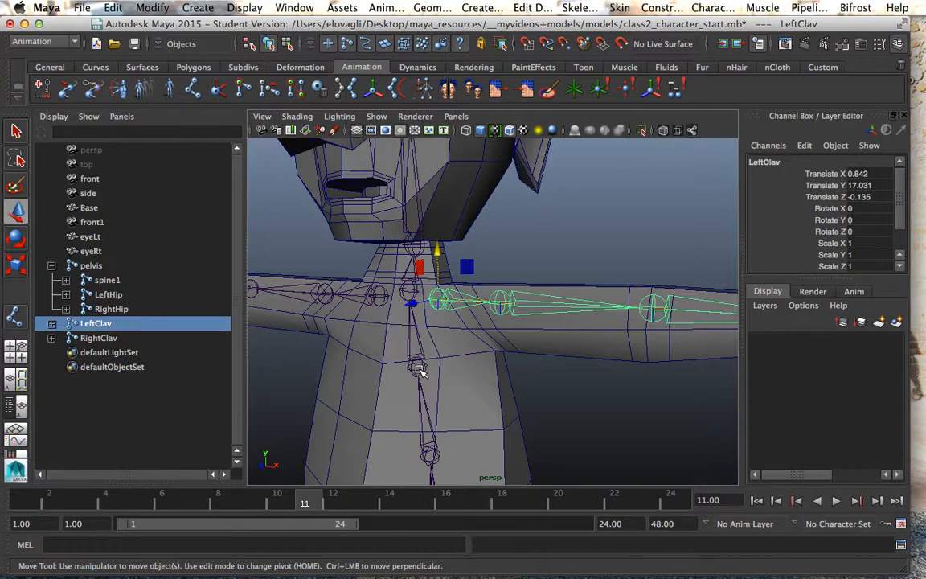
# Create a display layer from the Base character mesh.
pyautogui.click(615, 363)
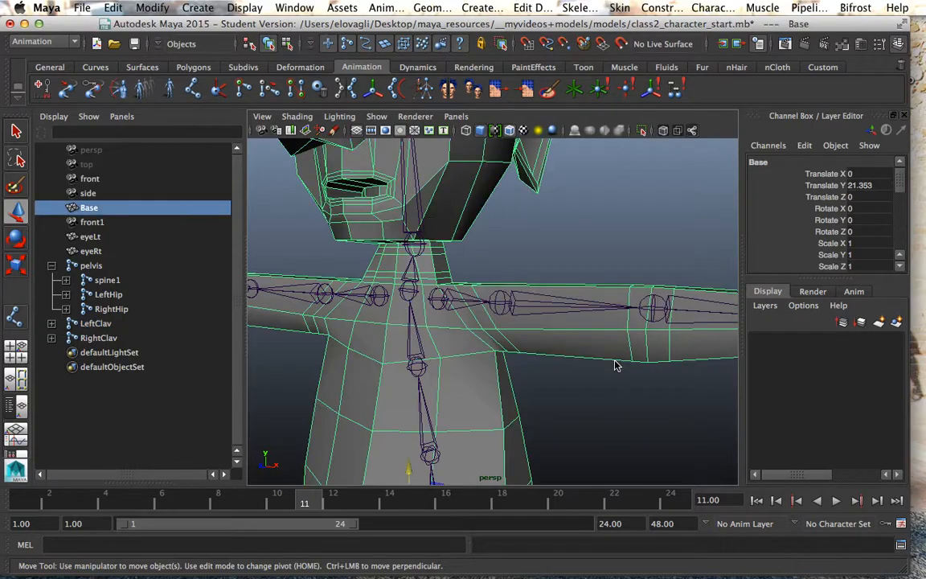
pyautogui.click(767, 306)
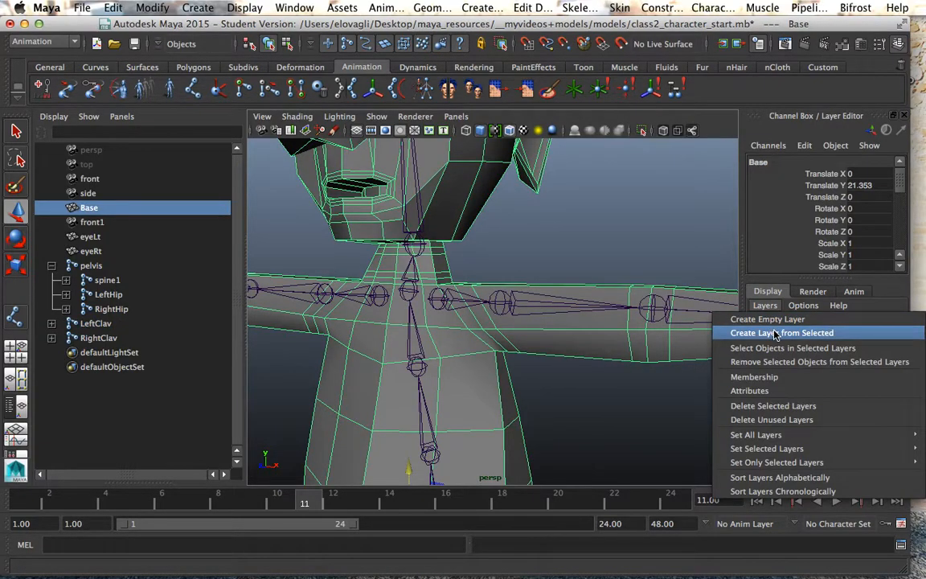
pyautogui.click(776, 333)
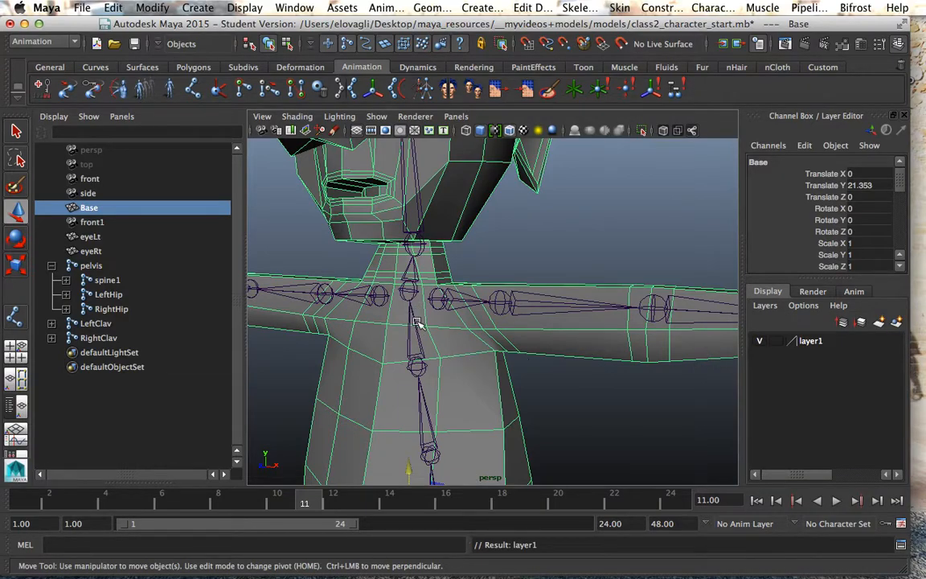
# Create a second display layer from the pelvis, LeftClav and RightClav joint chains.
pyautogui.click(90, 266)
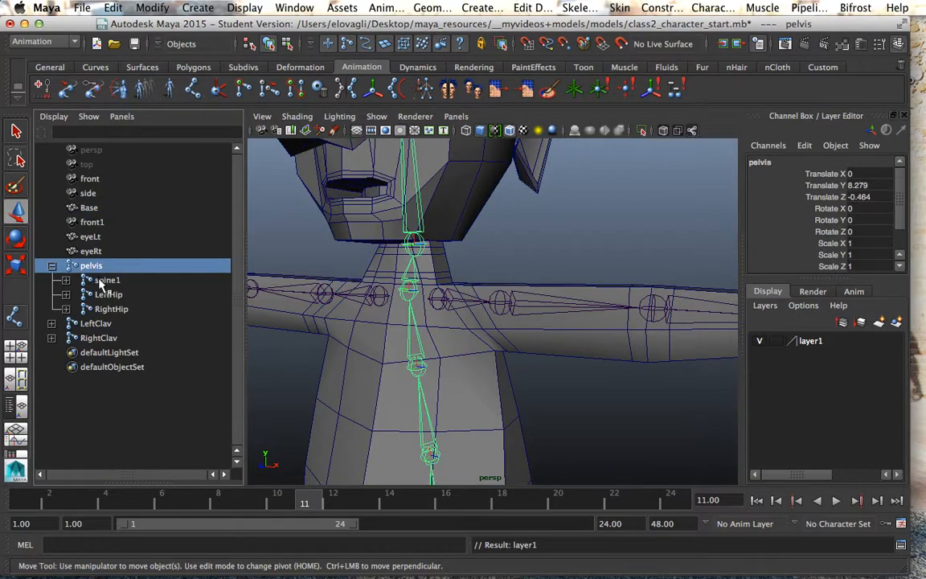
pyautogui.keyDown('shift'); pyautogui.click(95, 323); pyautogui.keyUp('shift')
pyautogui.keyDown('shift'); pyautogui.click(98, 337); pyautogui.keyUp('shift')
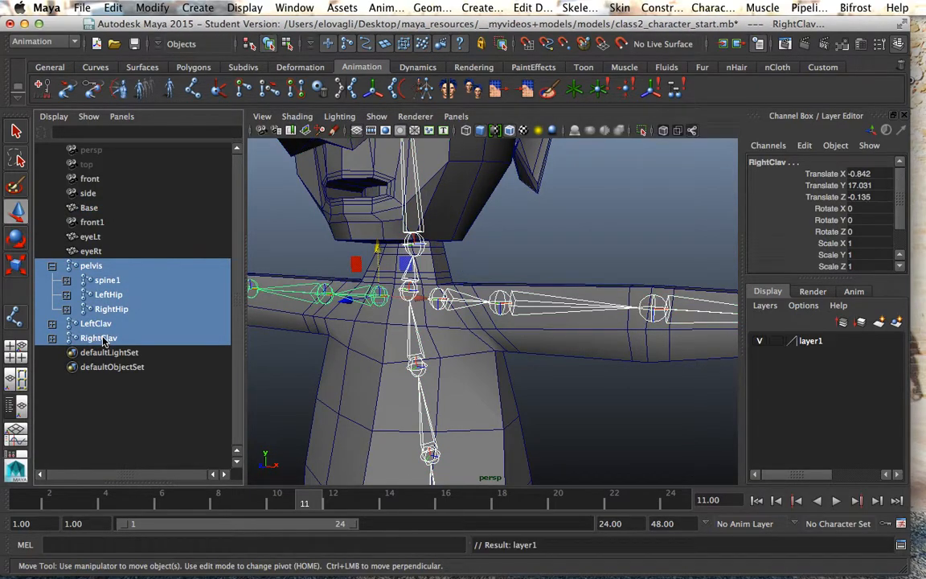
pyautogui.click(764, 306)
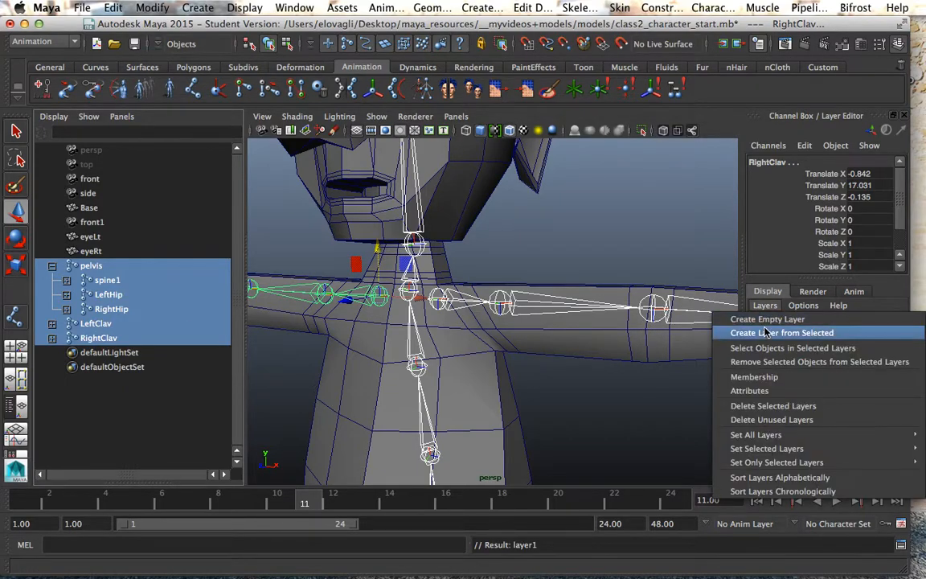
pyautogui.click(766, 333)
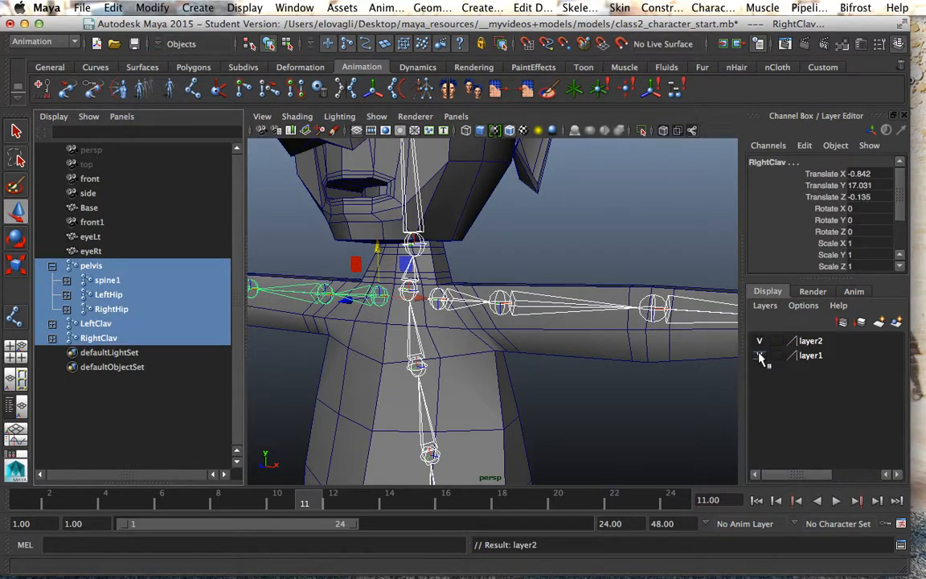
# Hide the character mesh's display layer and rename it mesh.
pyautogui.click(759, 355)
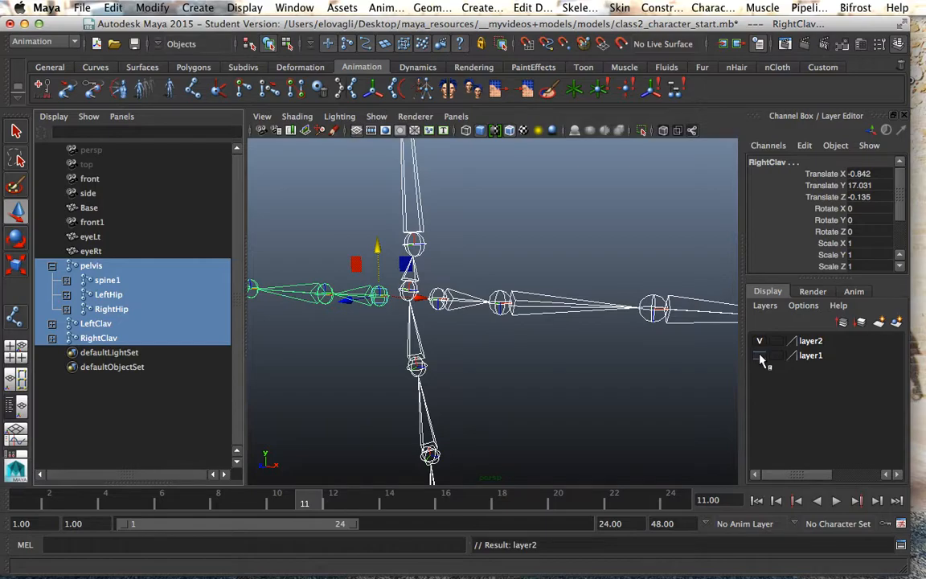
pyautogui.doubleClick(816, 360)
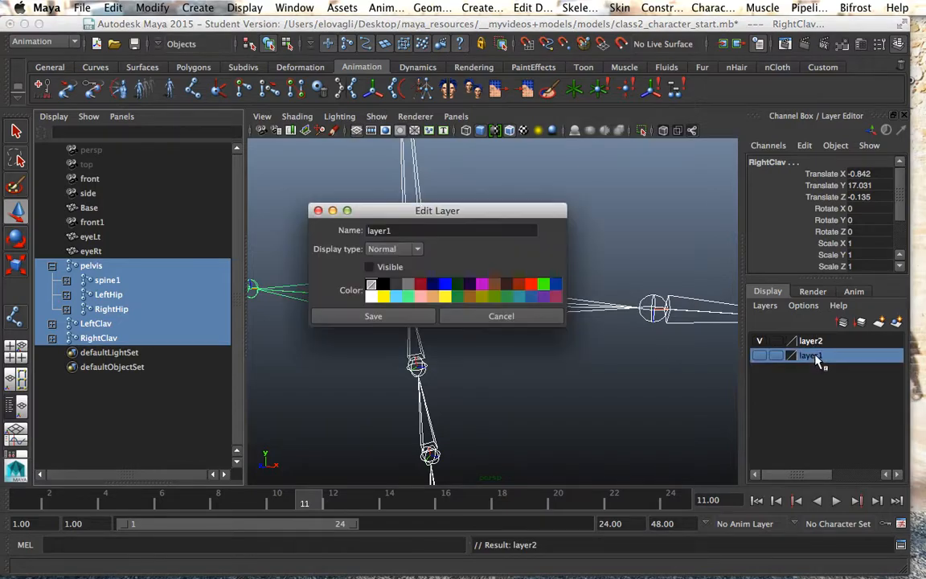
pyautogui.moveTo(393, 231); pyautogui.dragTo(359, 233)
pyautogui.write('mesh')
pyautogui.click(412, 317)
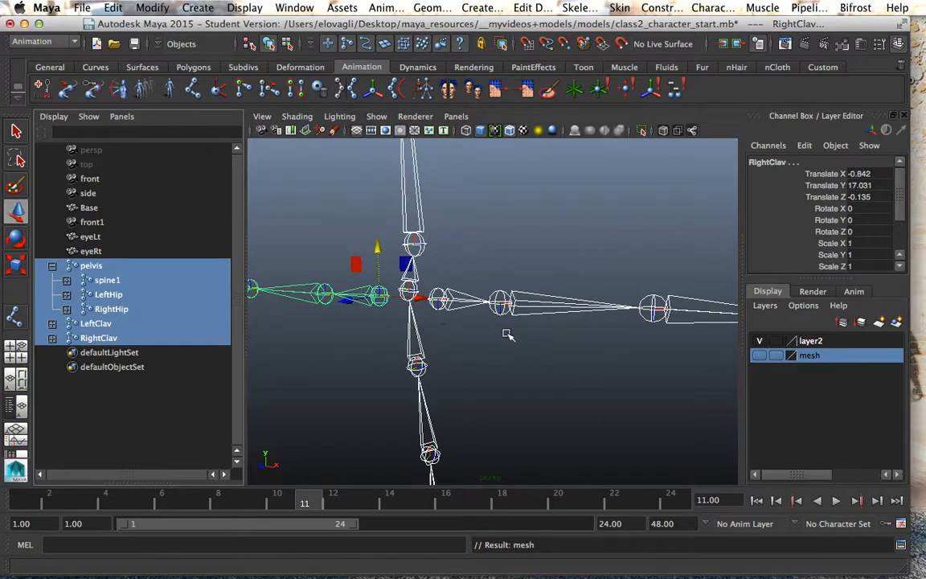
# Rename the joints' display layer as bones, and toggle the mesh layer's visibility on and off to test it.
pyautogui.doubleClick(796, 341)
pyautogui.doubleClick(378, 231)
pyautogui.write('bones')
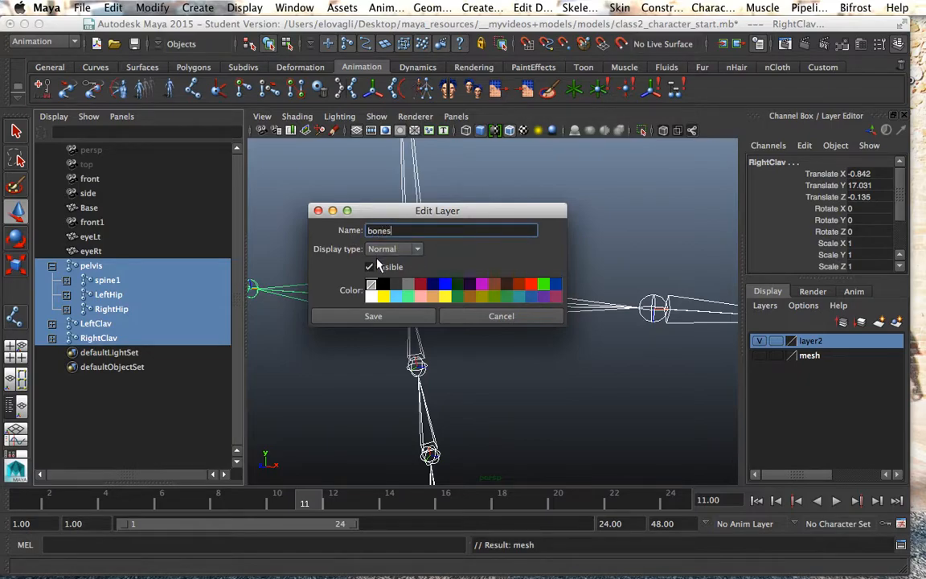
pyautogui.click(375, 317)
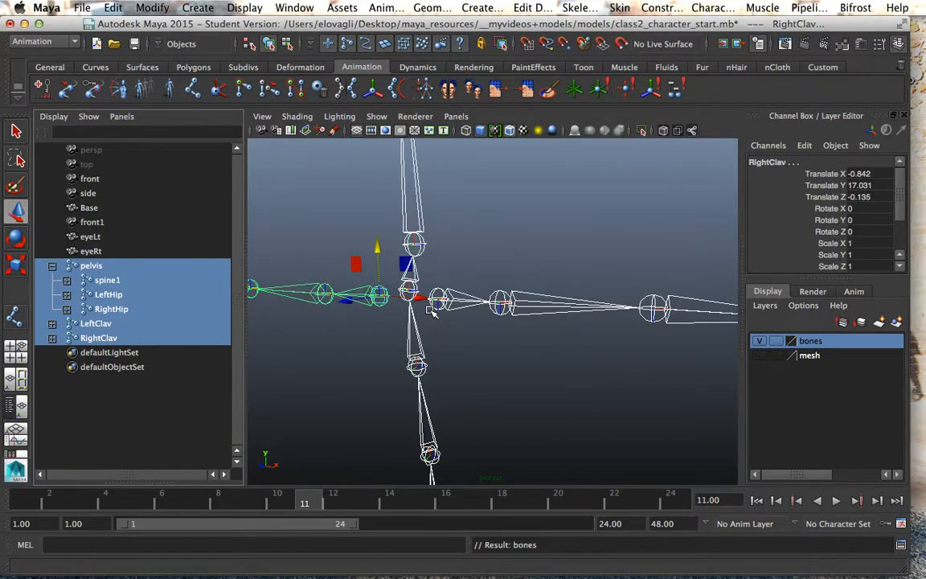
pyautogui.click(759, 356)
pyautogui.click(759, 355)
# Create a display layer from the two eye objects, eyeRt and eyeLt.
pyautogui.scroll(-5, 441, 407)
pyautogui.scroll(5, 448, 408)
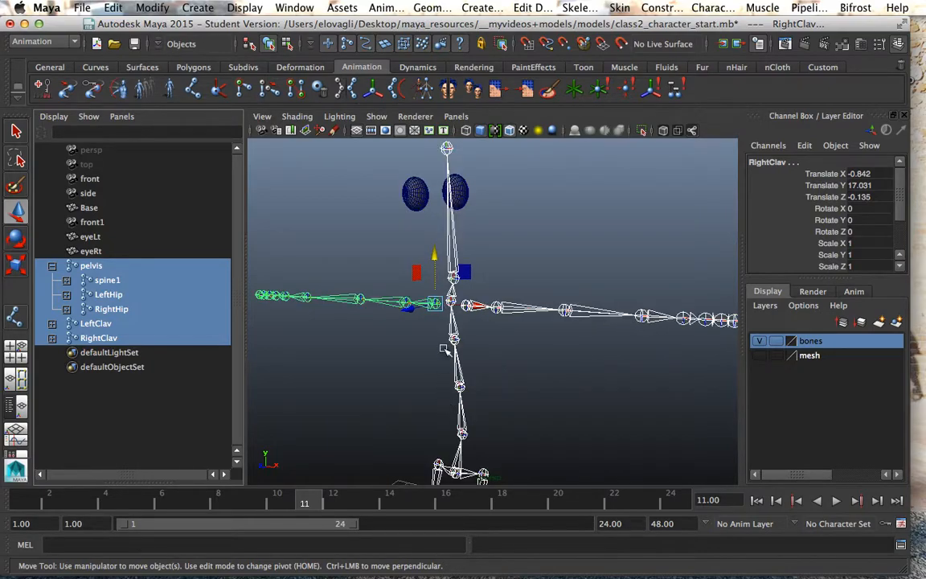
pyautogui.click(432, 193)
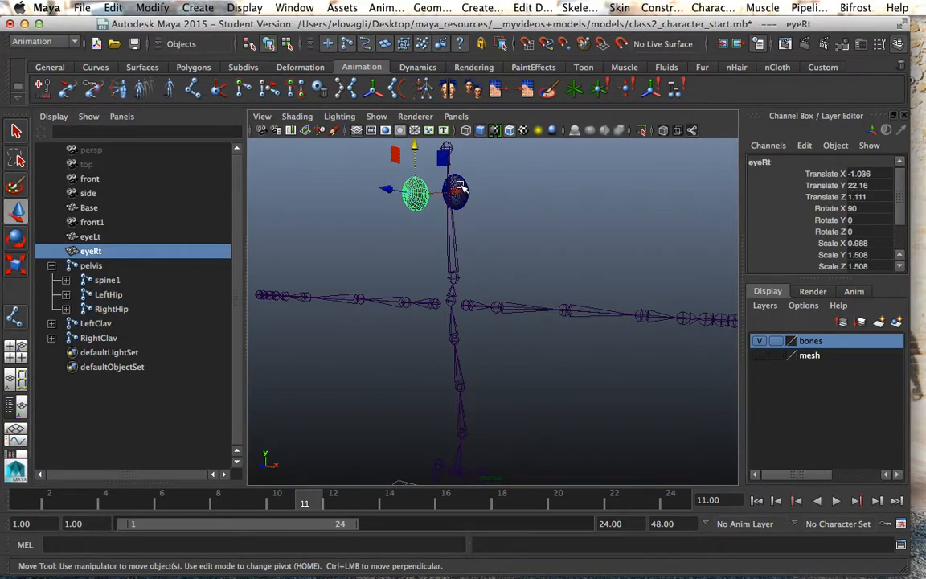
pyautogui.keyDown('shift'); pyautogui.click(462, 182); pyautogui.keyUp('shift')
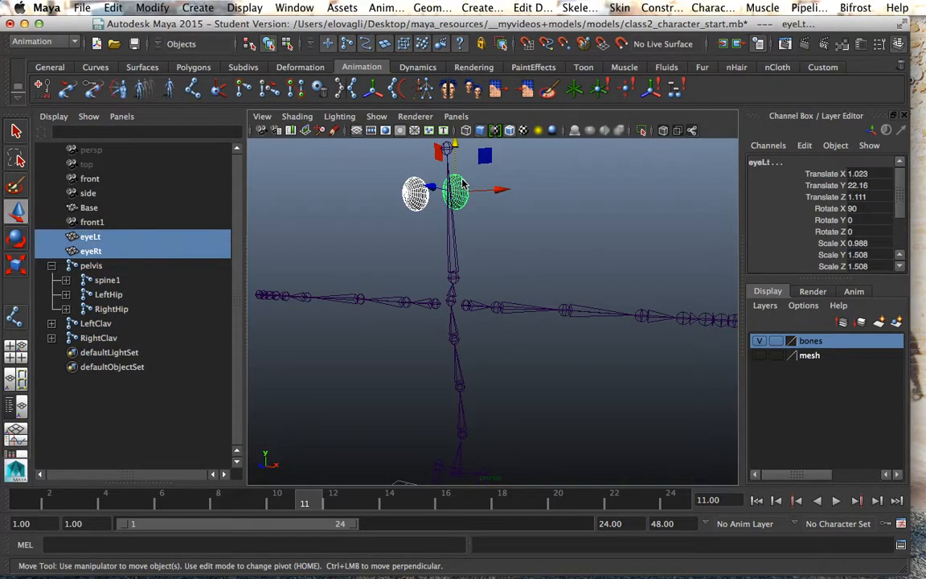
pyautogui.click(765, 305)
pyautogui.click(768, 320)
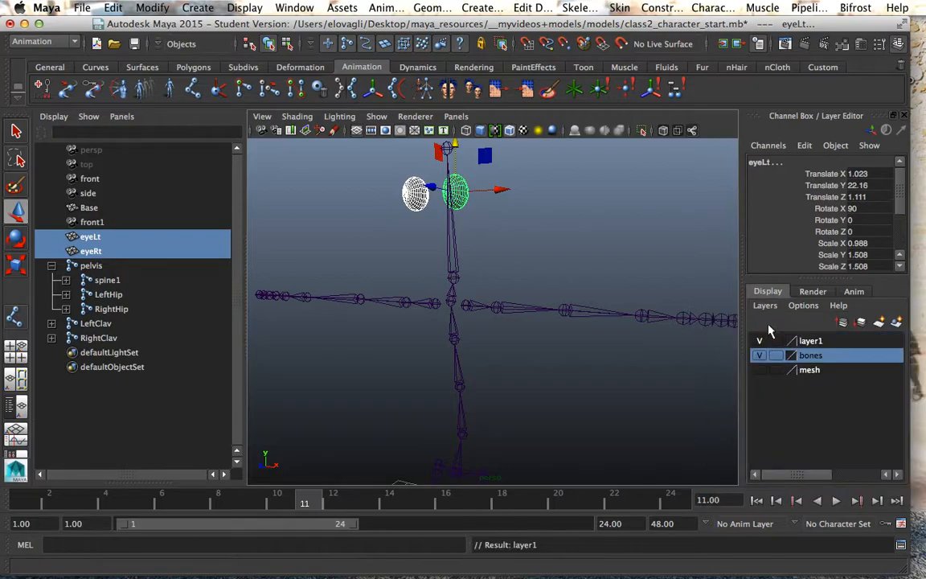
# Rename the eyes' display layer as eye and hide it so only the skeleton is displayed.
pyautogui.click(811, 341)
pyautogui.doubleClick(810, 342)
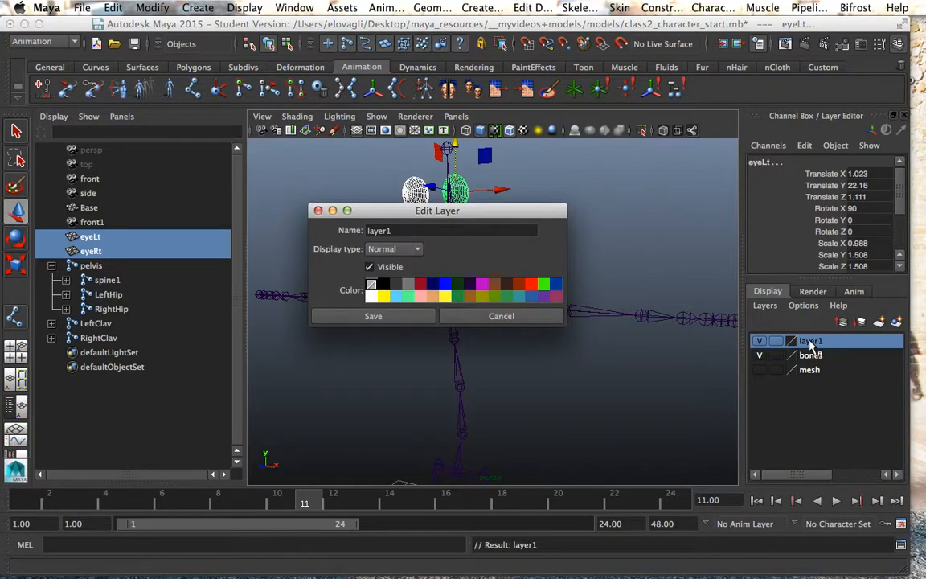
pyautogui.click(407, 229)
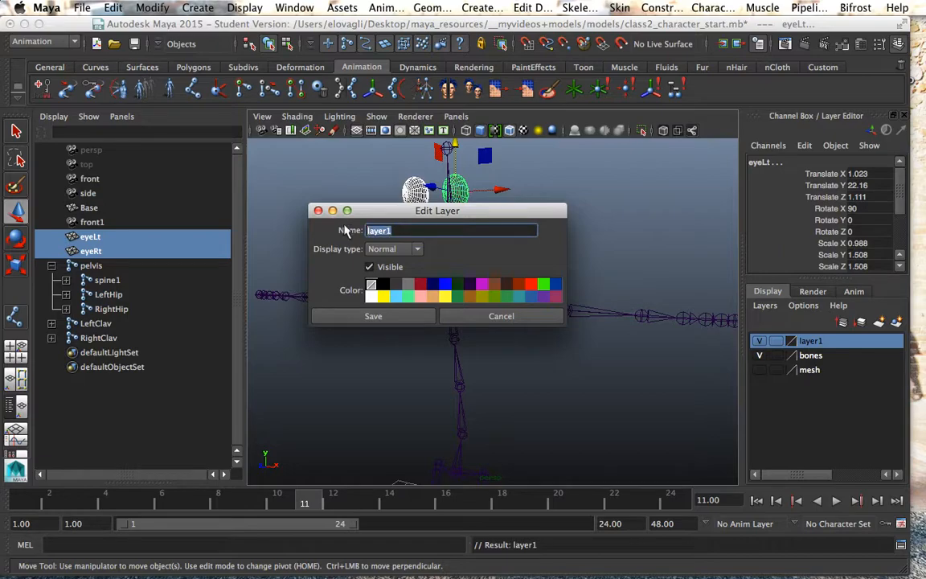
pyautogui.write('eye')
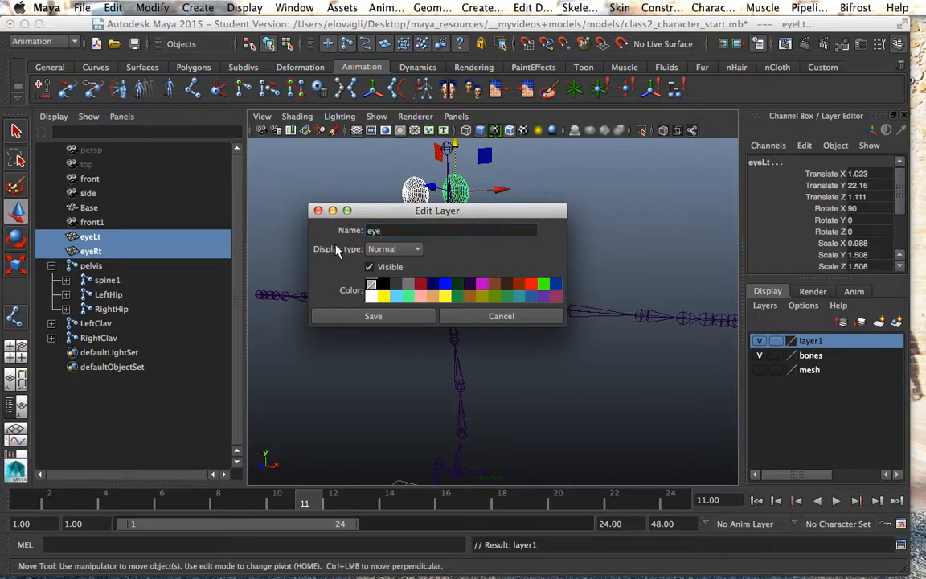
pyautogui.click(372, 316)
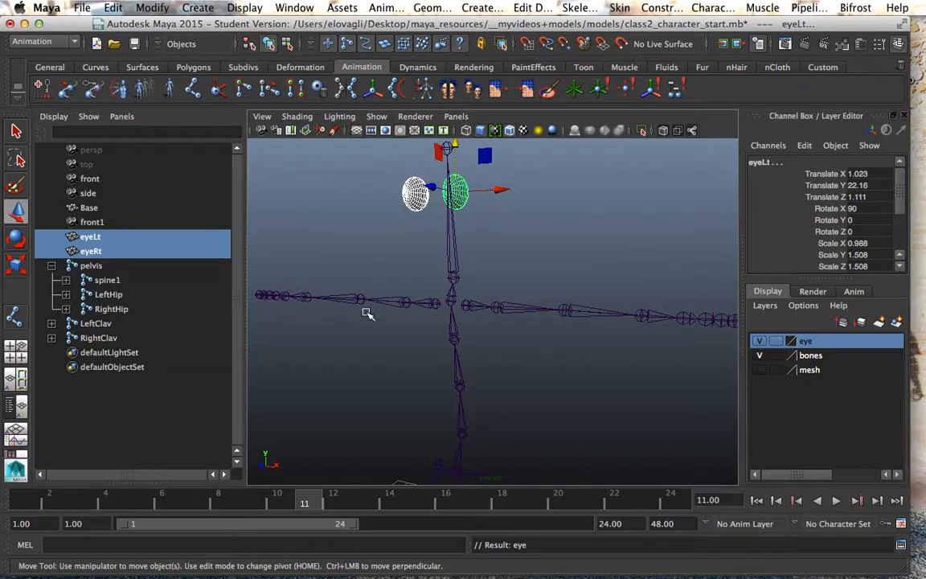
pyautogui.click(759, 341)
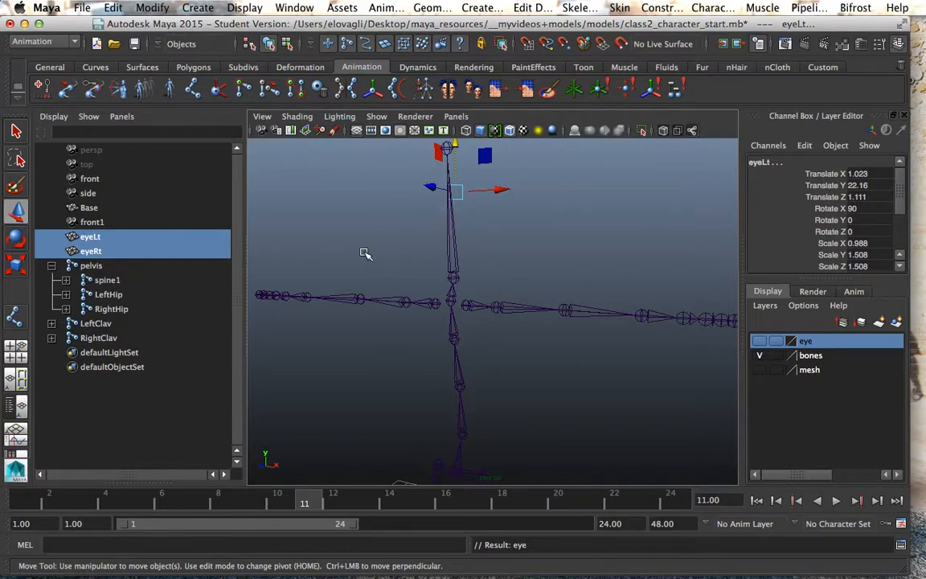
# Parent the LeftClav joint to the spine3 joint.
pyautogui.click(466, 308)
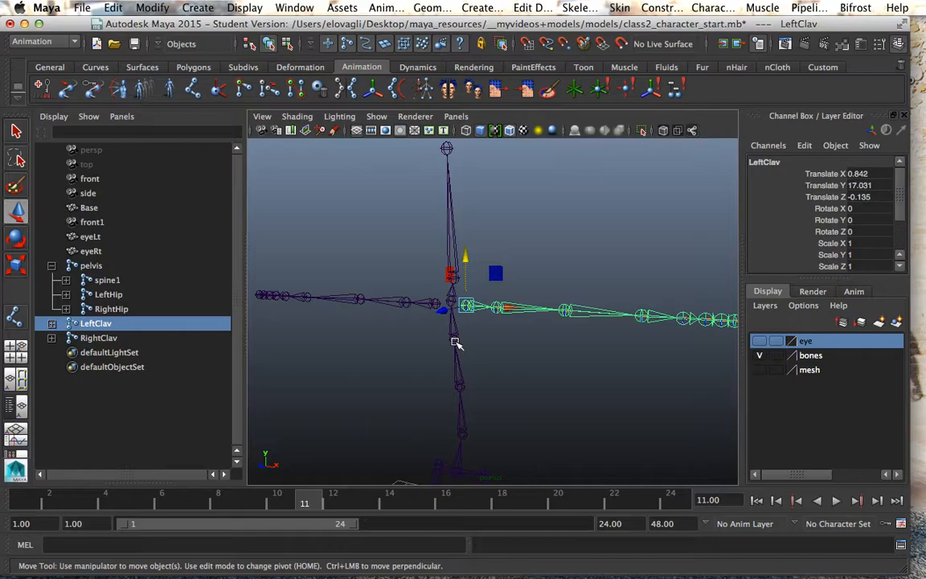
pyautogui.click(454, 342)
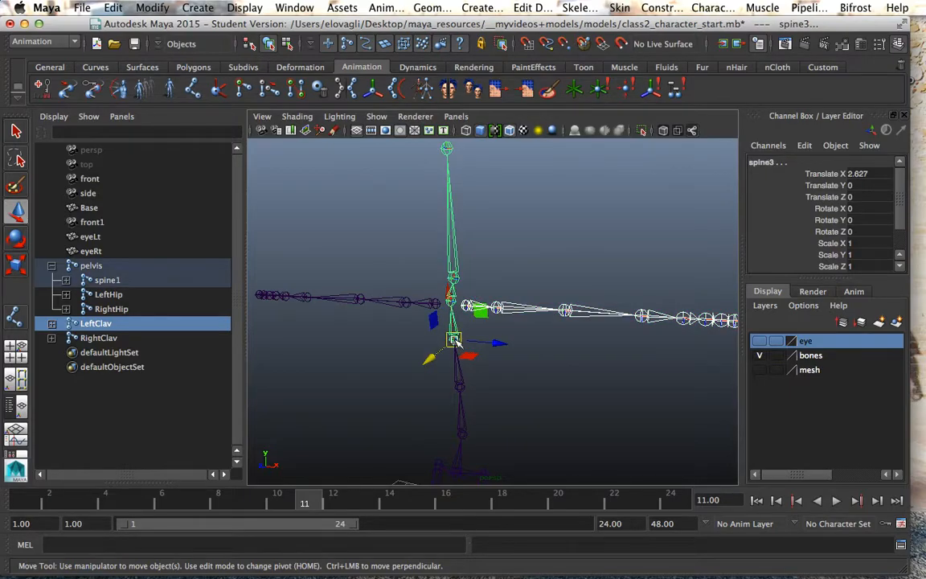
pyautogui.press('p')
# Parent the RightClav joint to spine3, and select the pelvis to check that the whole skeleton is connected.
pyautogui.keyDown('alt'); pyautogui.moveTo(408, 357); pyautogui.dragTo(434, 324); pyautogui.keyUp('alt')
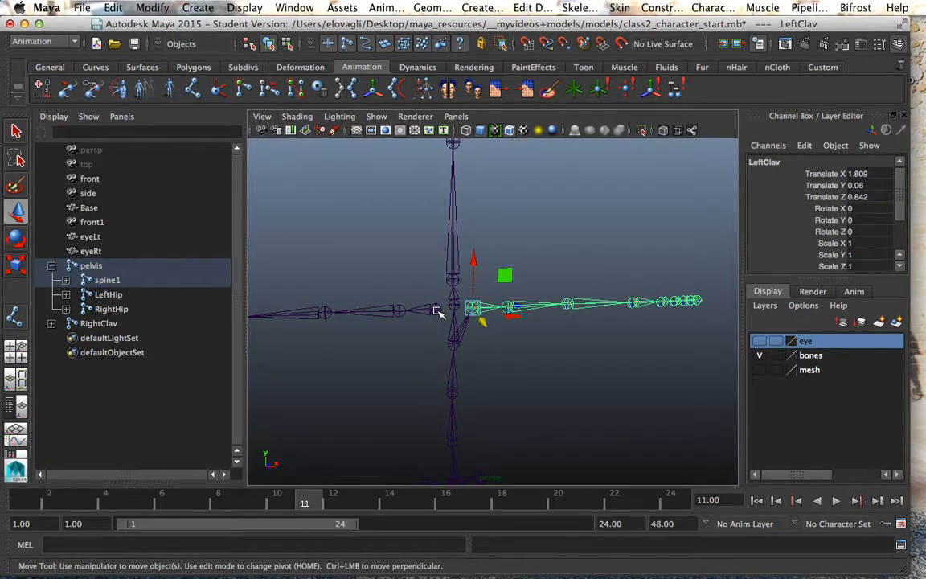
pyautogui.click(435, 310)
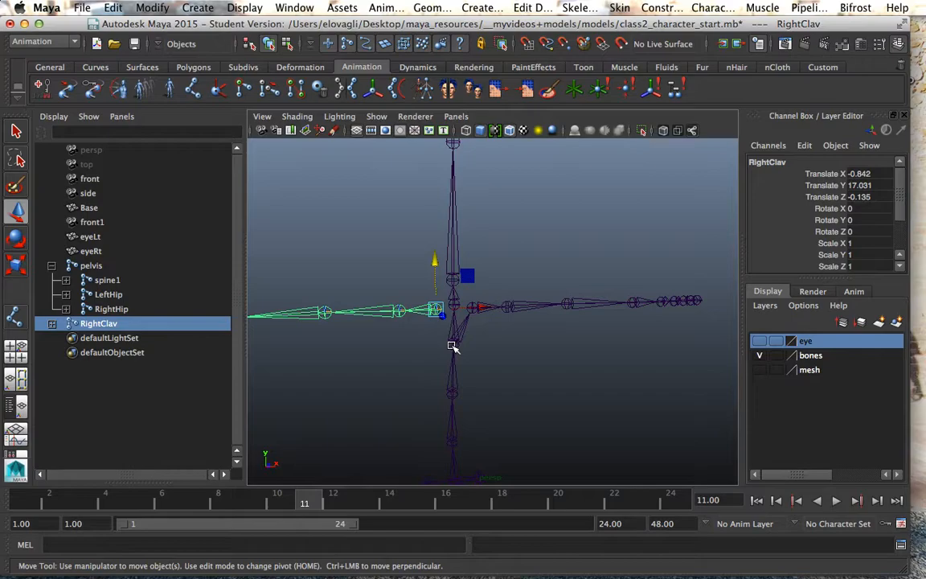
pyautogui.keyDown('shift'); pyautogui.click(452, 345); pyautogui.keyUp('shift')
pyautogui.press('p')
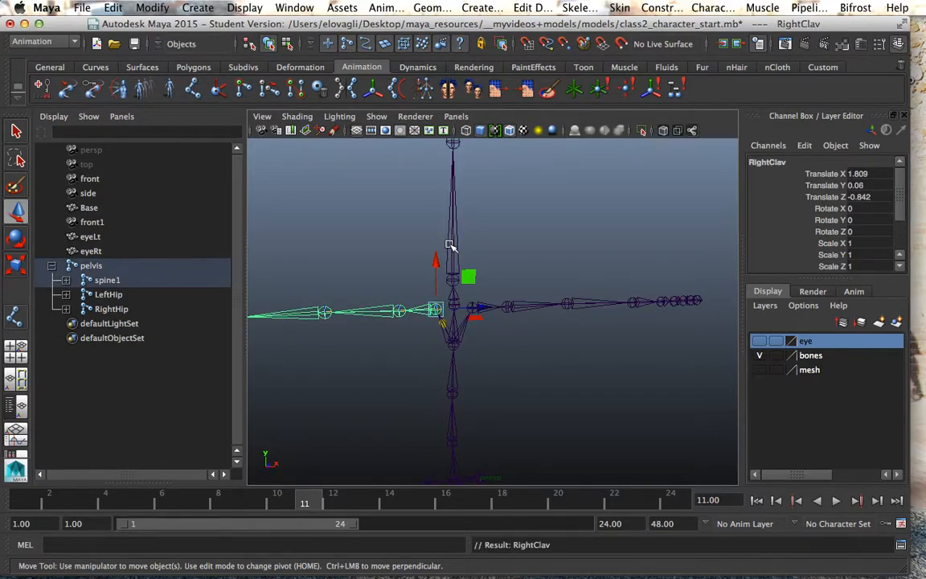
pyautogui.scroll(-3, 451, 313)
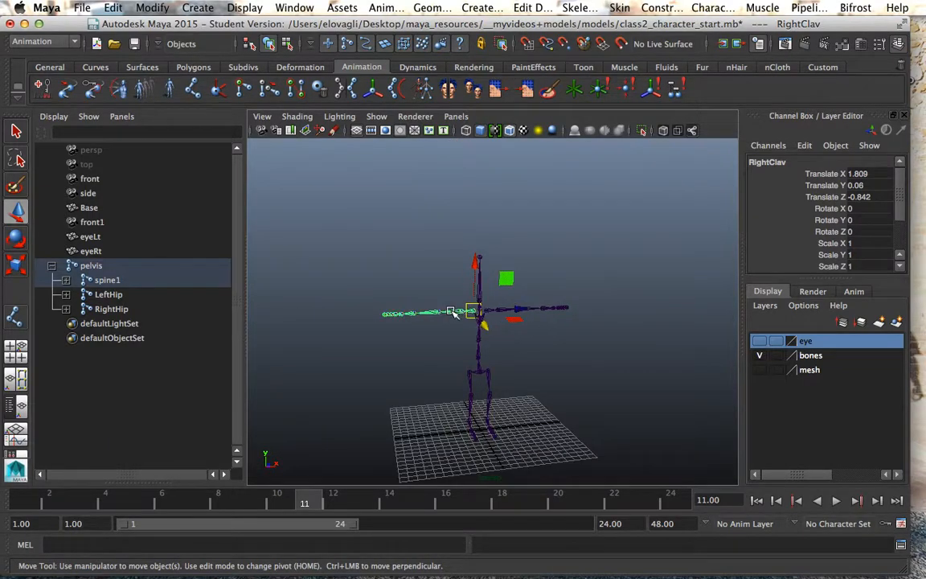
pyautogui.click(482, 375)
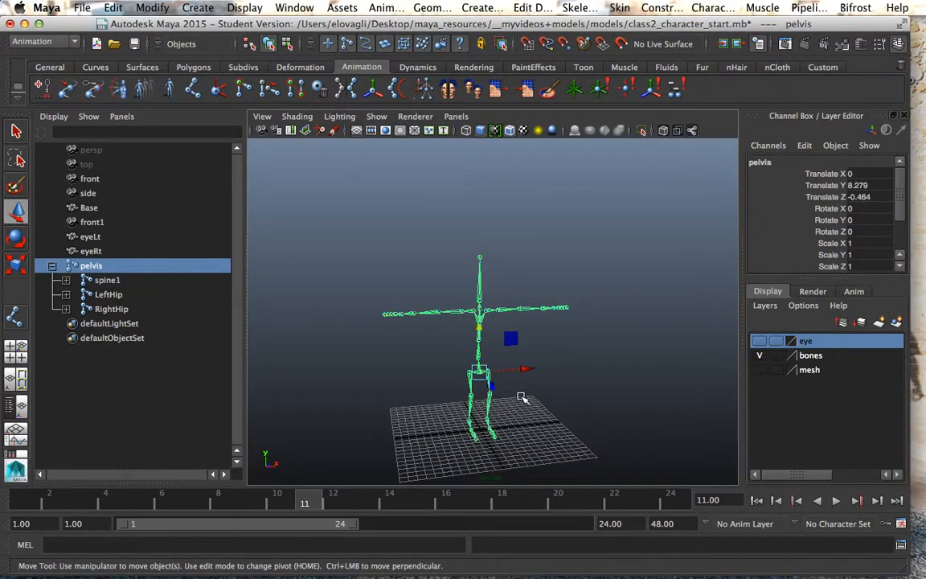